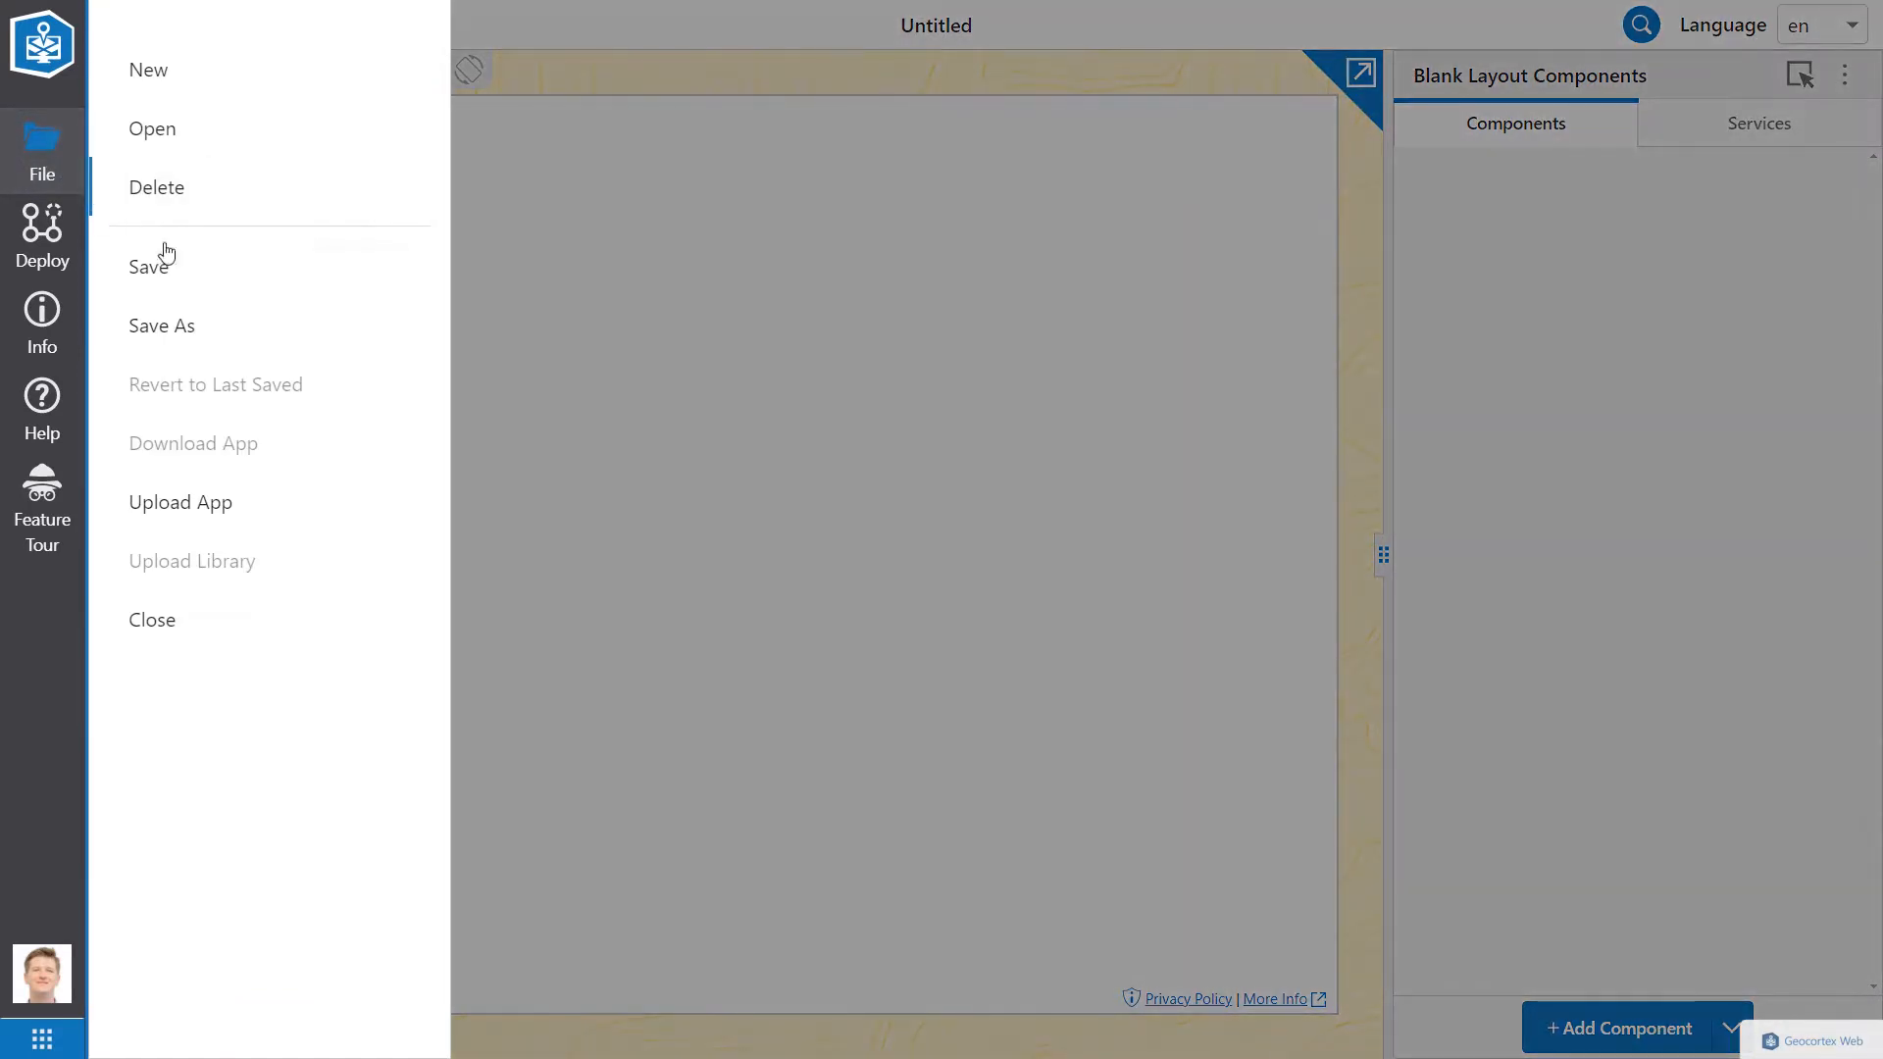
Step: Save the blank layout as a new app titled 'Editing Layouts in Geocortex Web'
type("Ed")
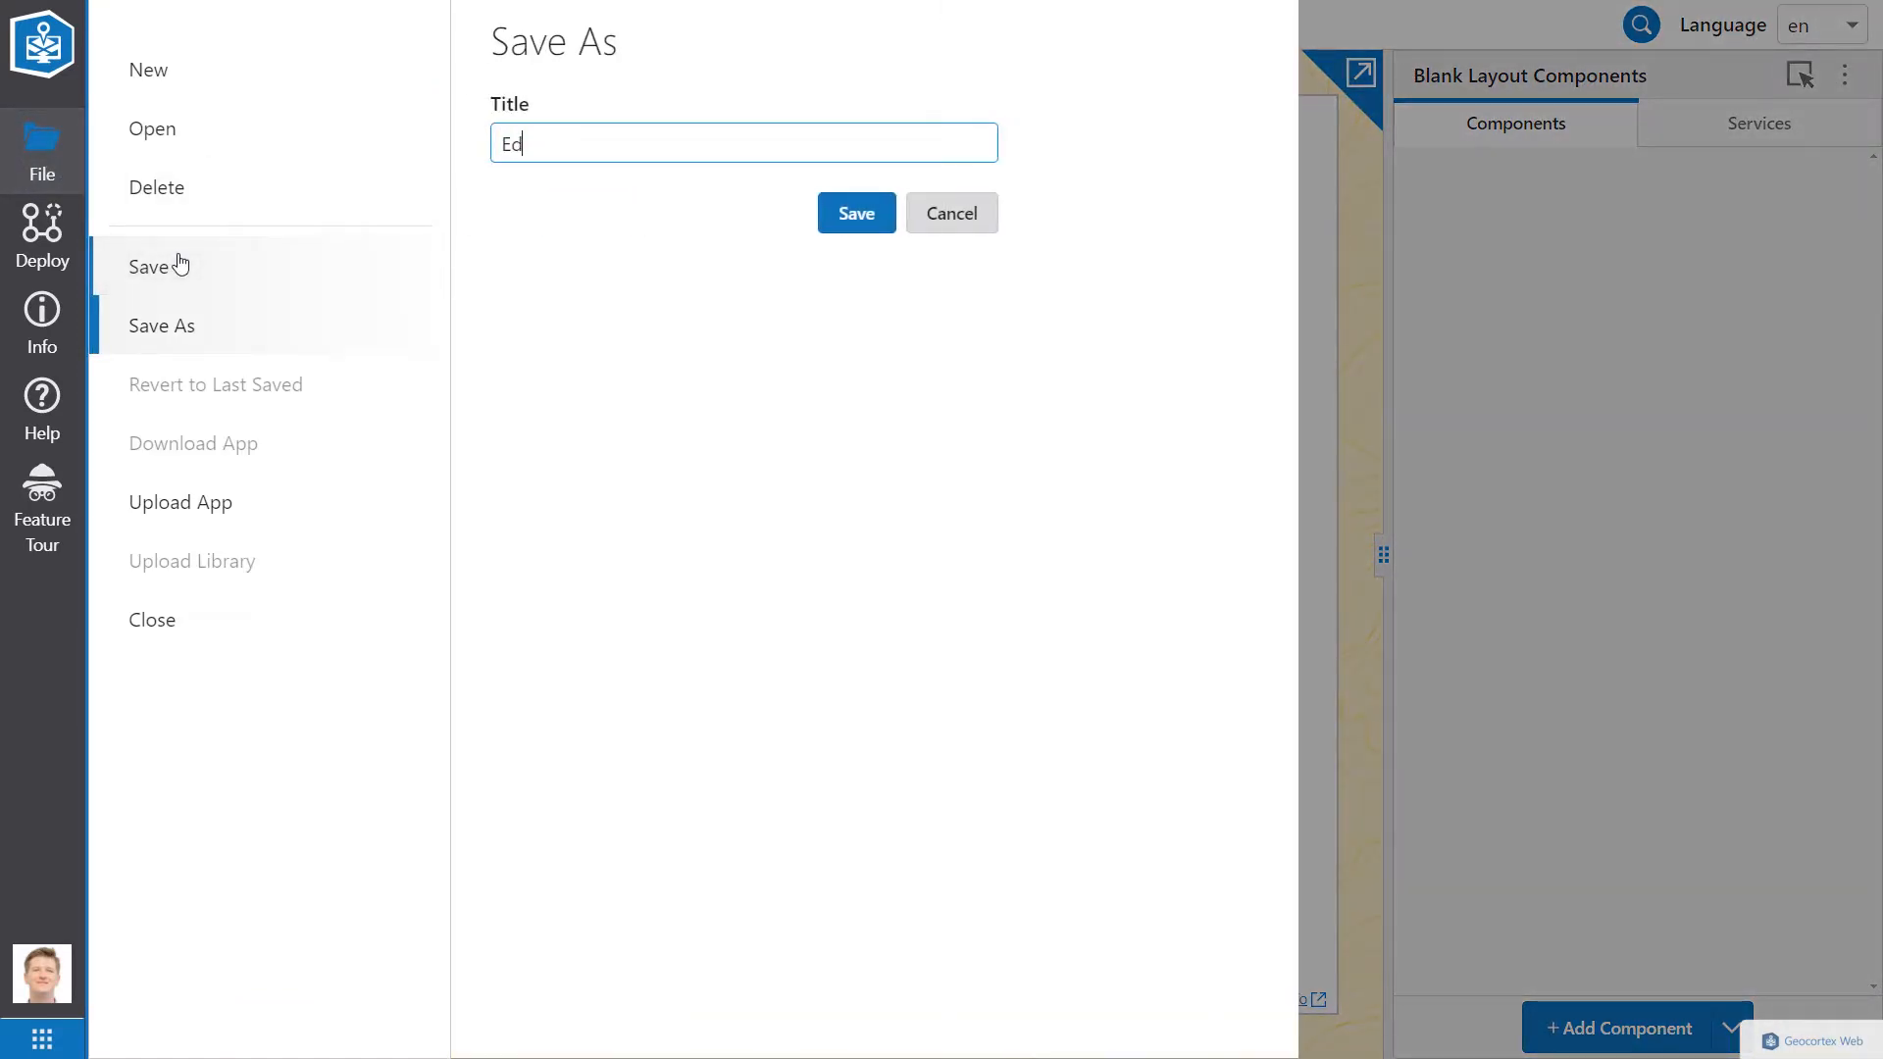
type("iting Layouts in Geocortex Web")
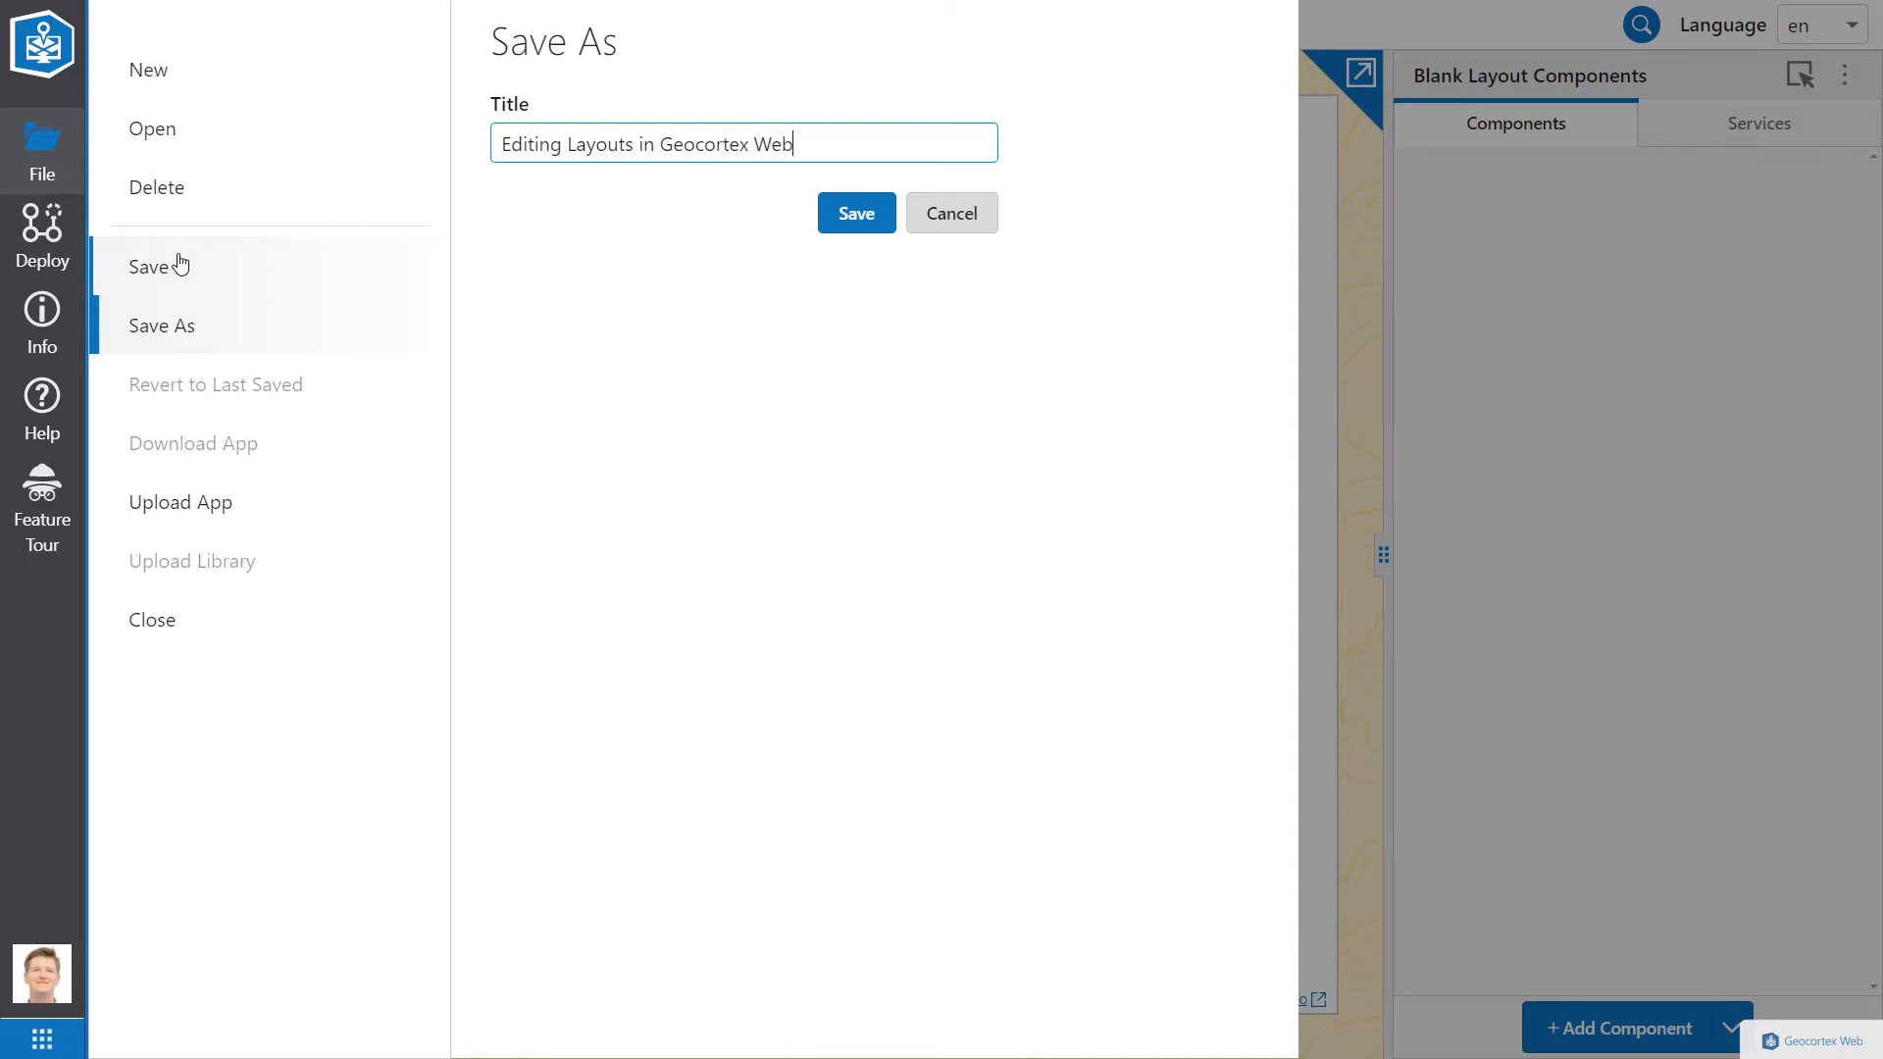
left_click(844, 226)
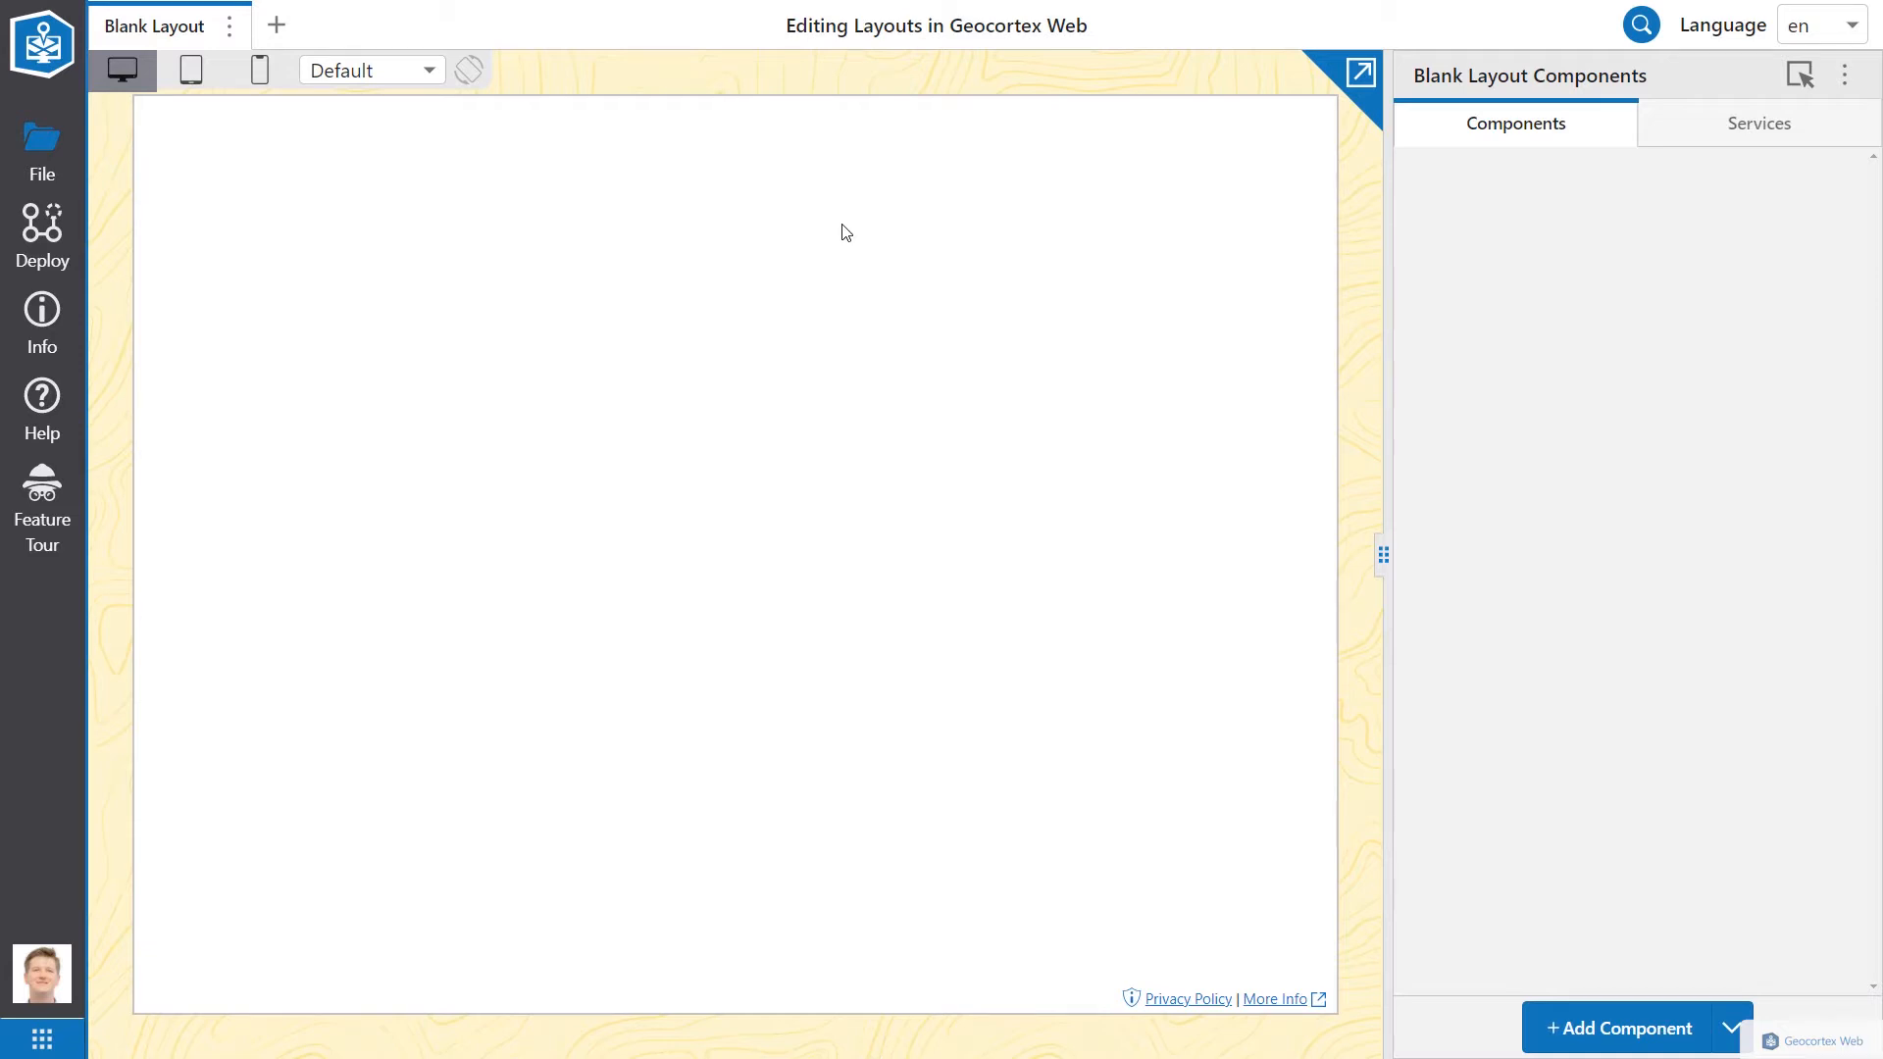
Step: Add a Map component as the layout's first component, filling the canvas with a world basemap
left_click(1596, 1023)
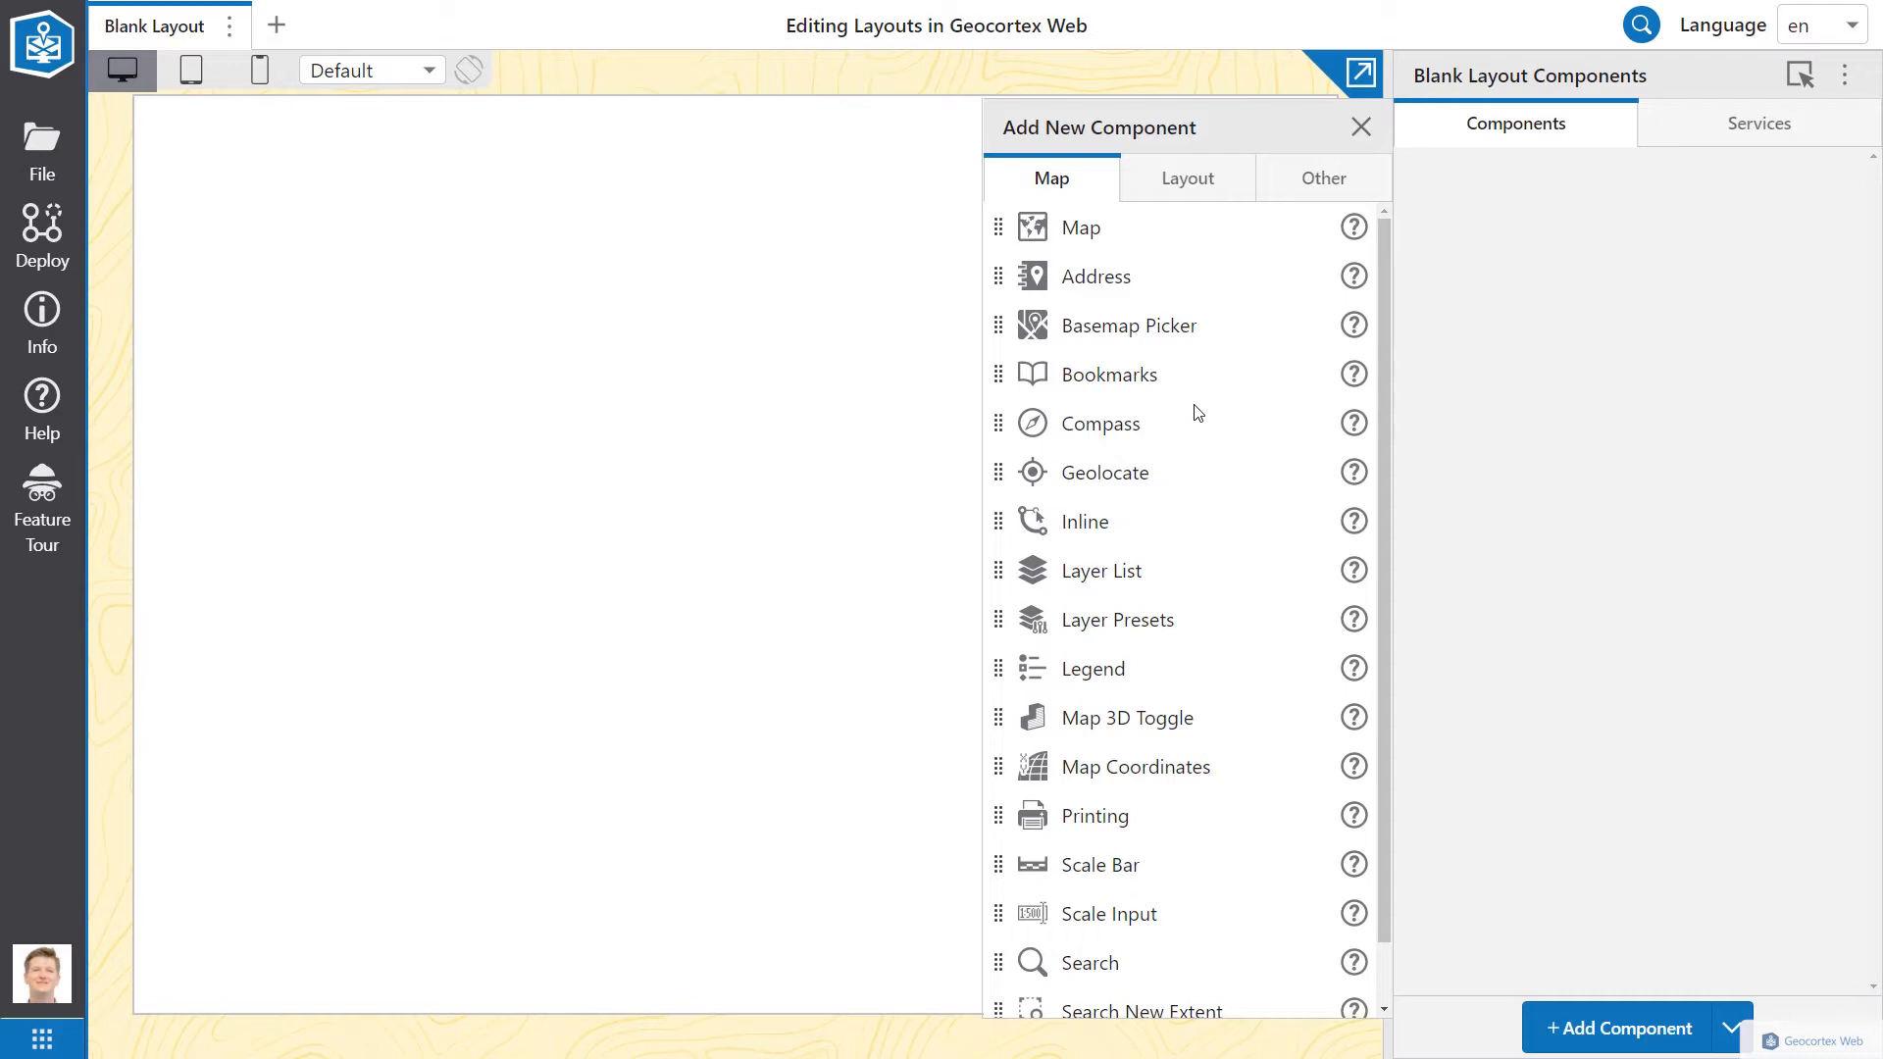
left_click(1167, 188)
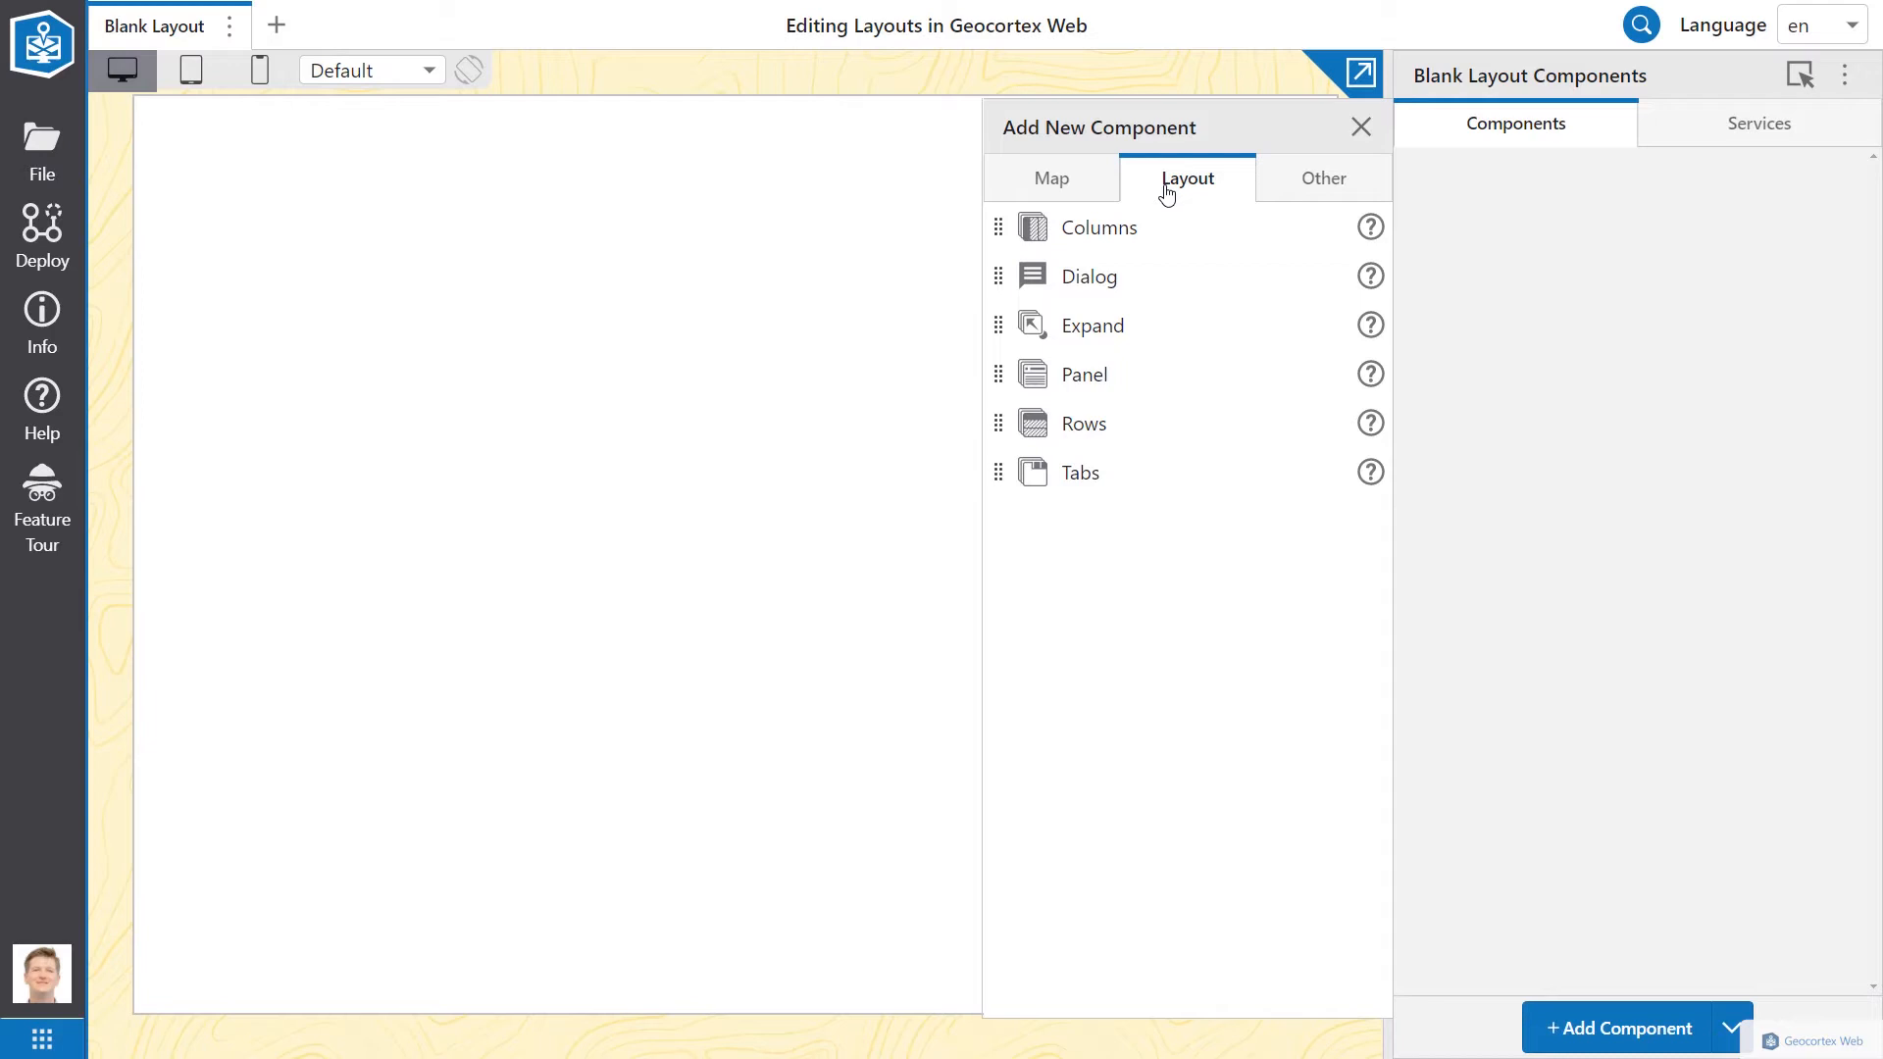
left_click(1314, 189)
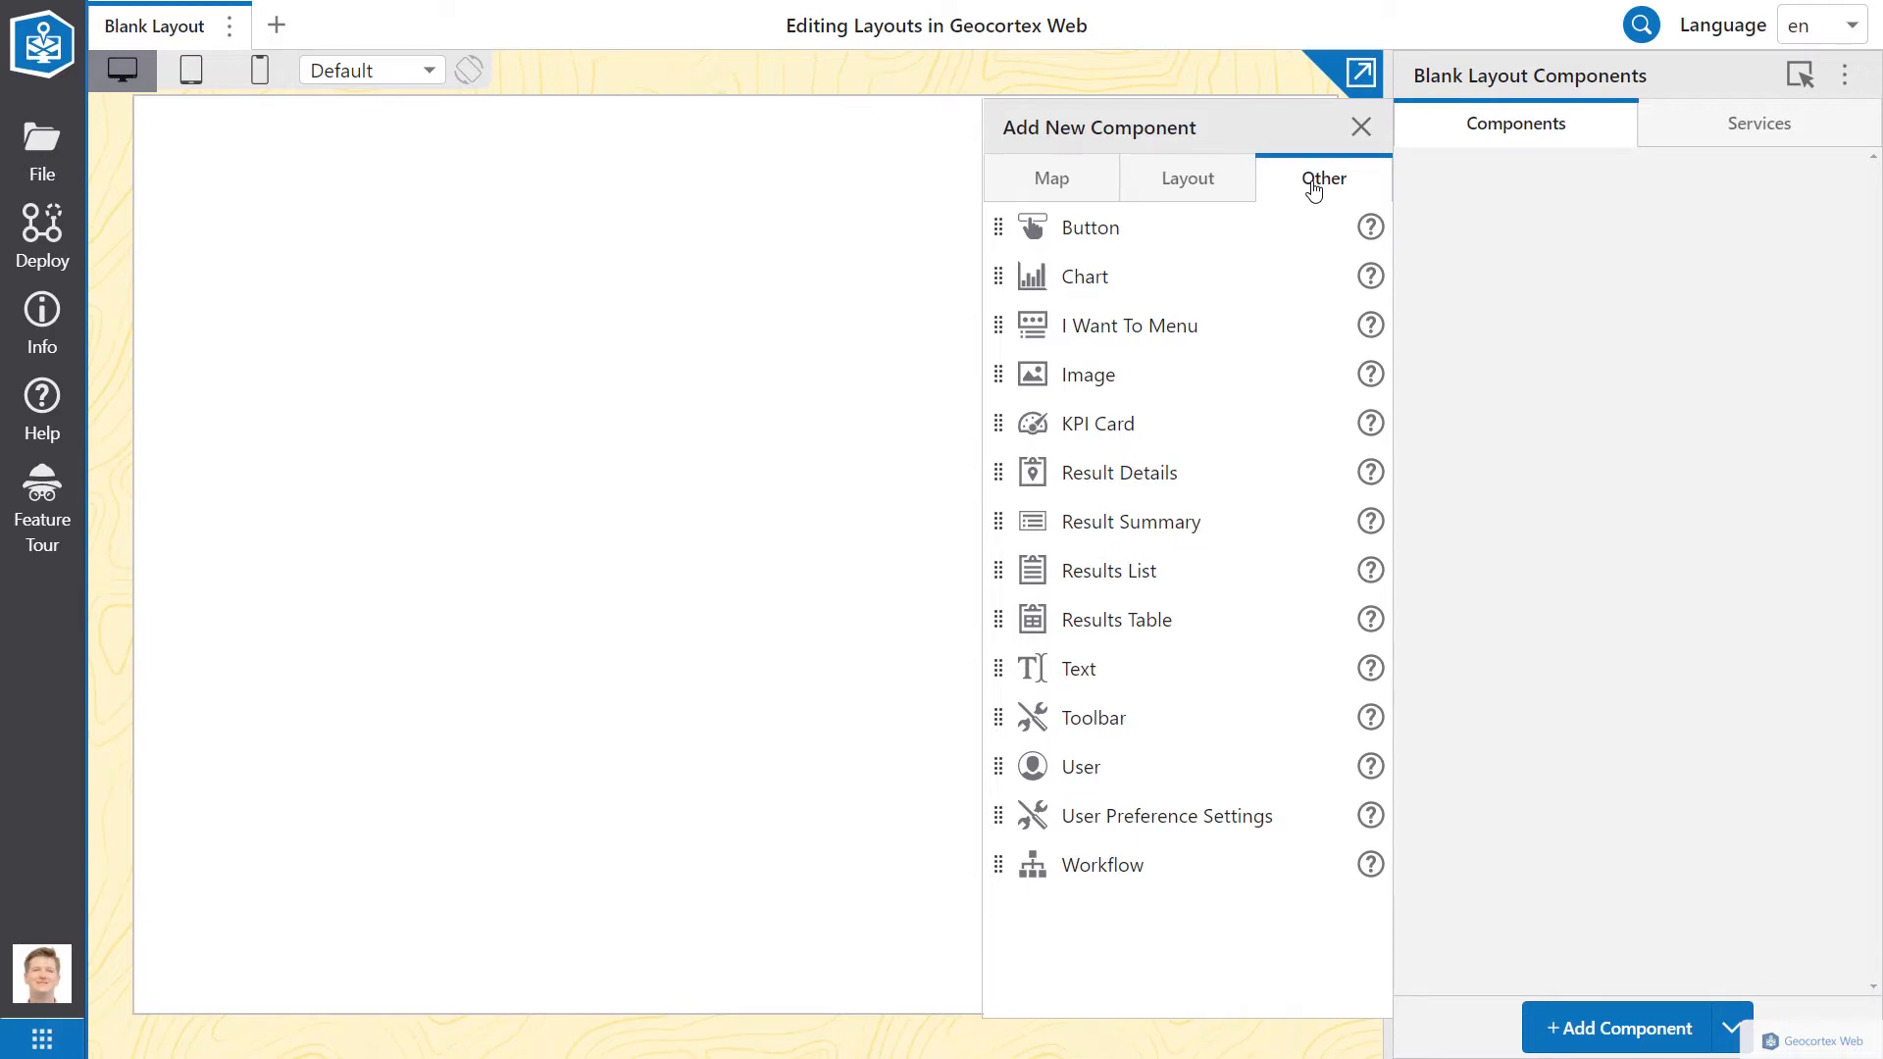
left_click(1230, 192)
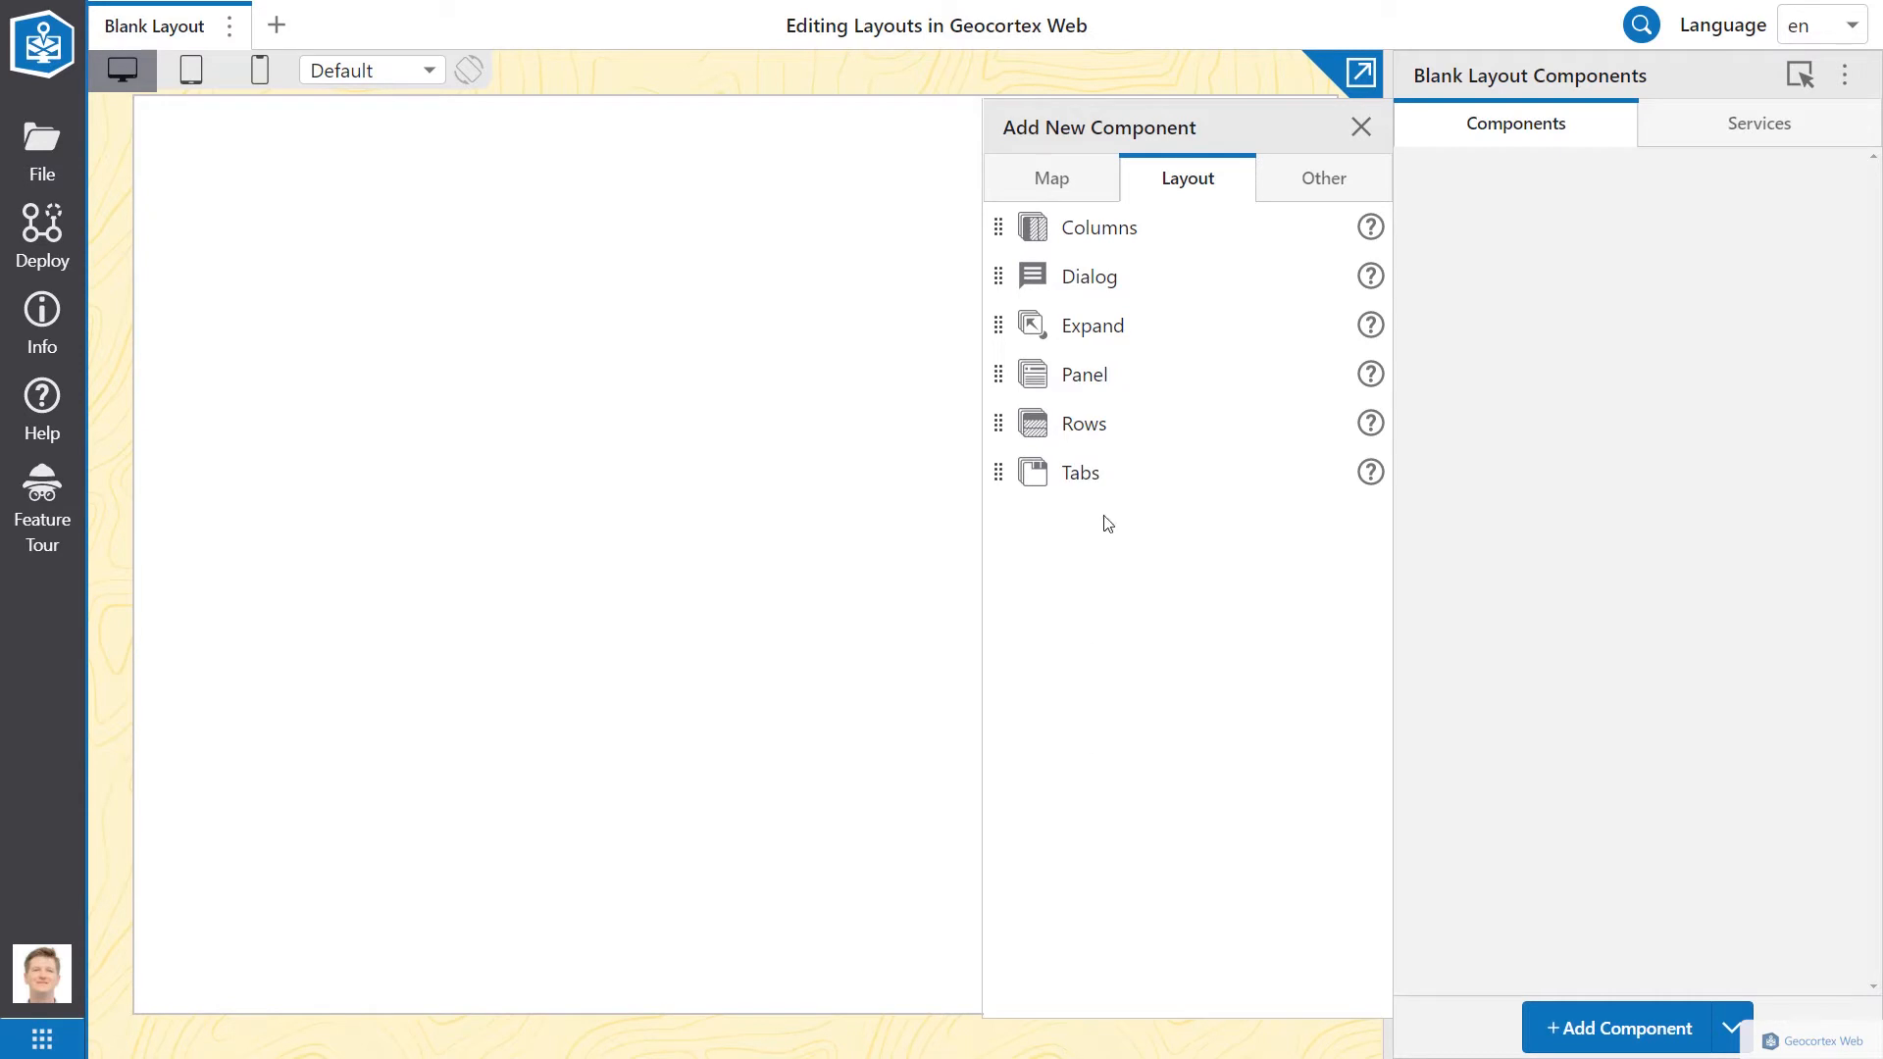
left_click(1055, 178)
left_click_drag(999, 227, 1526, 261)
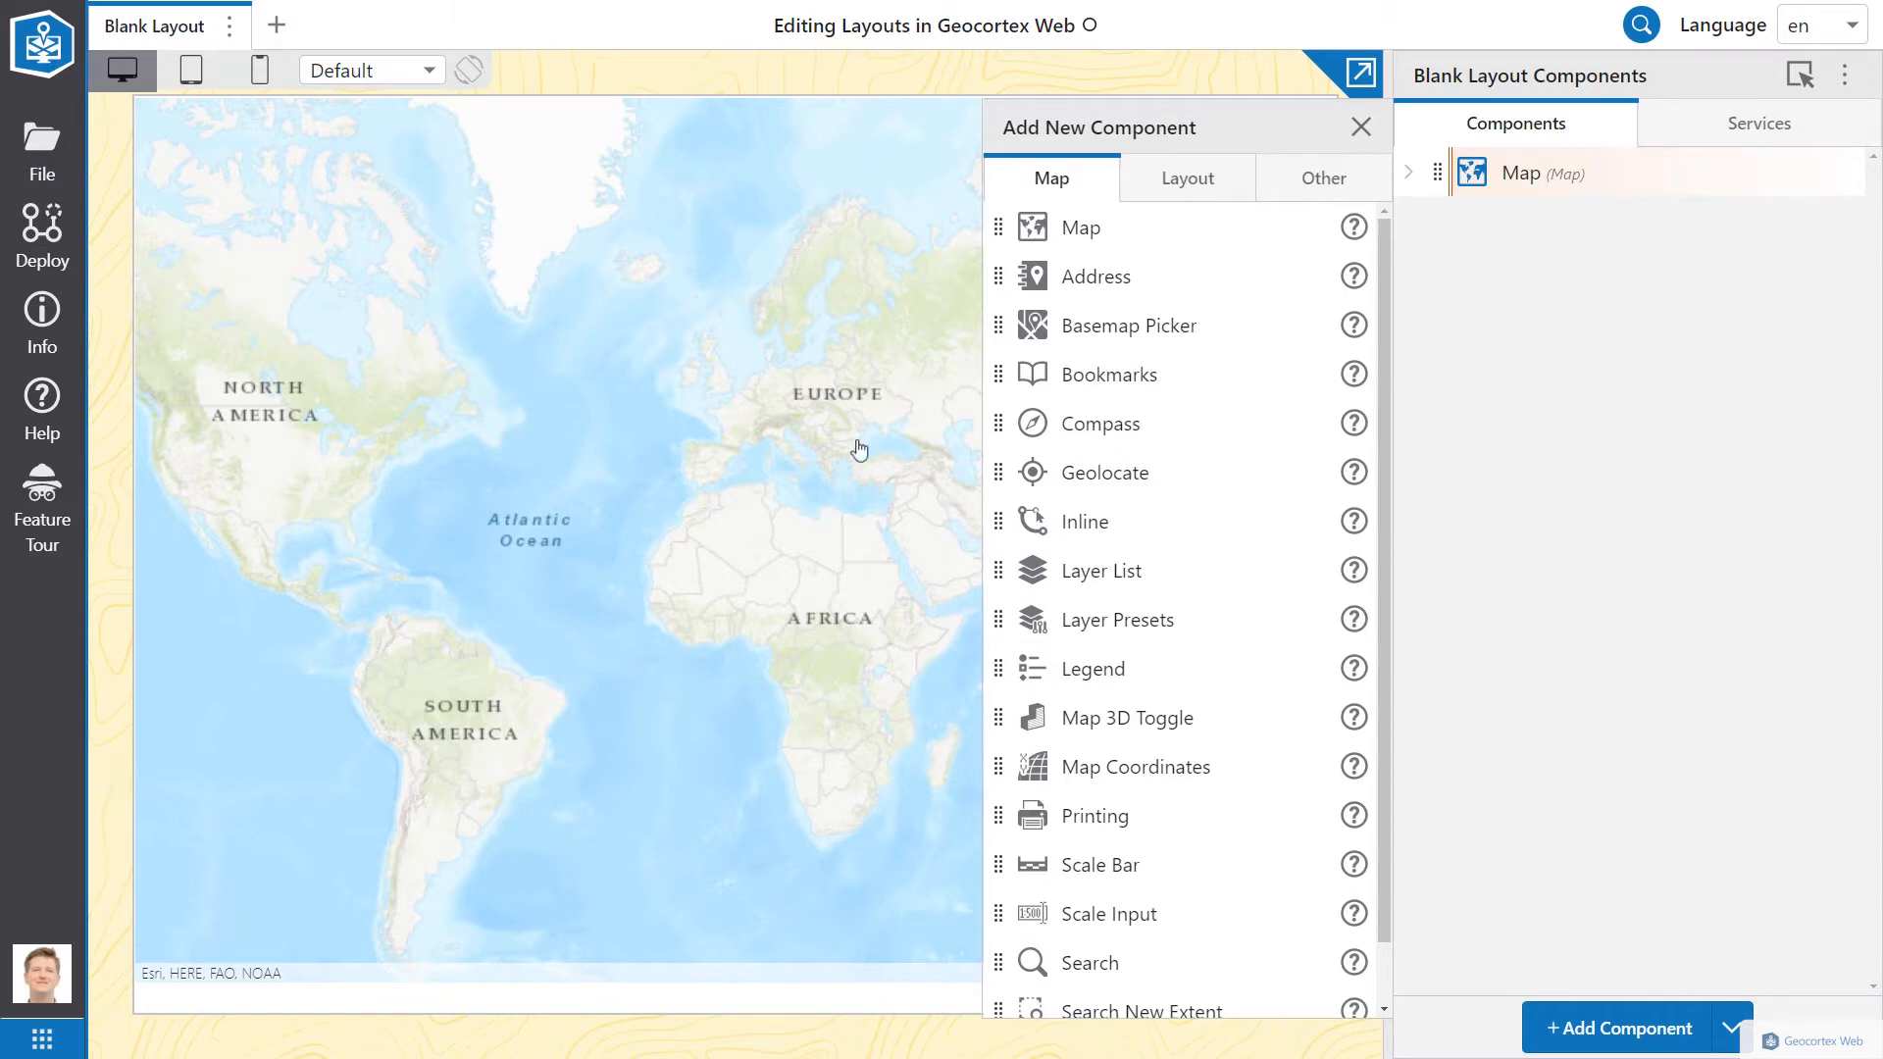
Step: Switch the Map component's 2D web map to Capital City (AO)
left_click(1546, 174)
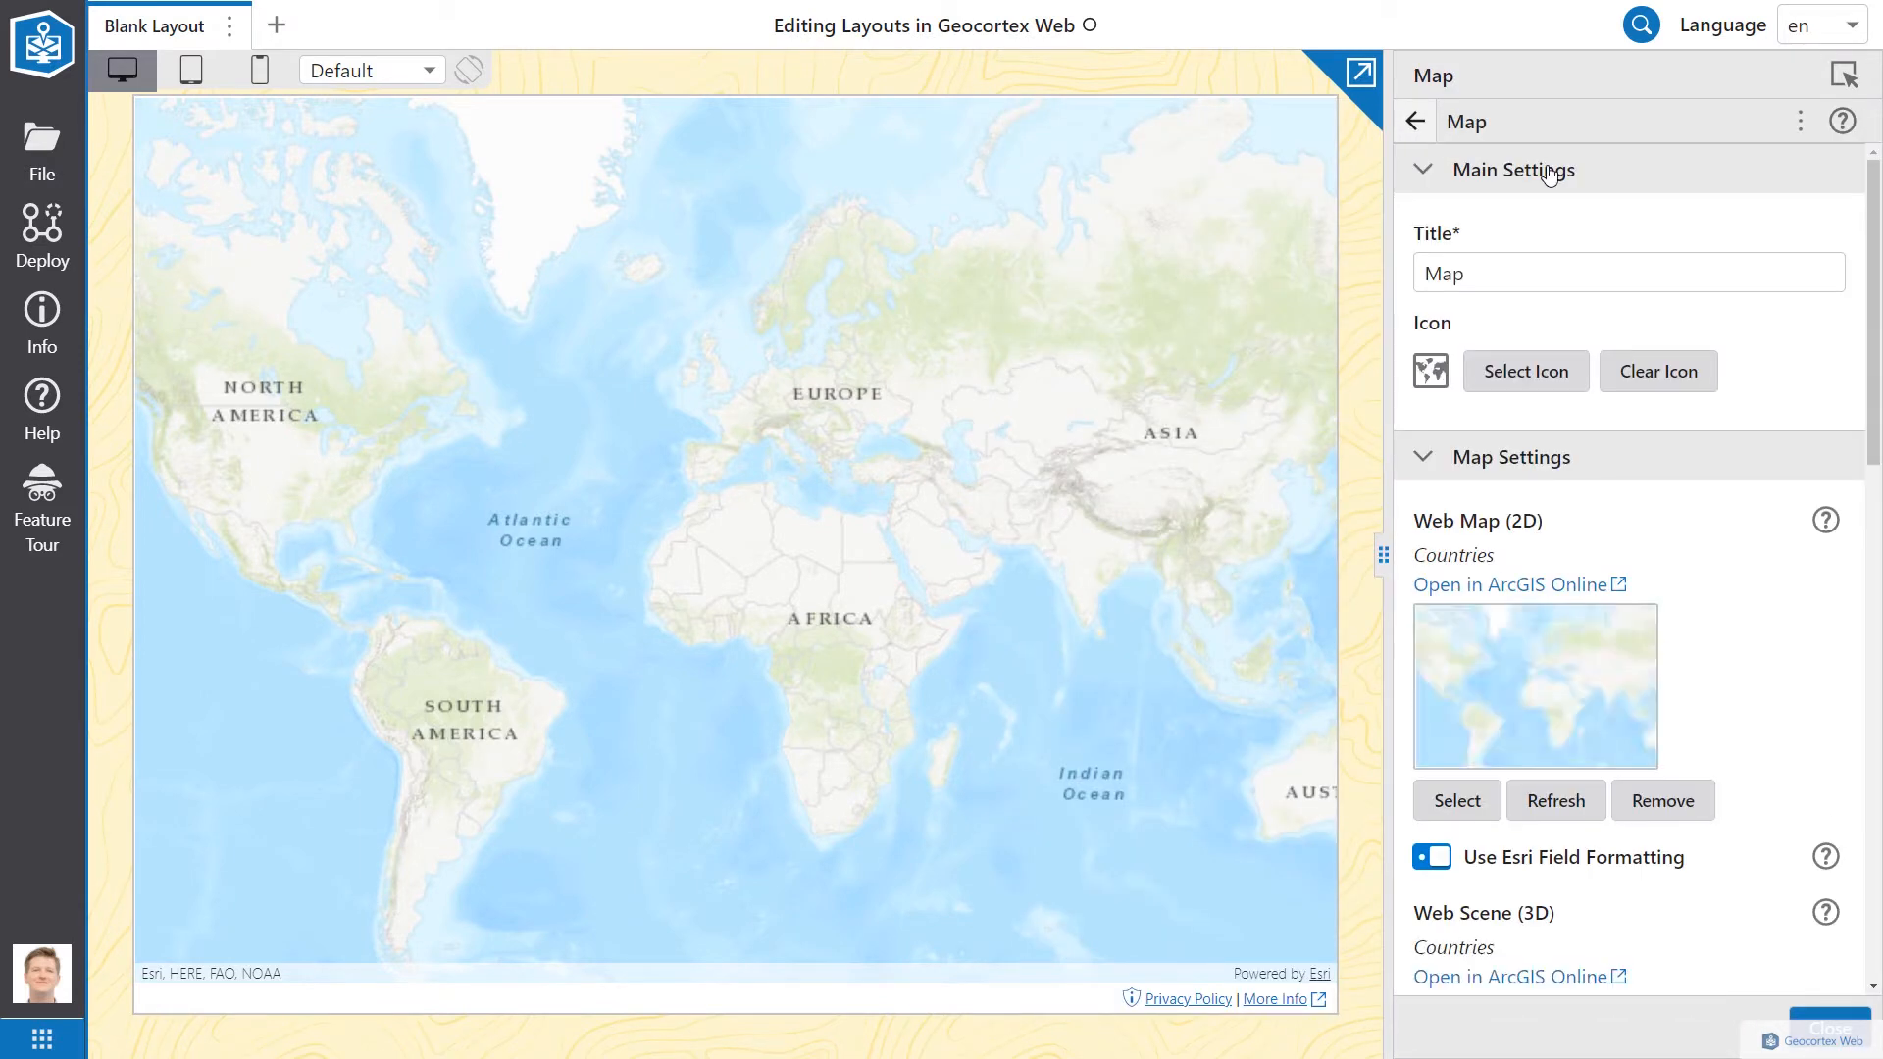
left_click(1457, 800)
left_click(566, 490)
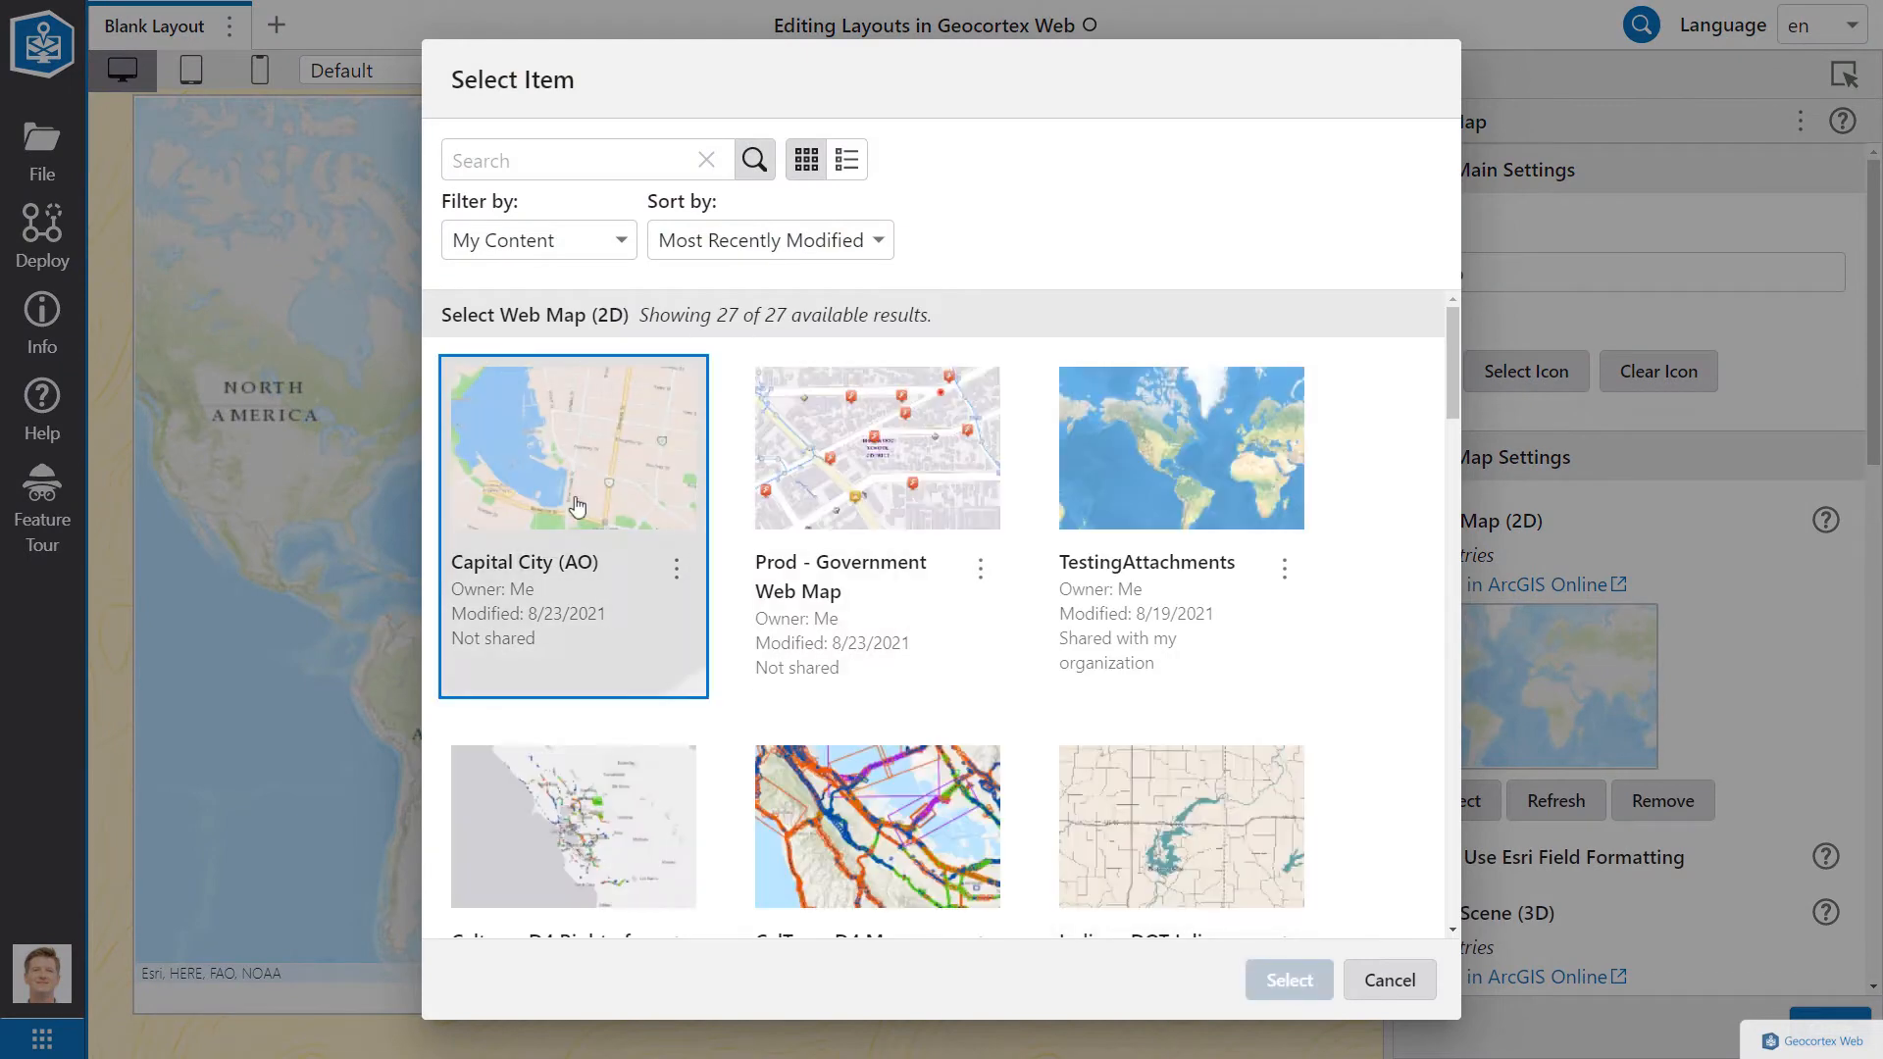
left_click(1266, 978)
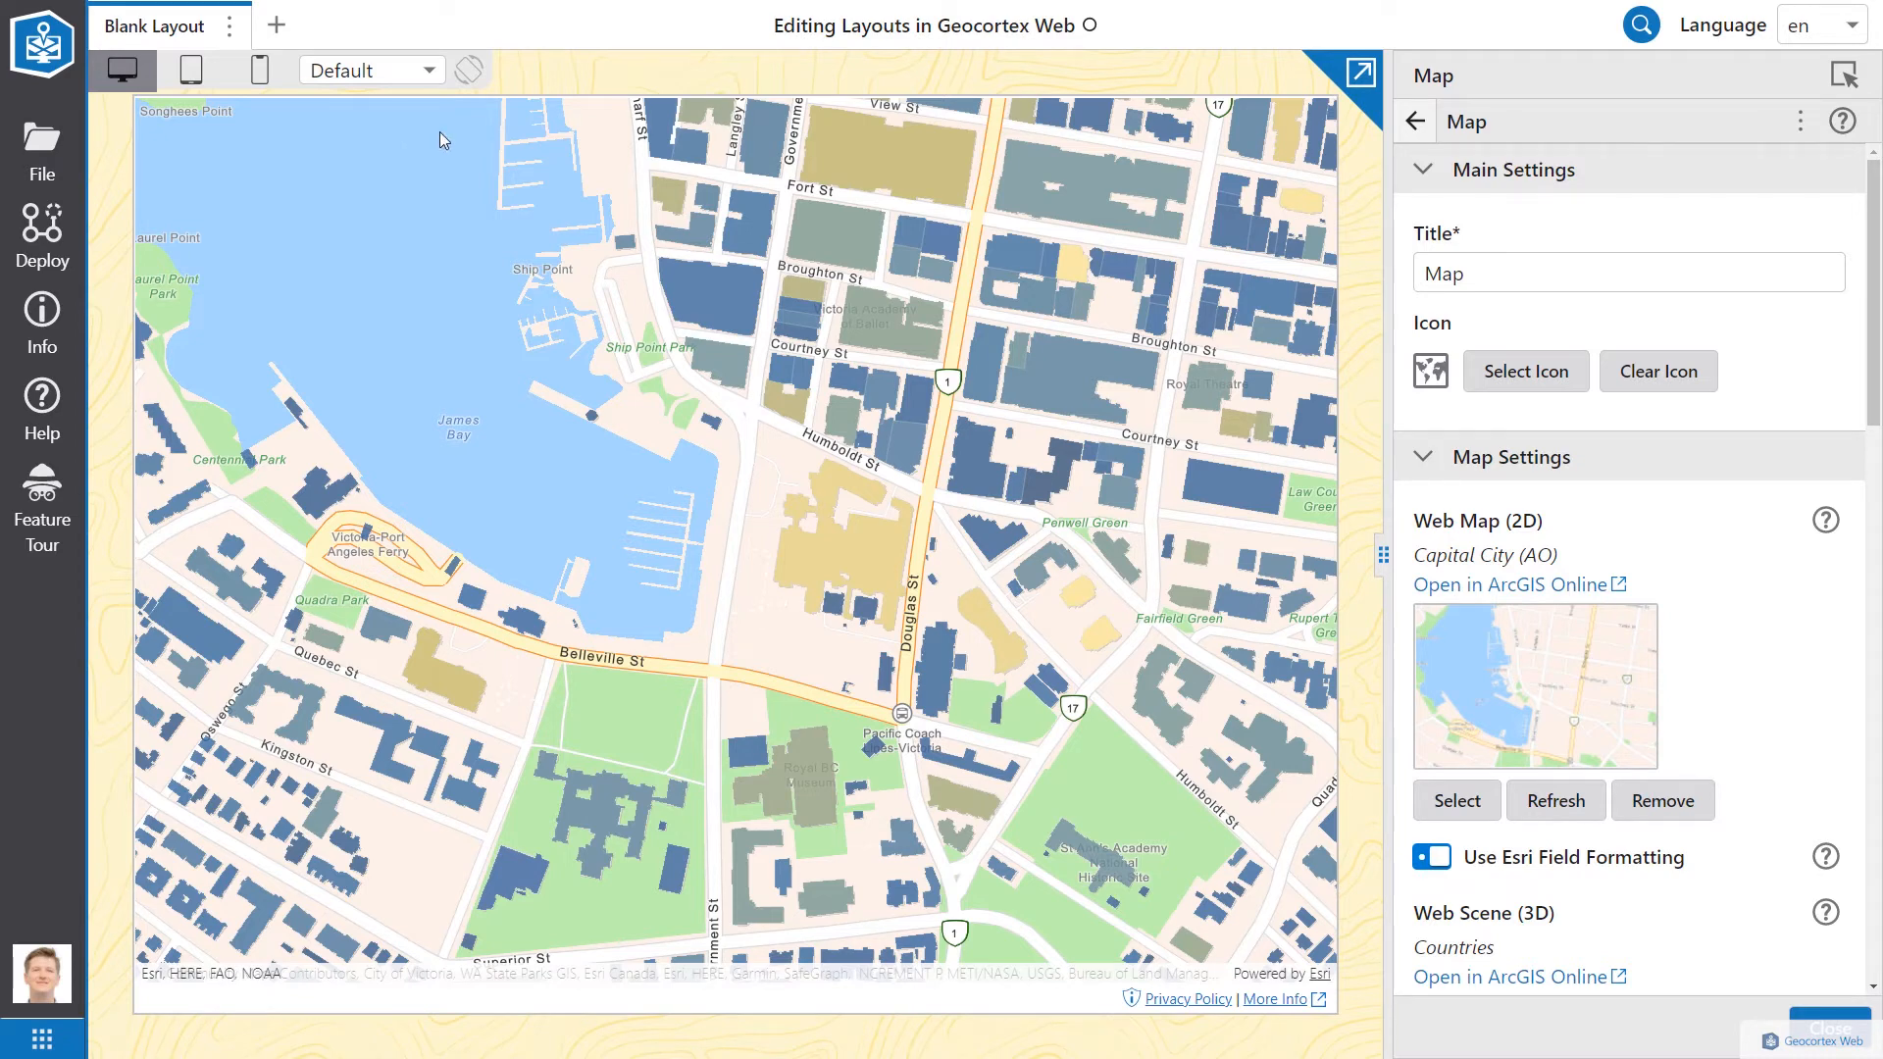
left_click(1415, 121)
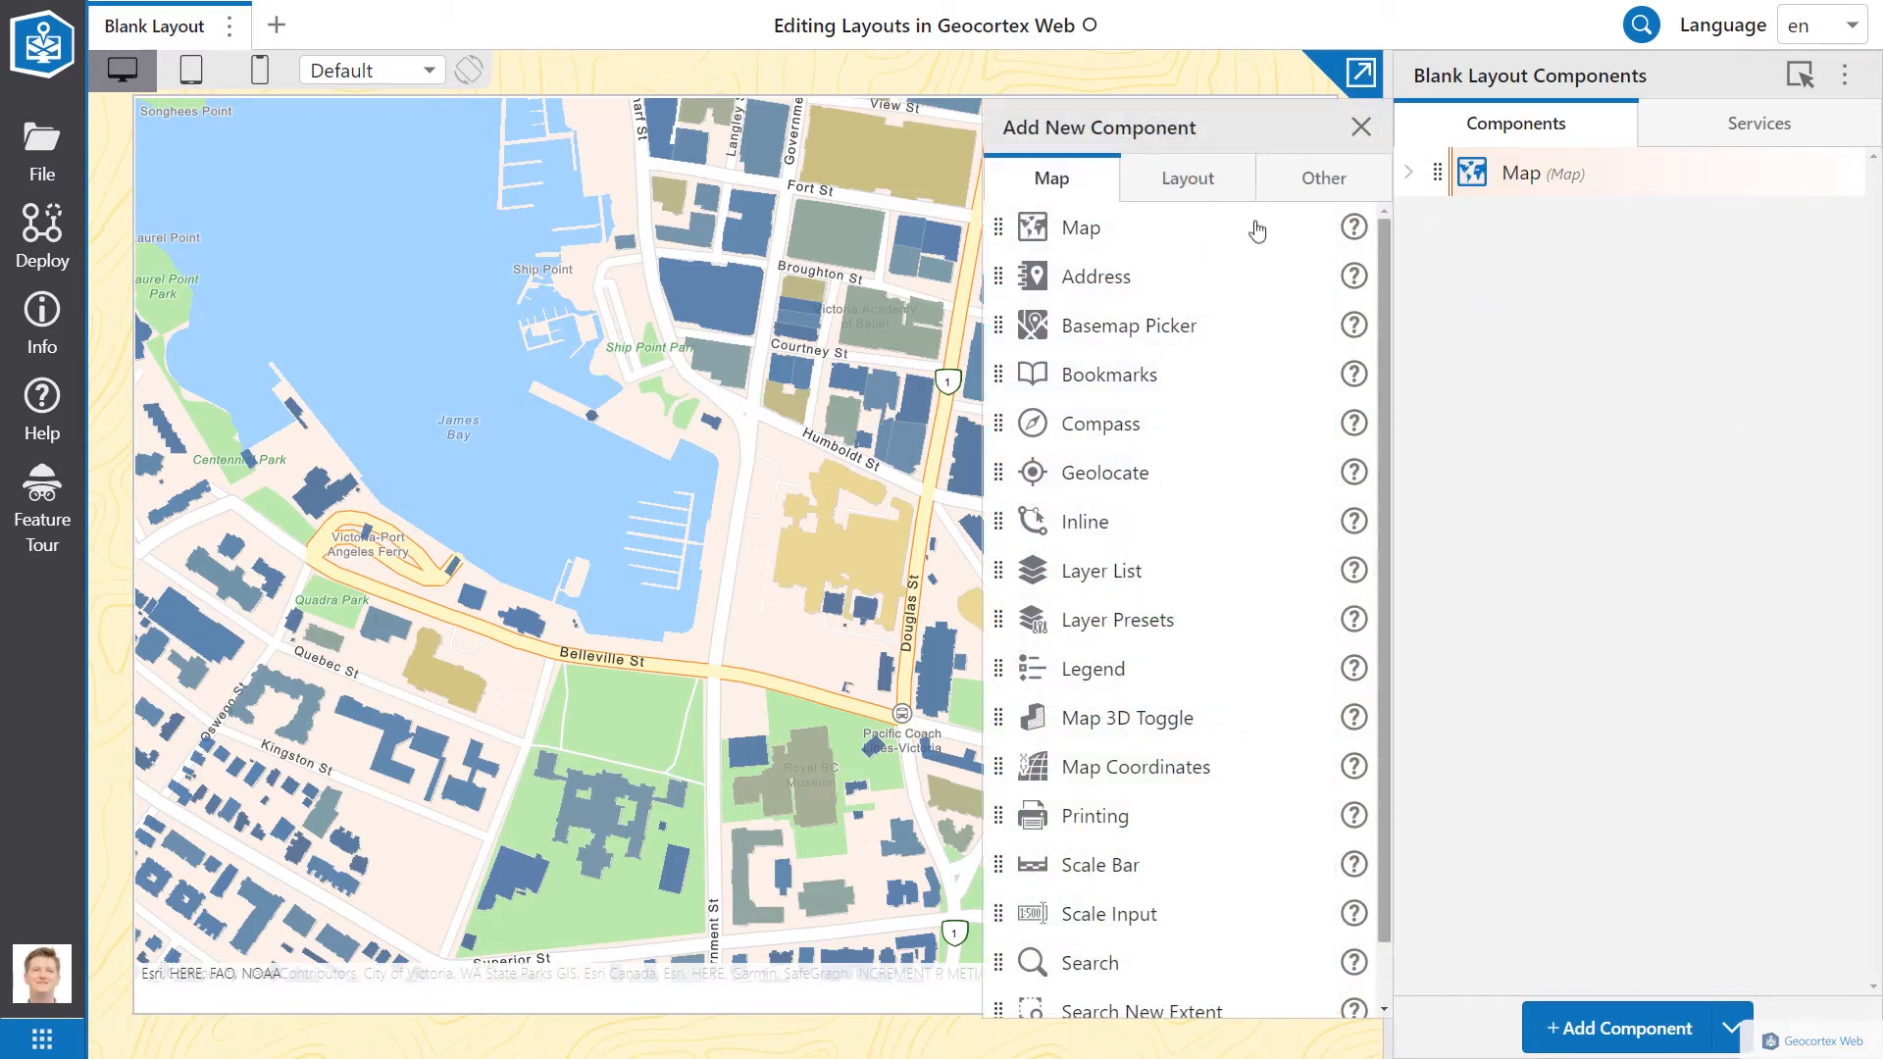
Step: Add a Rows container above the Map with a Toolbar component inside it
left_click(1196, 186)
left_click_drag(1048, 424, 1452, 186)
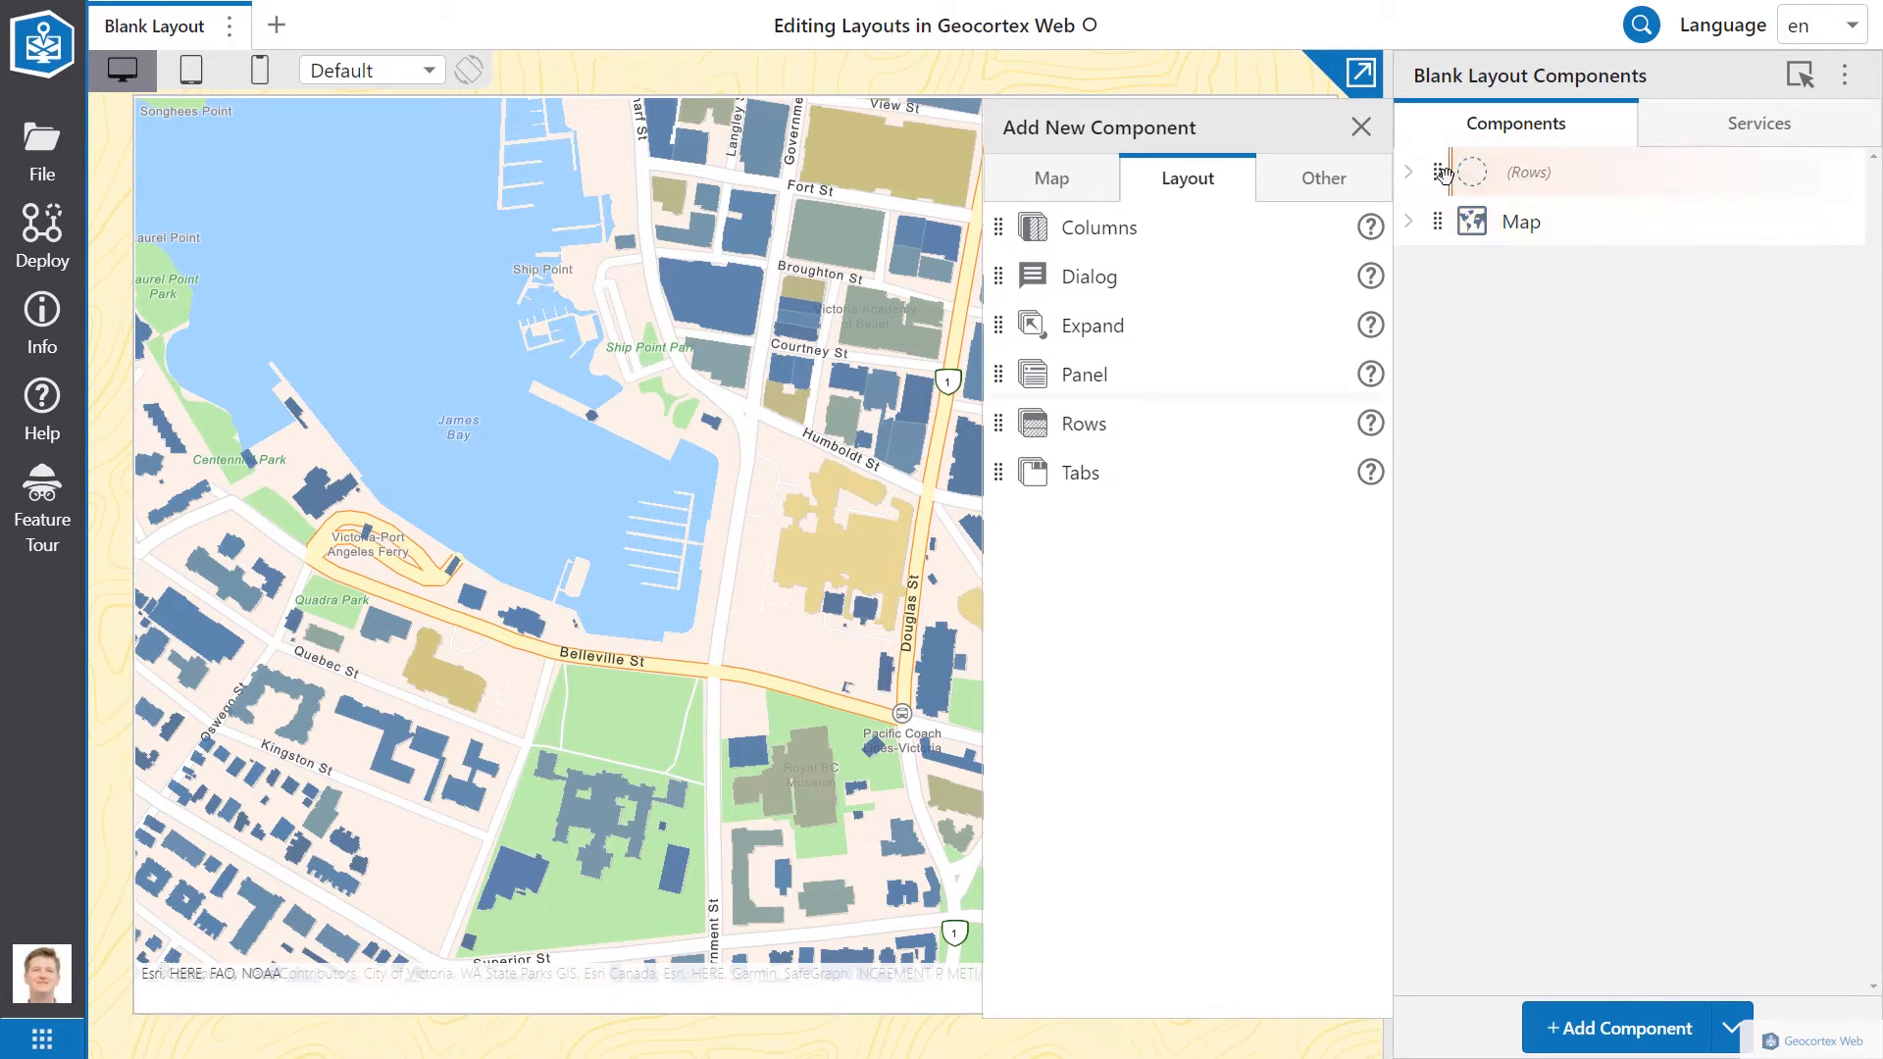
left_click(1330, 188)
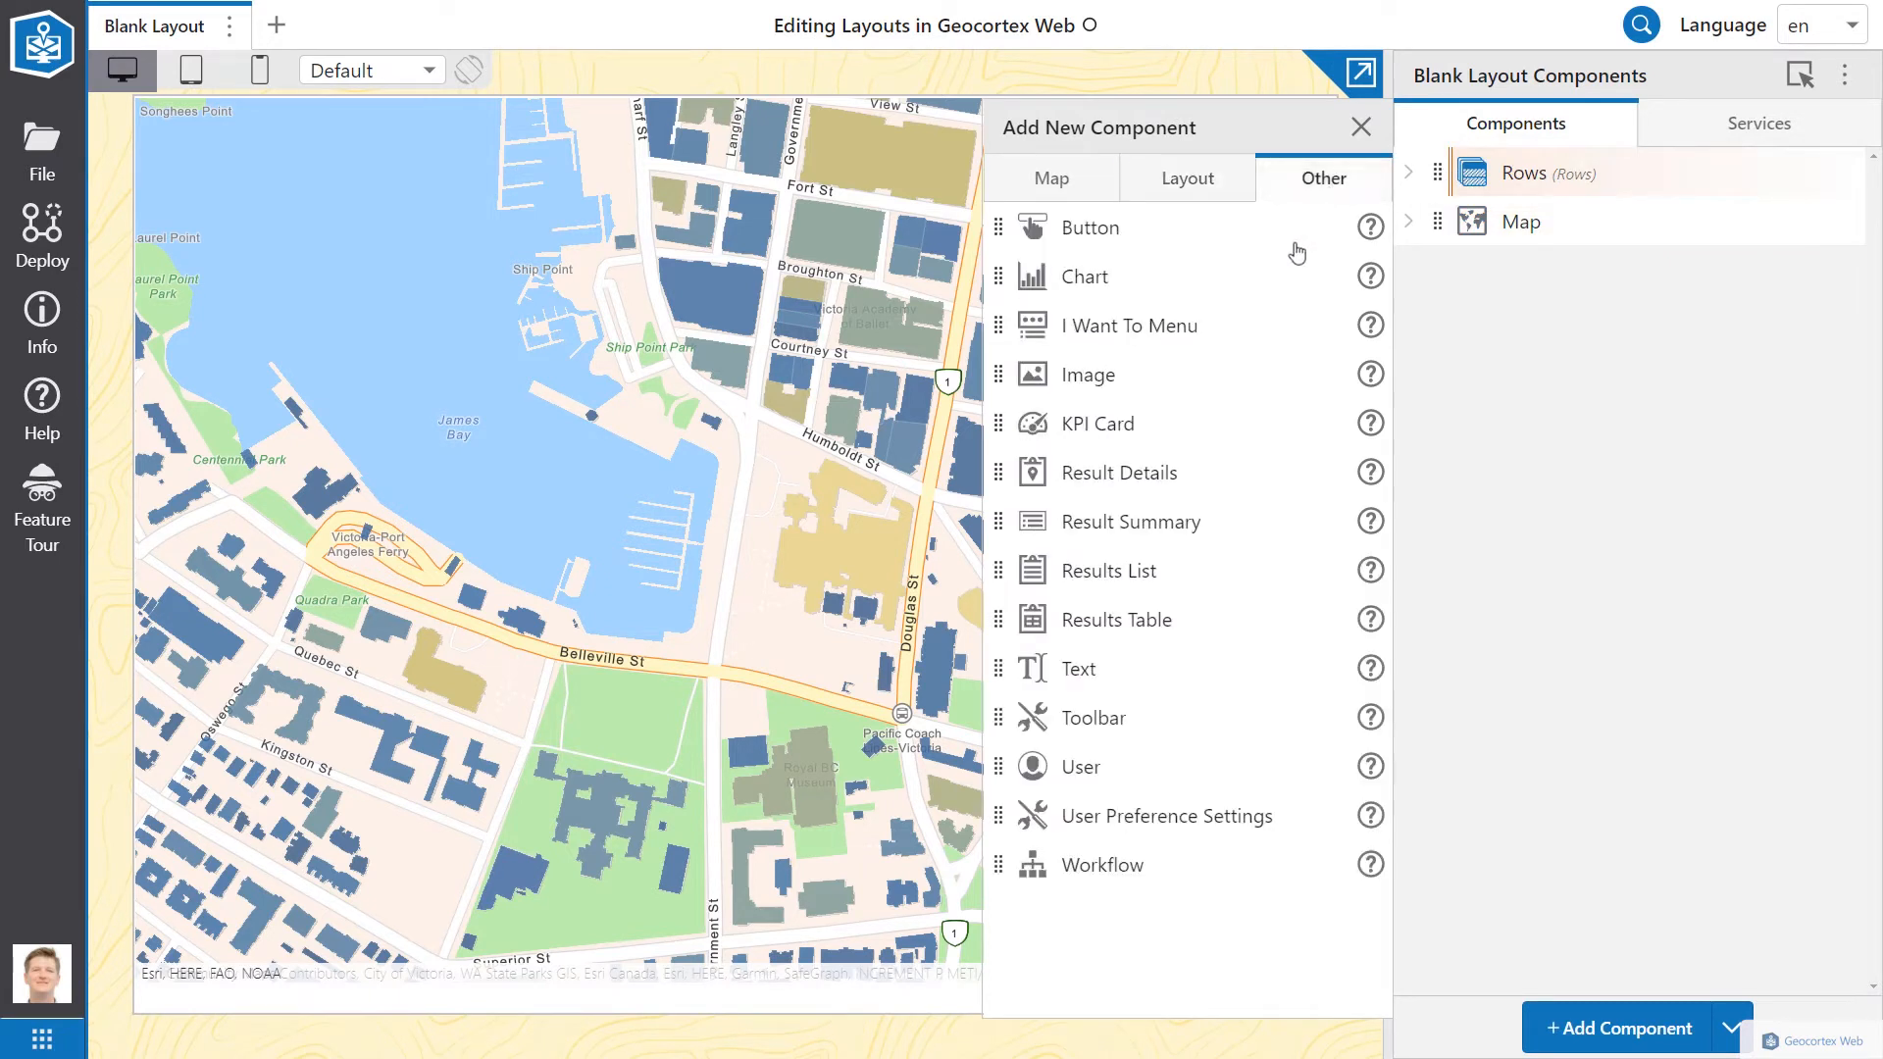
left_click_drag(999, 718, 1460, 186)
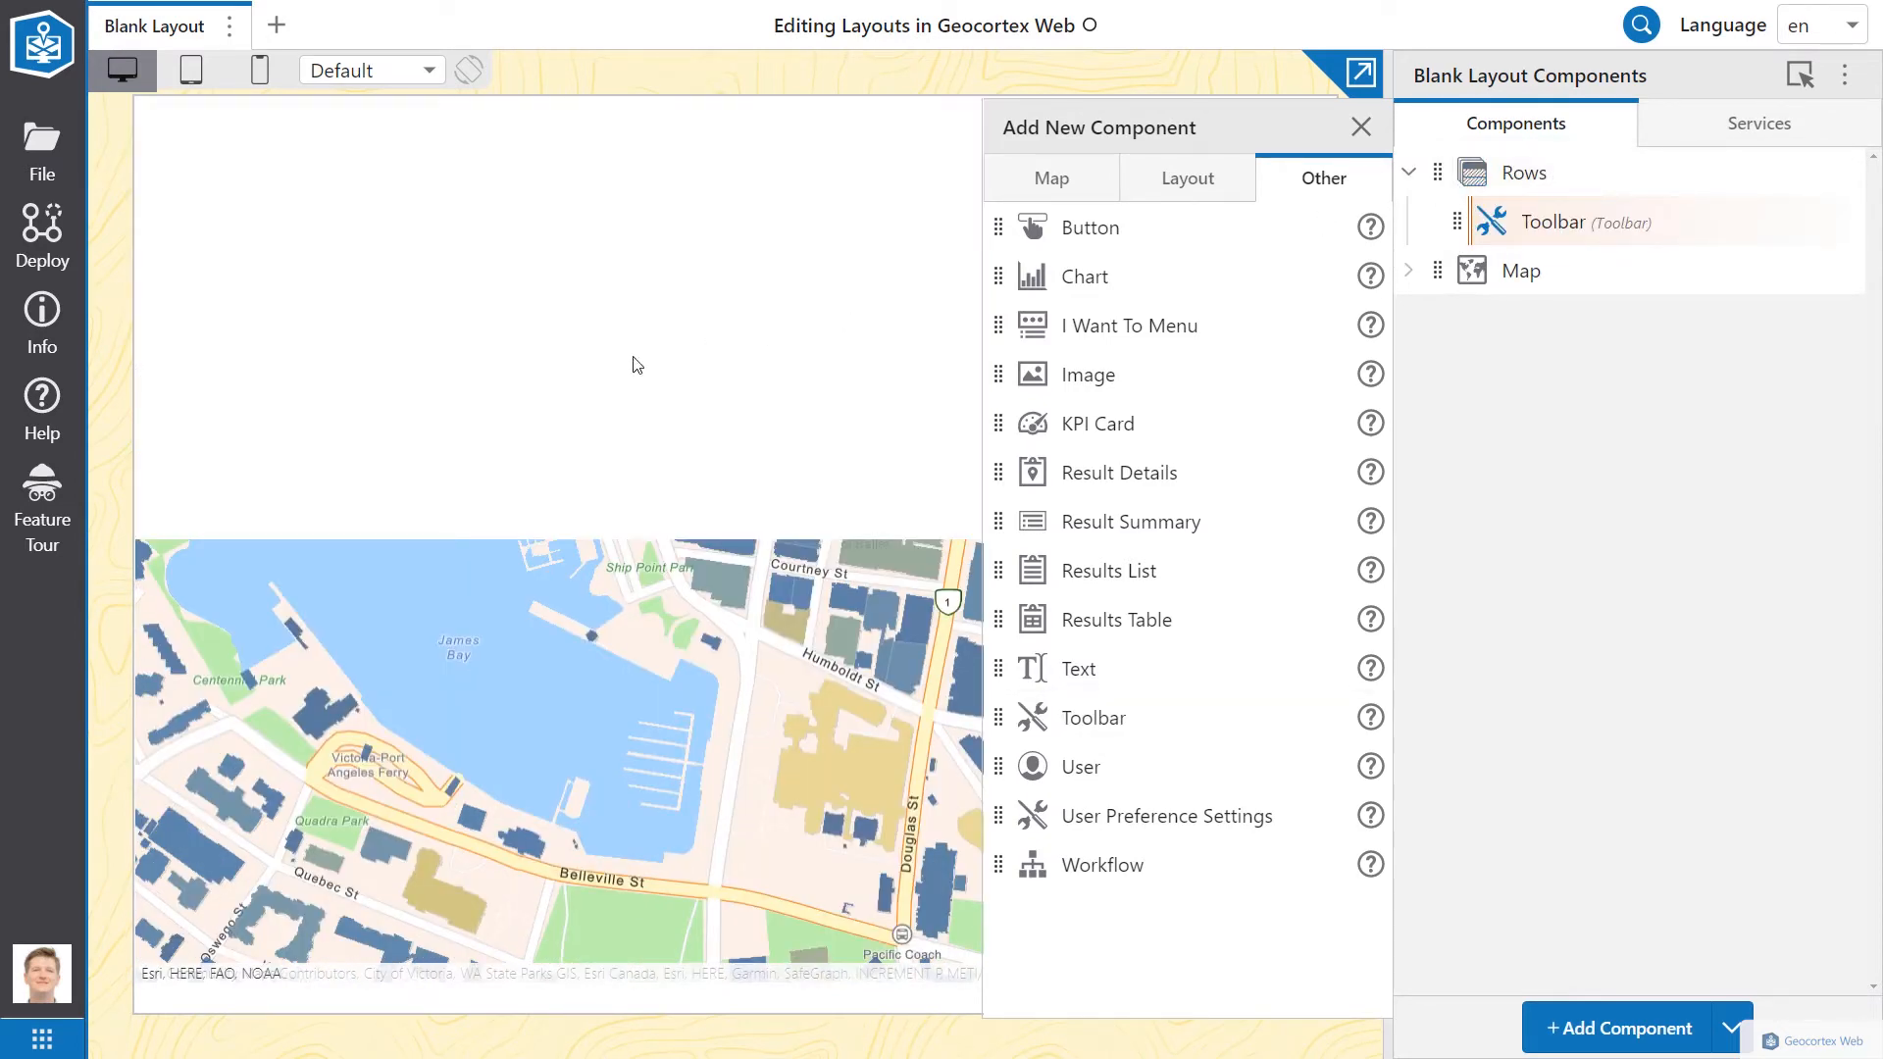
Step: Add Add Layer and Draw items to the toolbar
left_click(1574, 223)
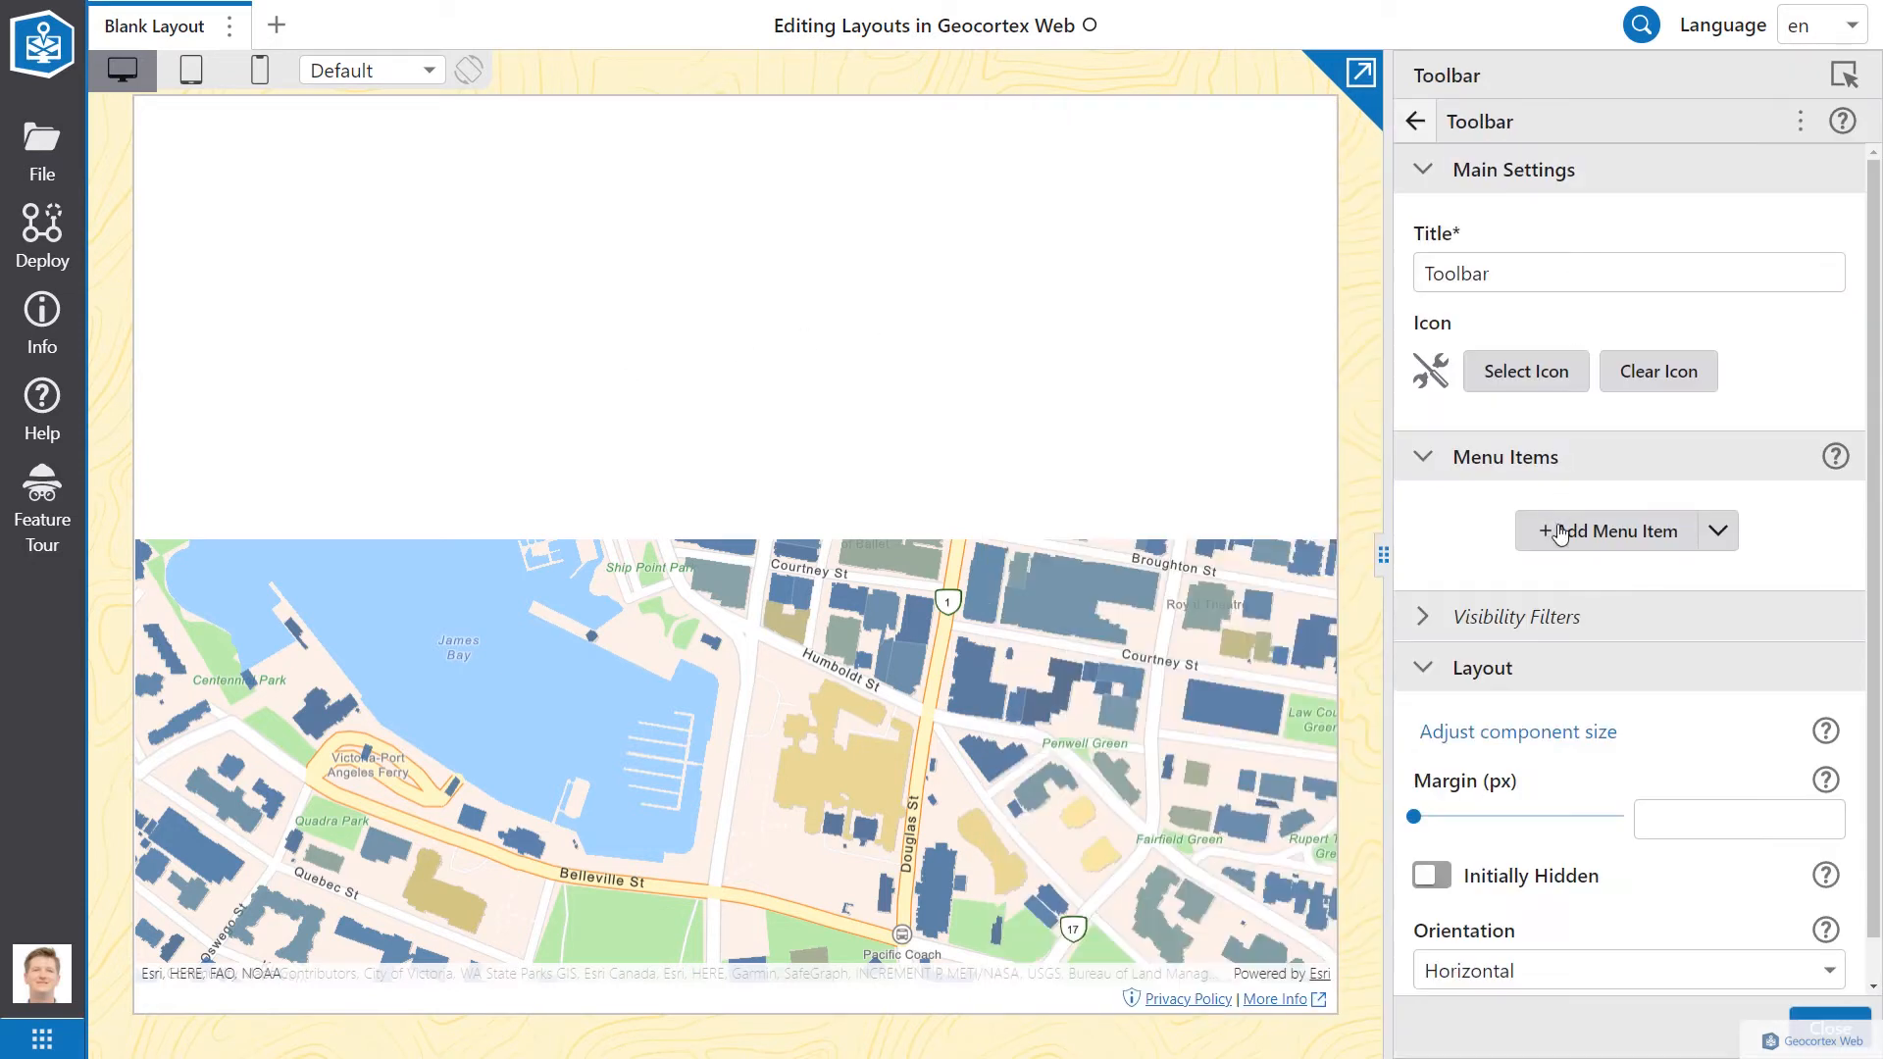
left_click(1560, 530)
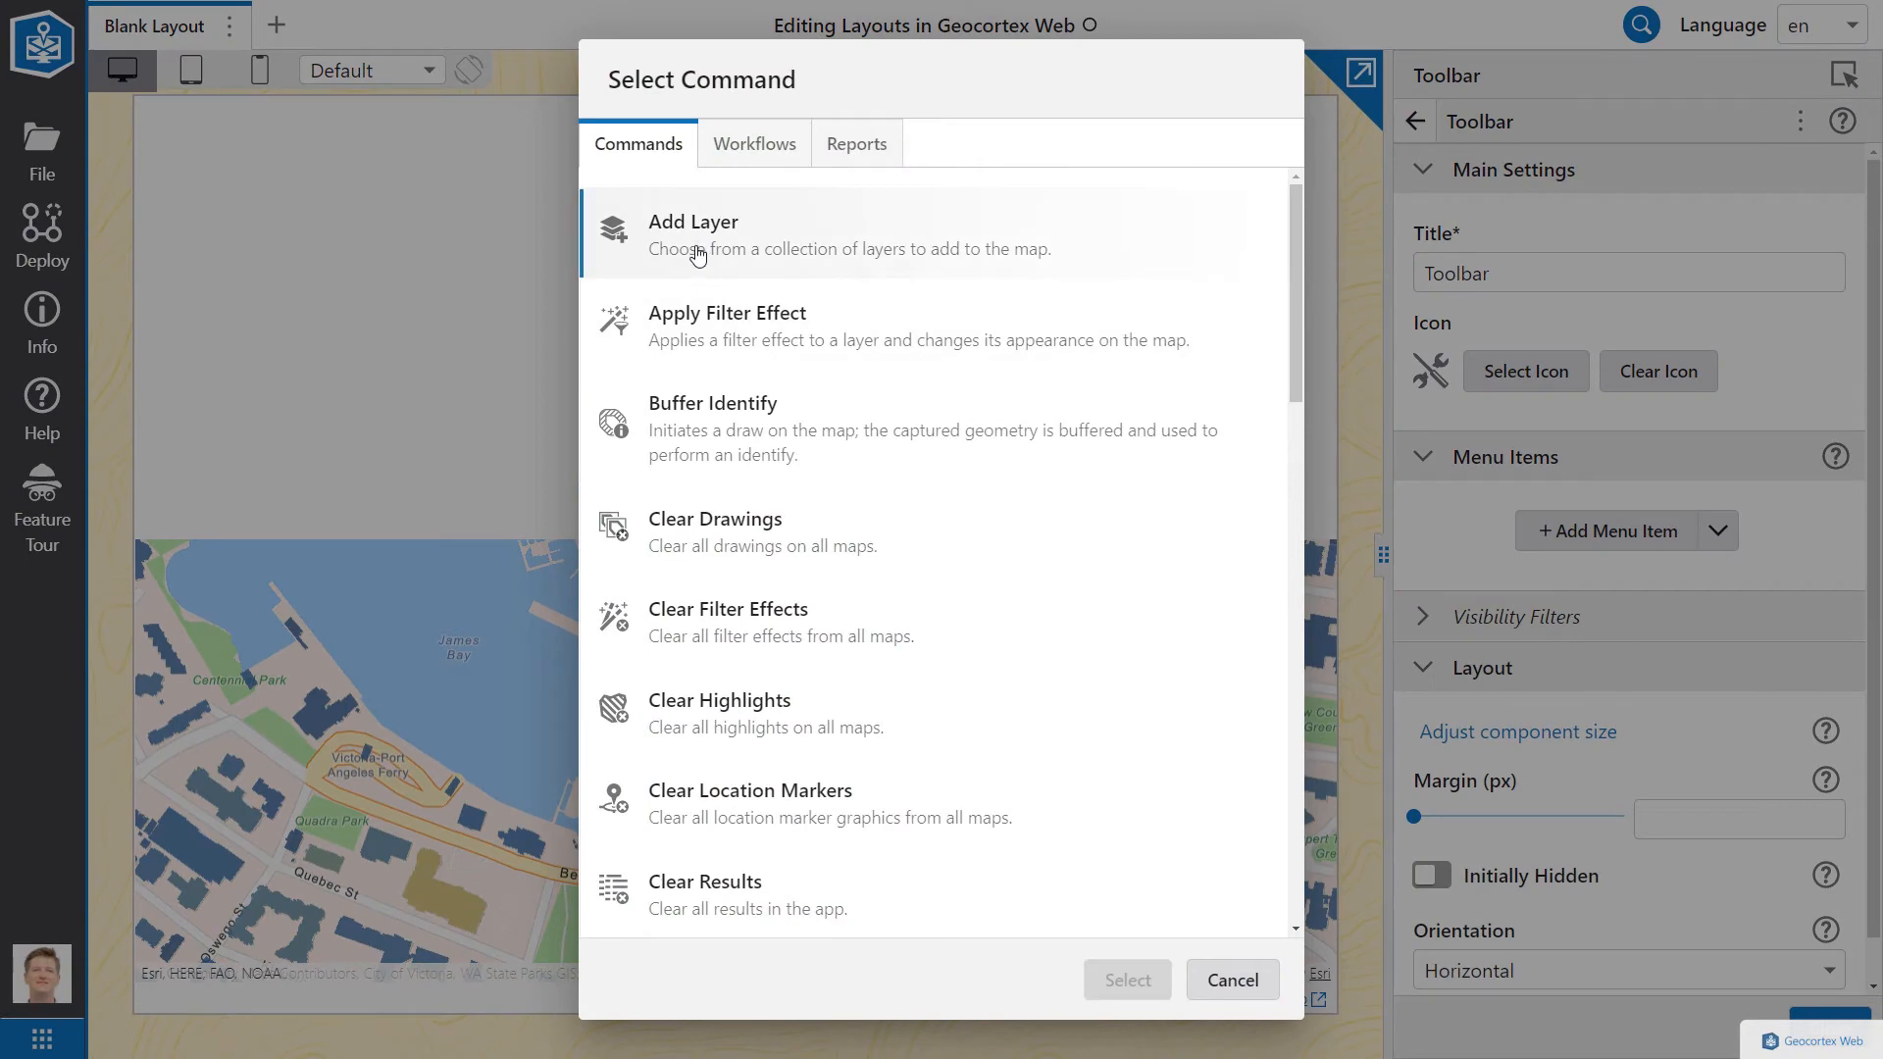
left_click(667, 245)
left_click(1125, 980)
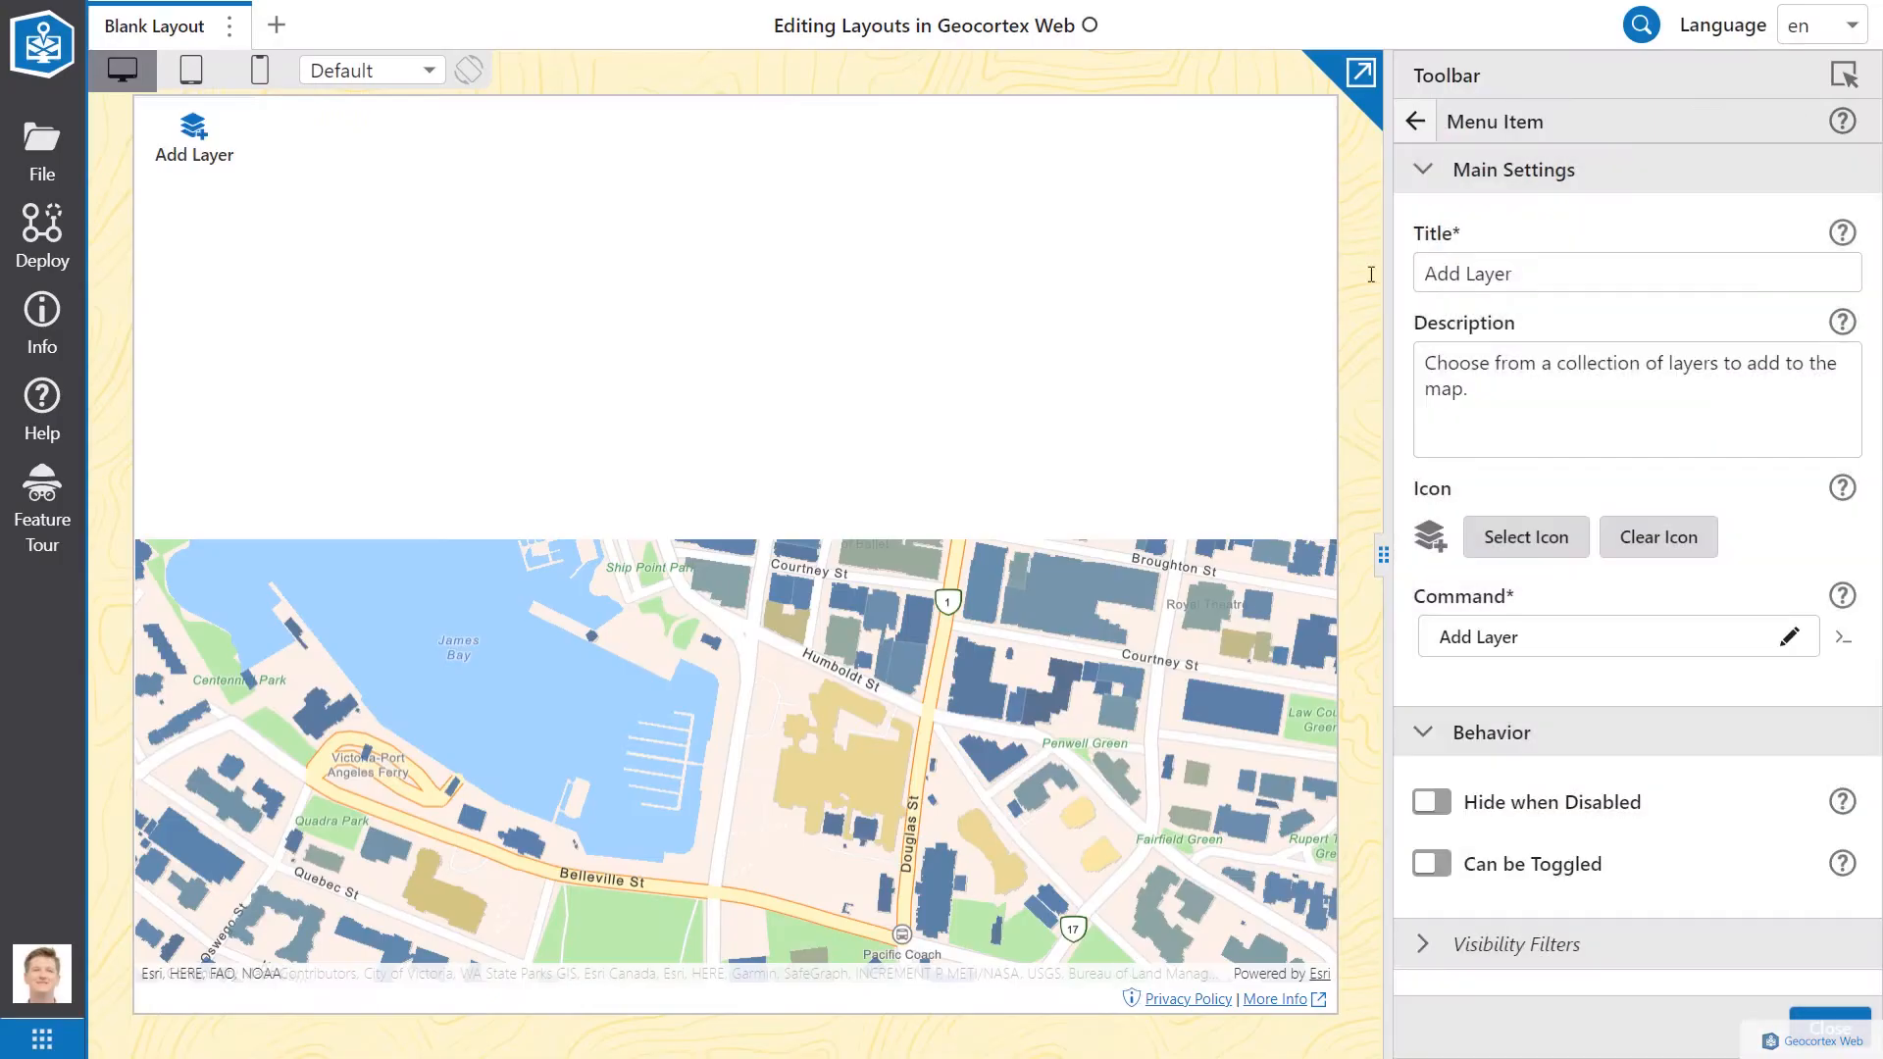
left_click(1415, 122)
left_click(1523, 591)
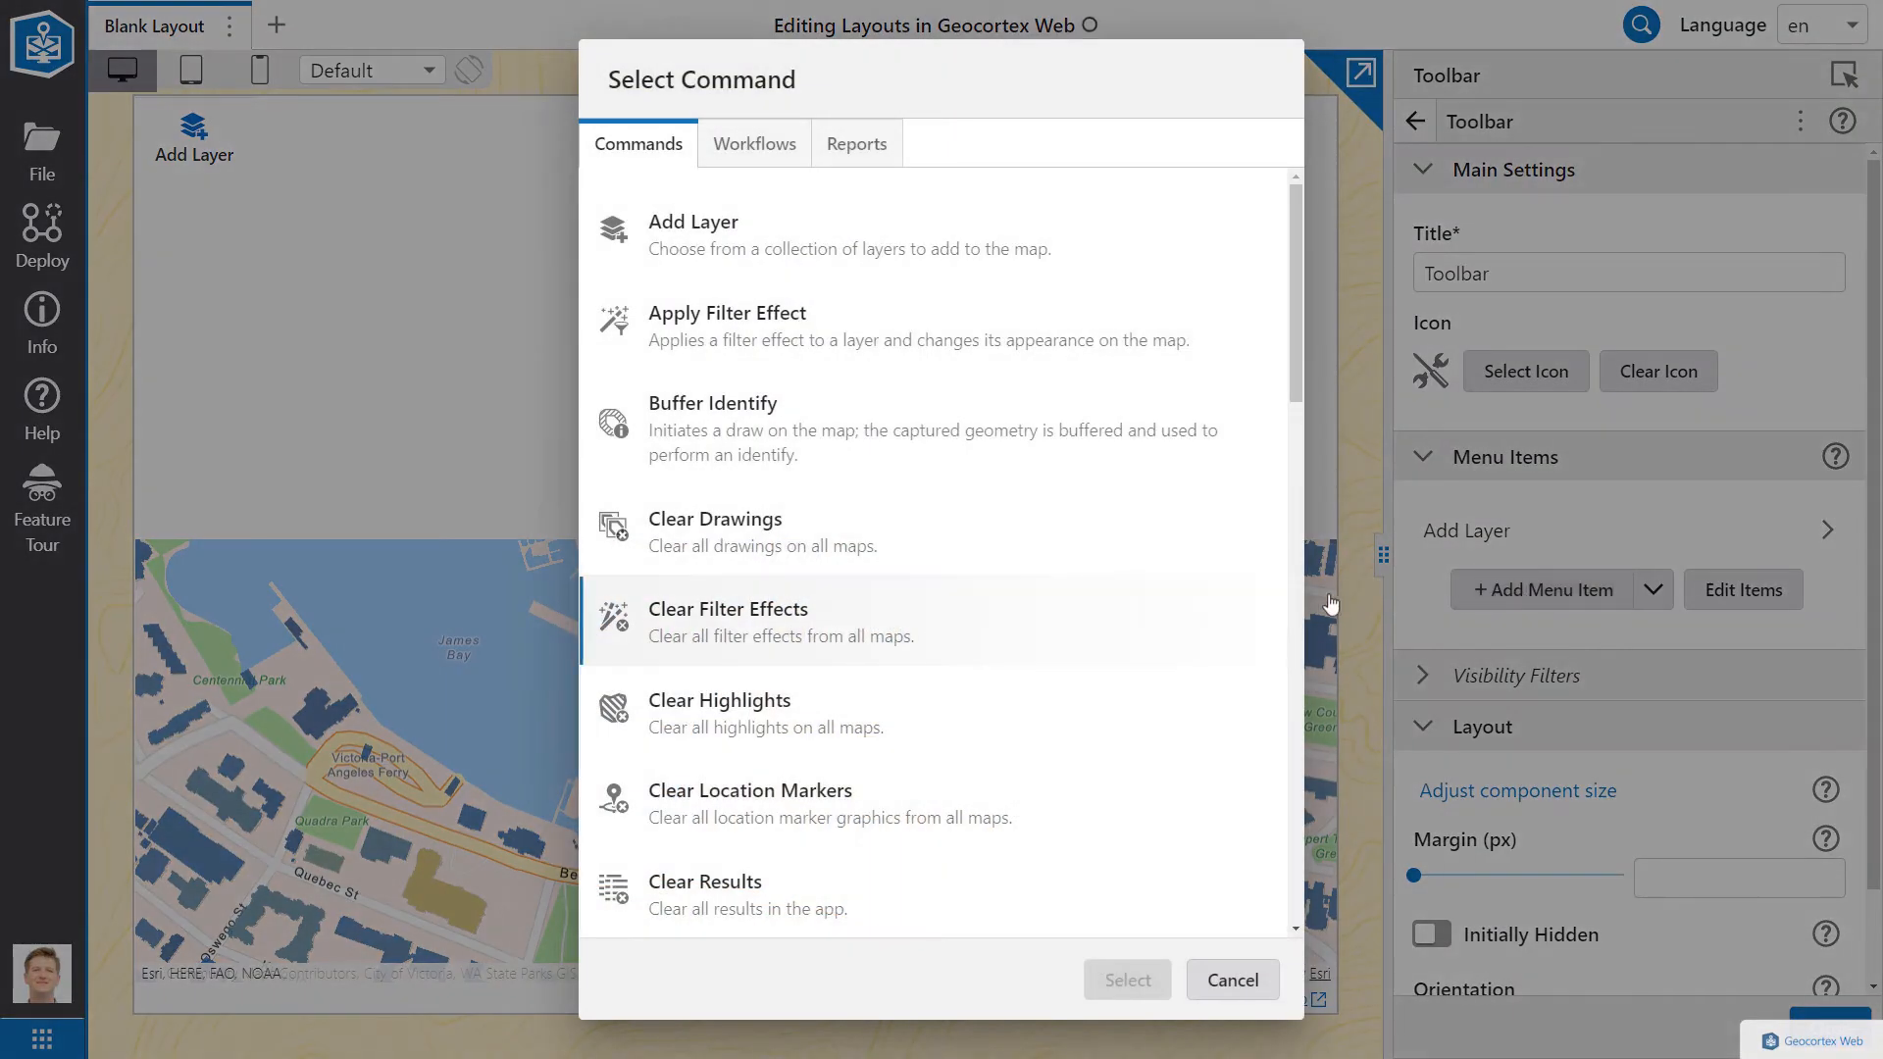
scroll(840, 622, "down", 4)
left_click(798, 628)
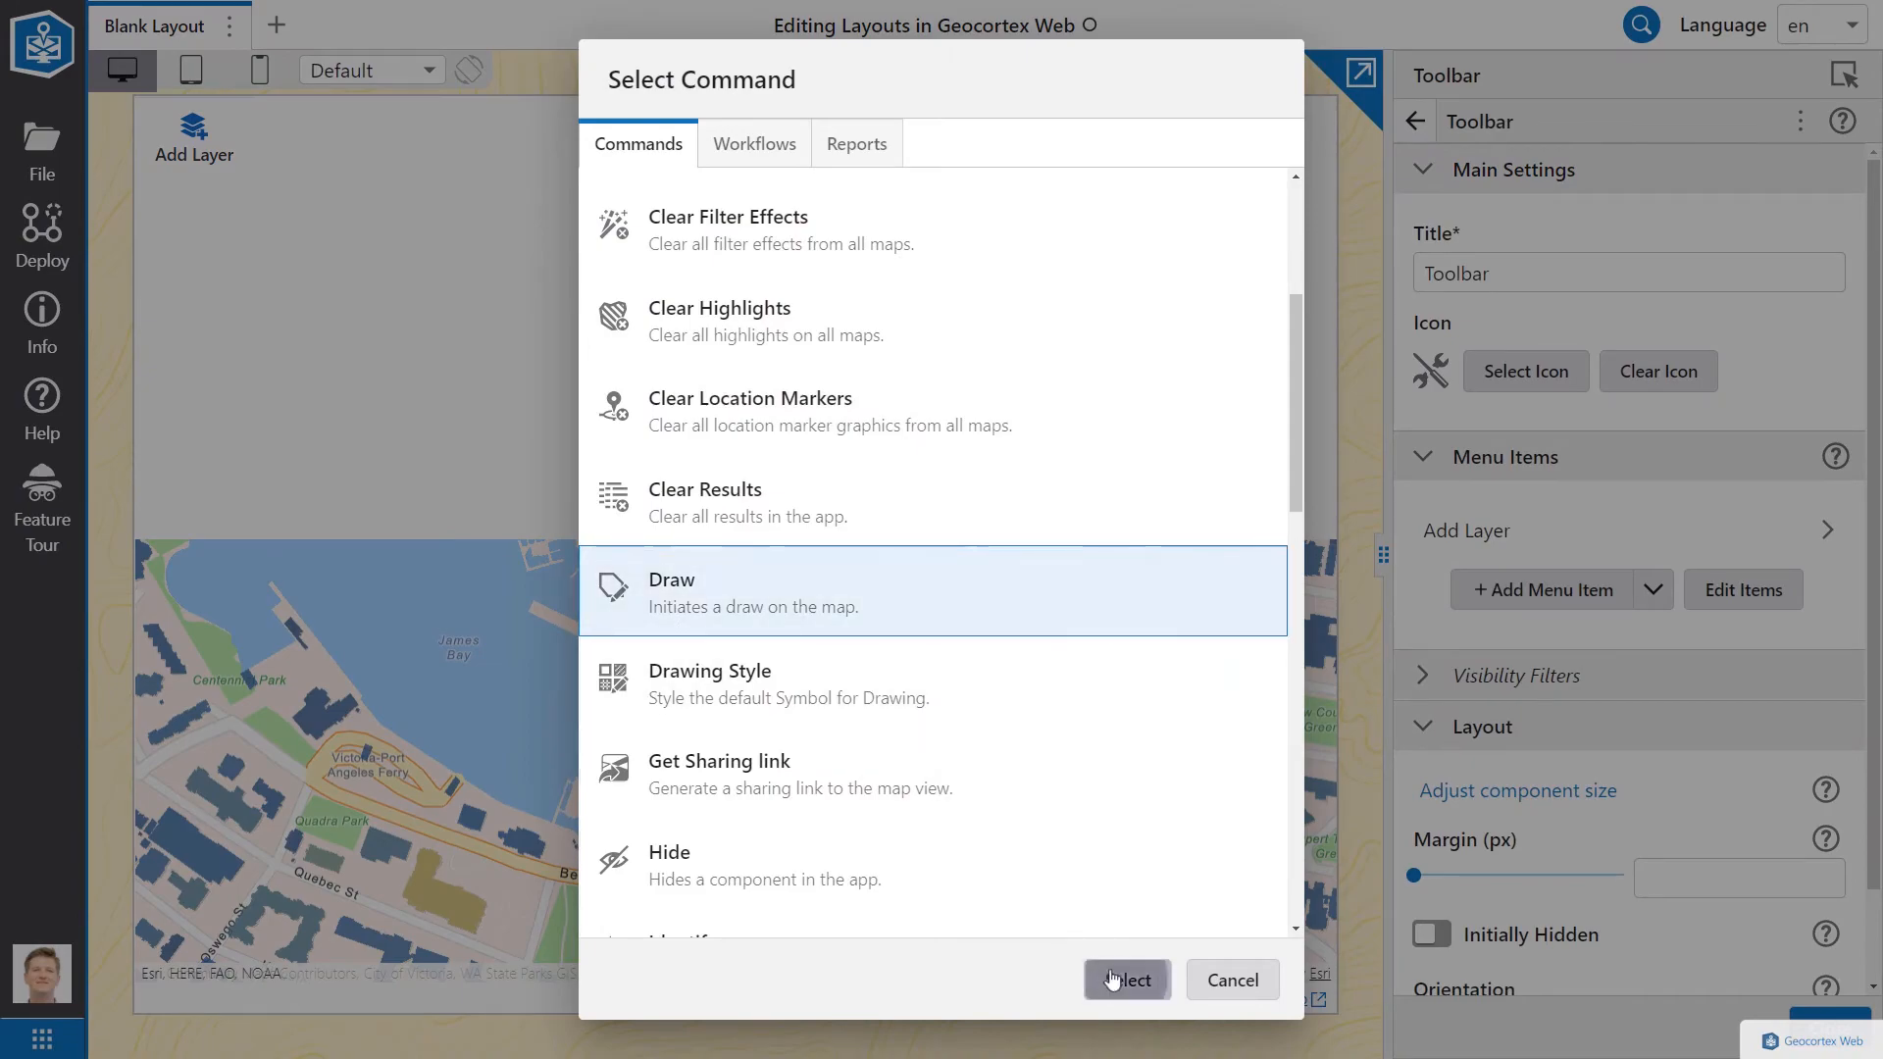
left_click(1118, 980)
left_click(1416, 121)
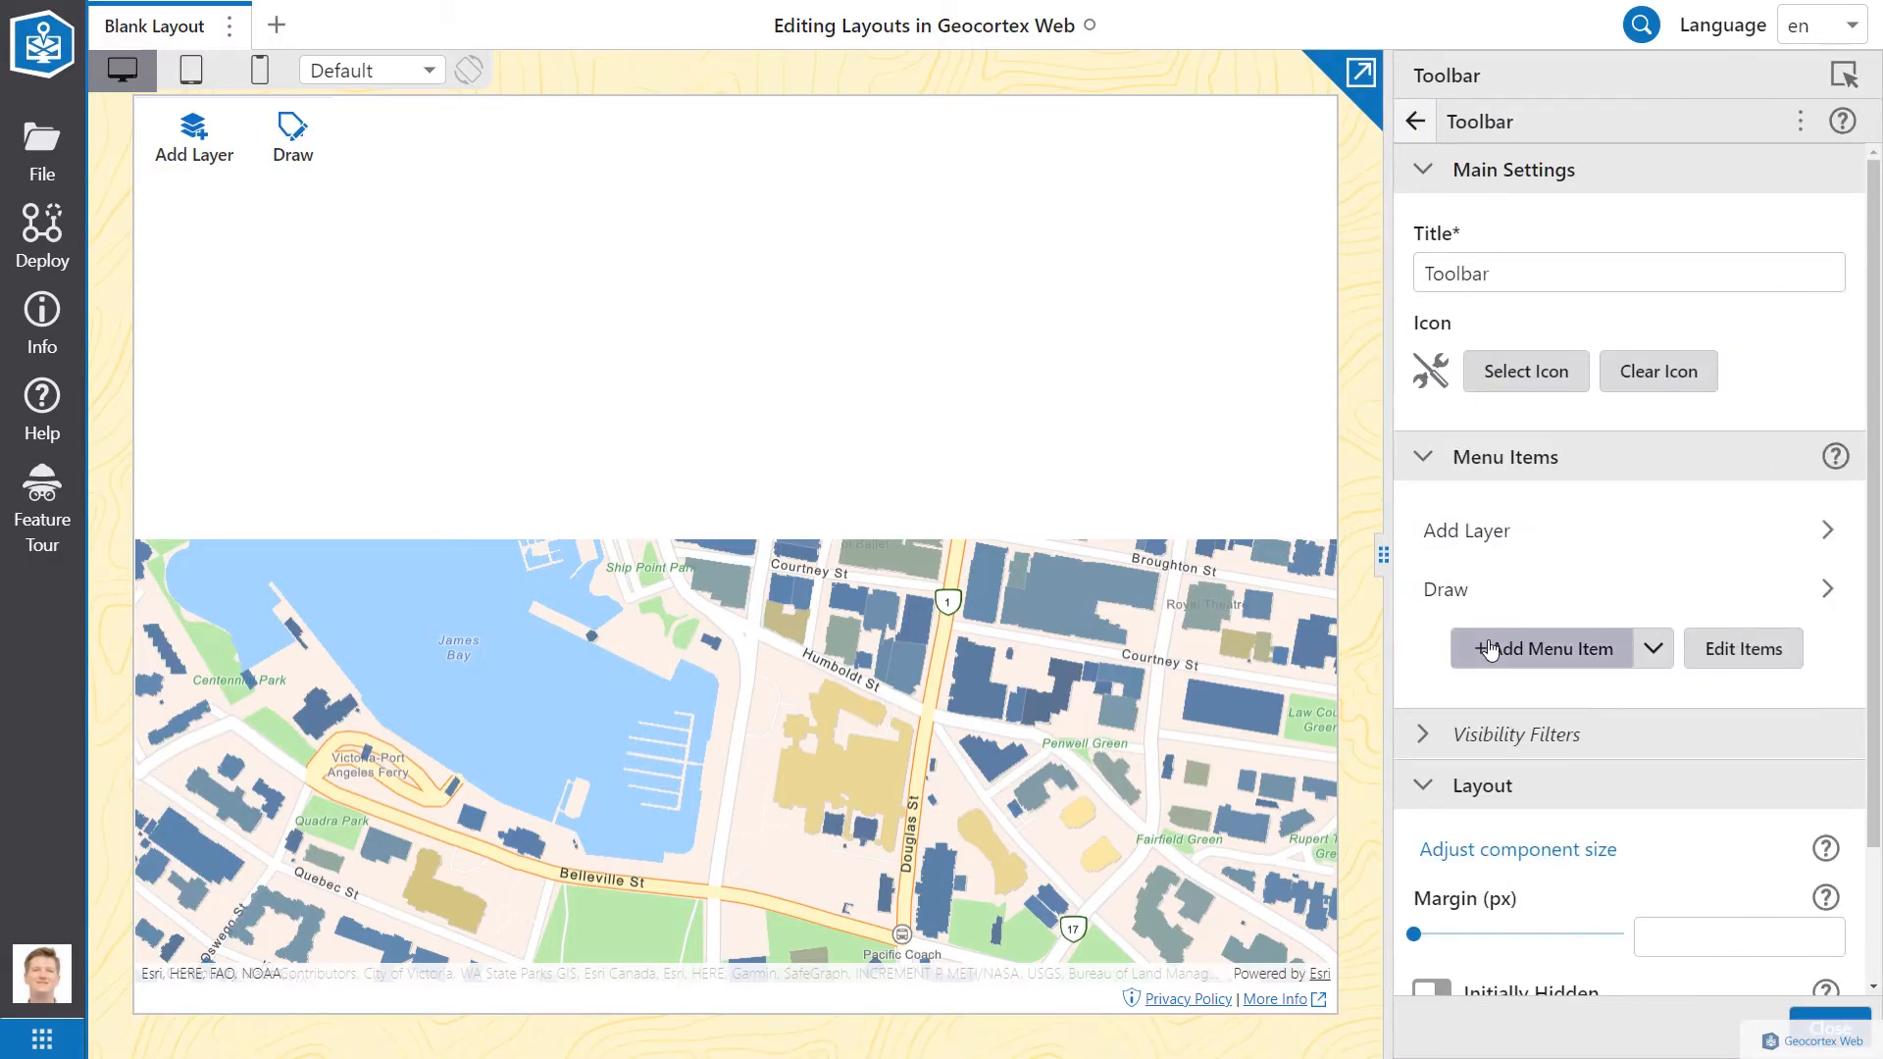
Step: Add an Identify item to the toolbar and move it to the front
left_click(1501, 645)
scroll(968, 636, "down", 5)
scroll(969, 635, "down", 3)
left_click(748, 553)
left_click(1124, 981)
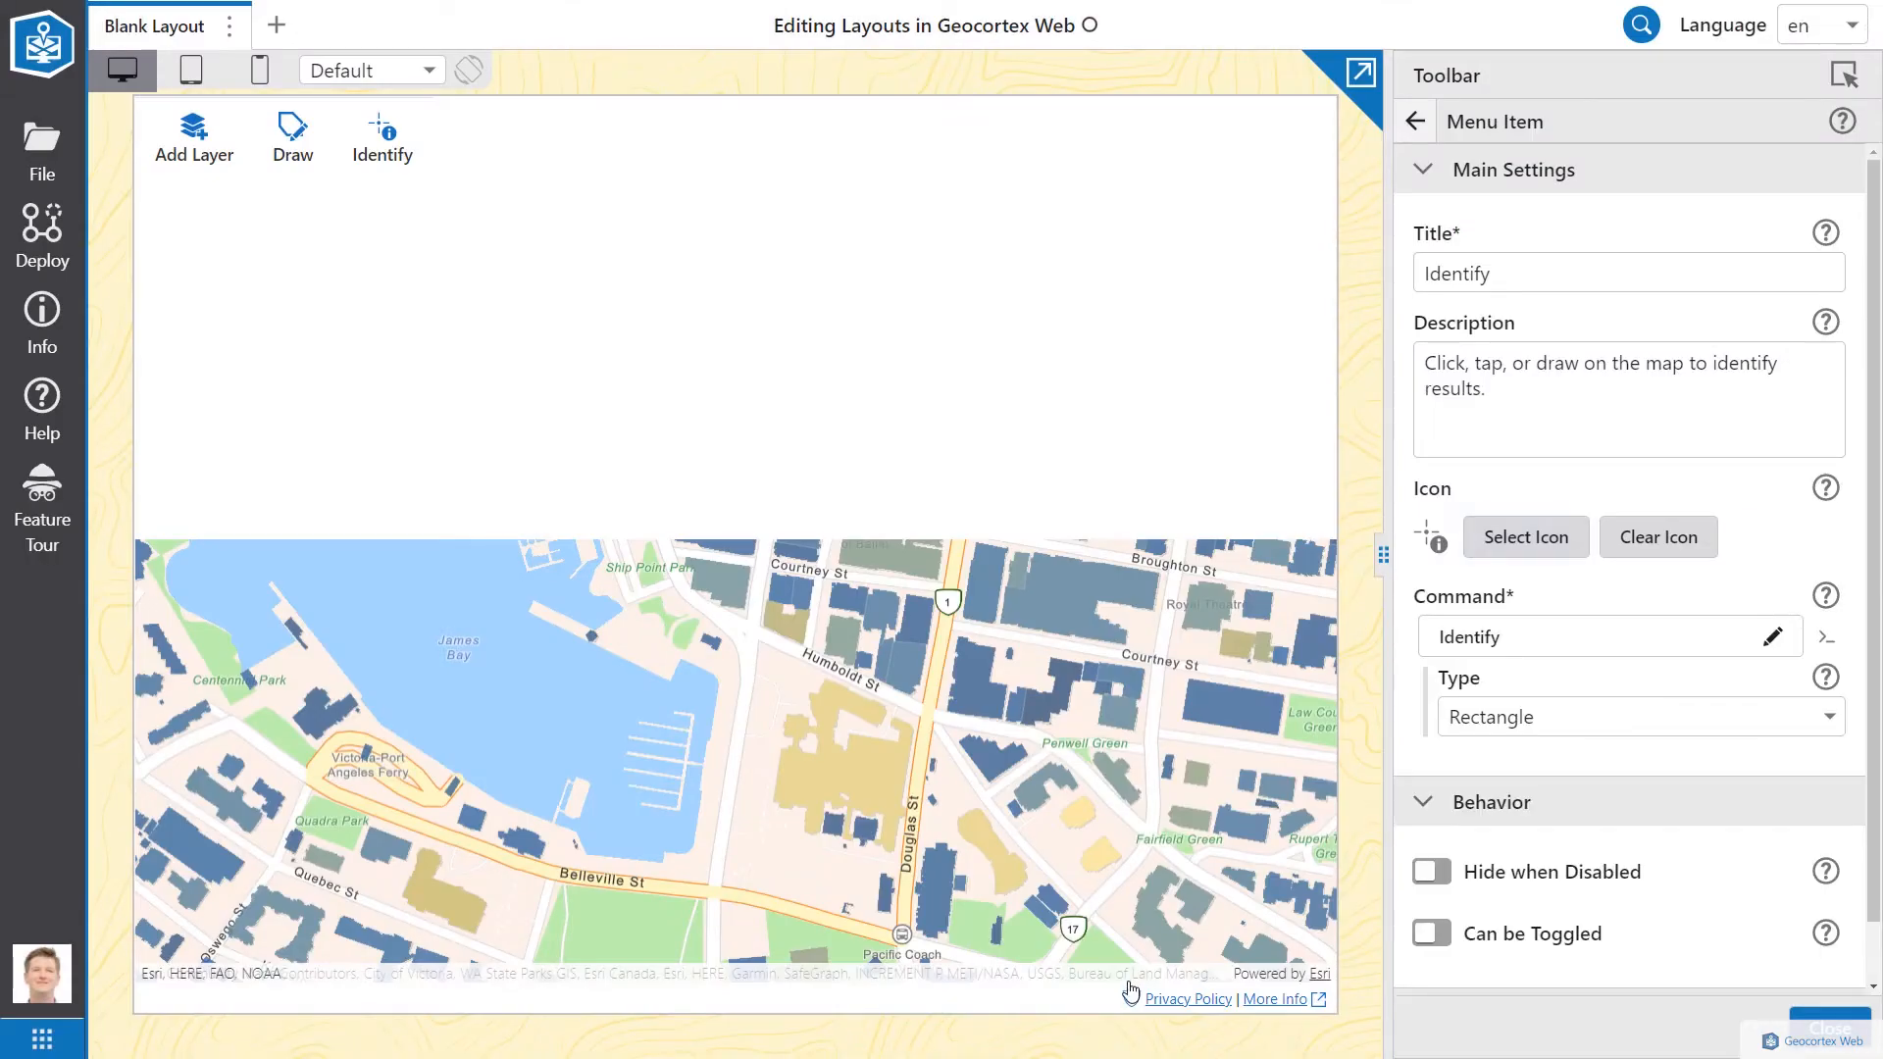
left_click(1416, 122)
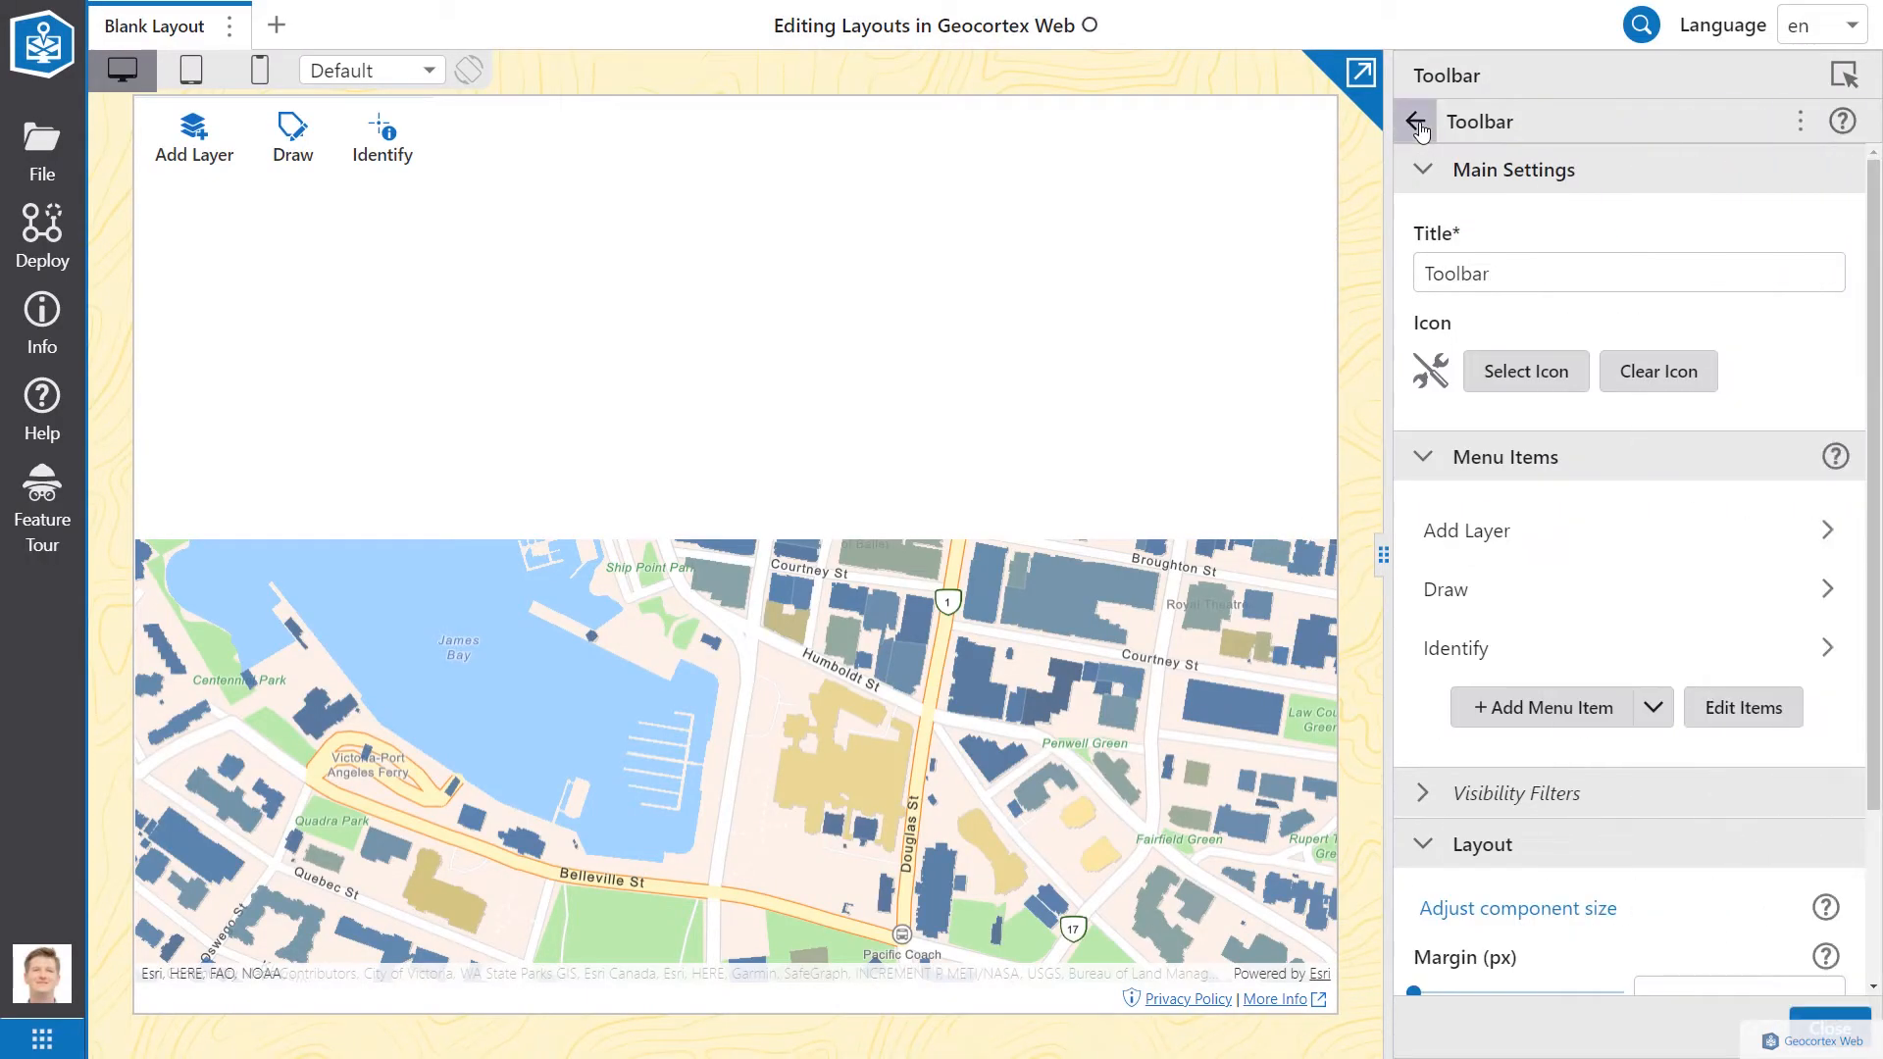
left_click(1756, 716)
left_click_drag(1452, 604, 1452, 519)
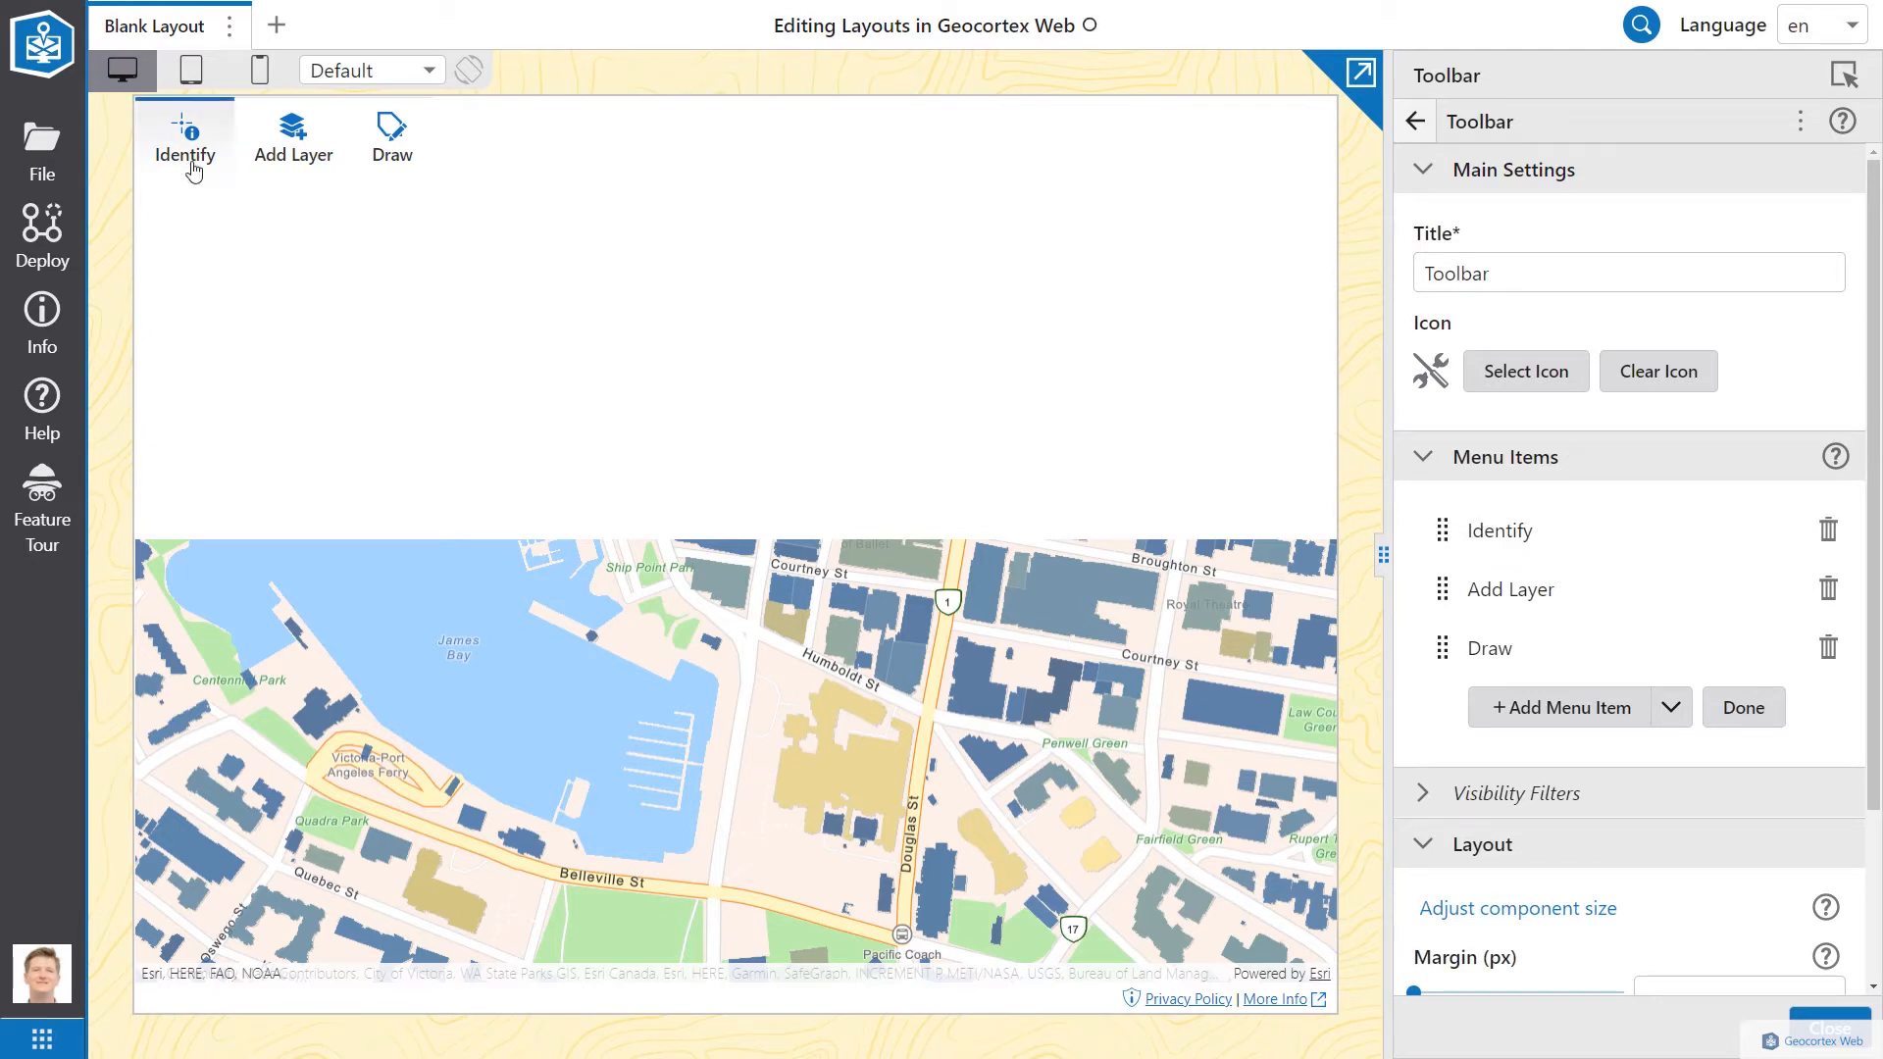
left_click(1744, 709)
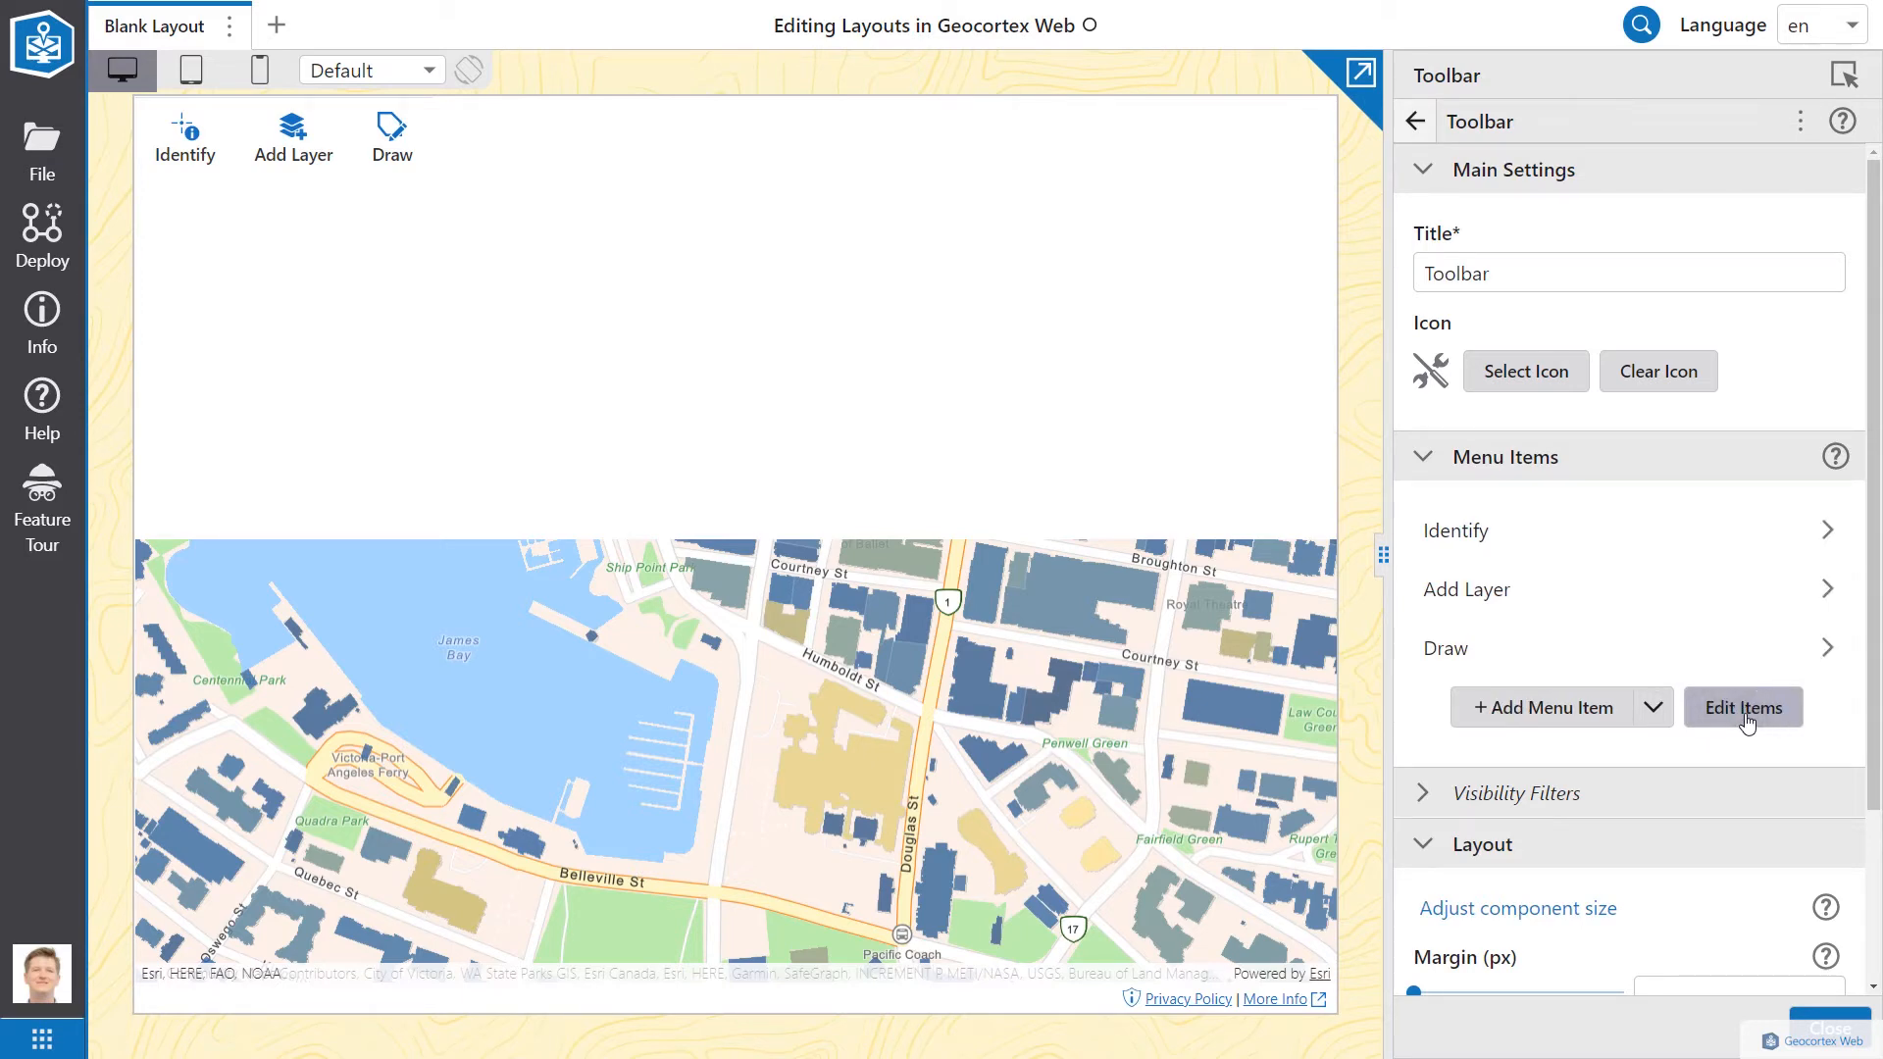
left_click(1415, 122)
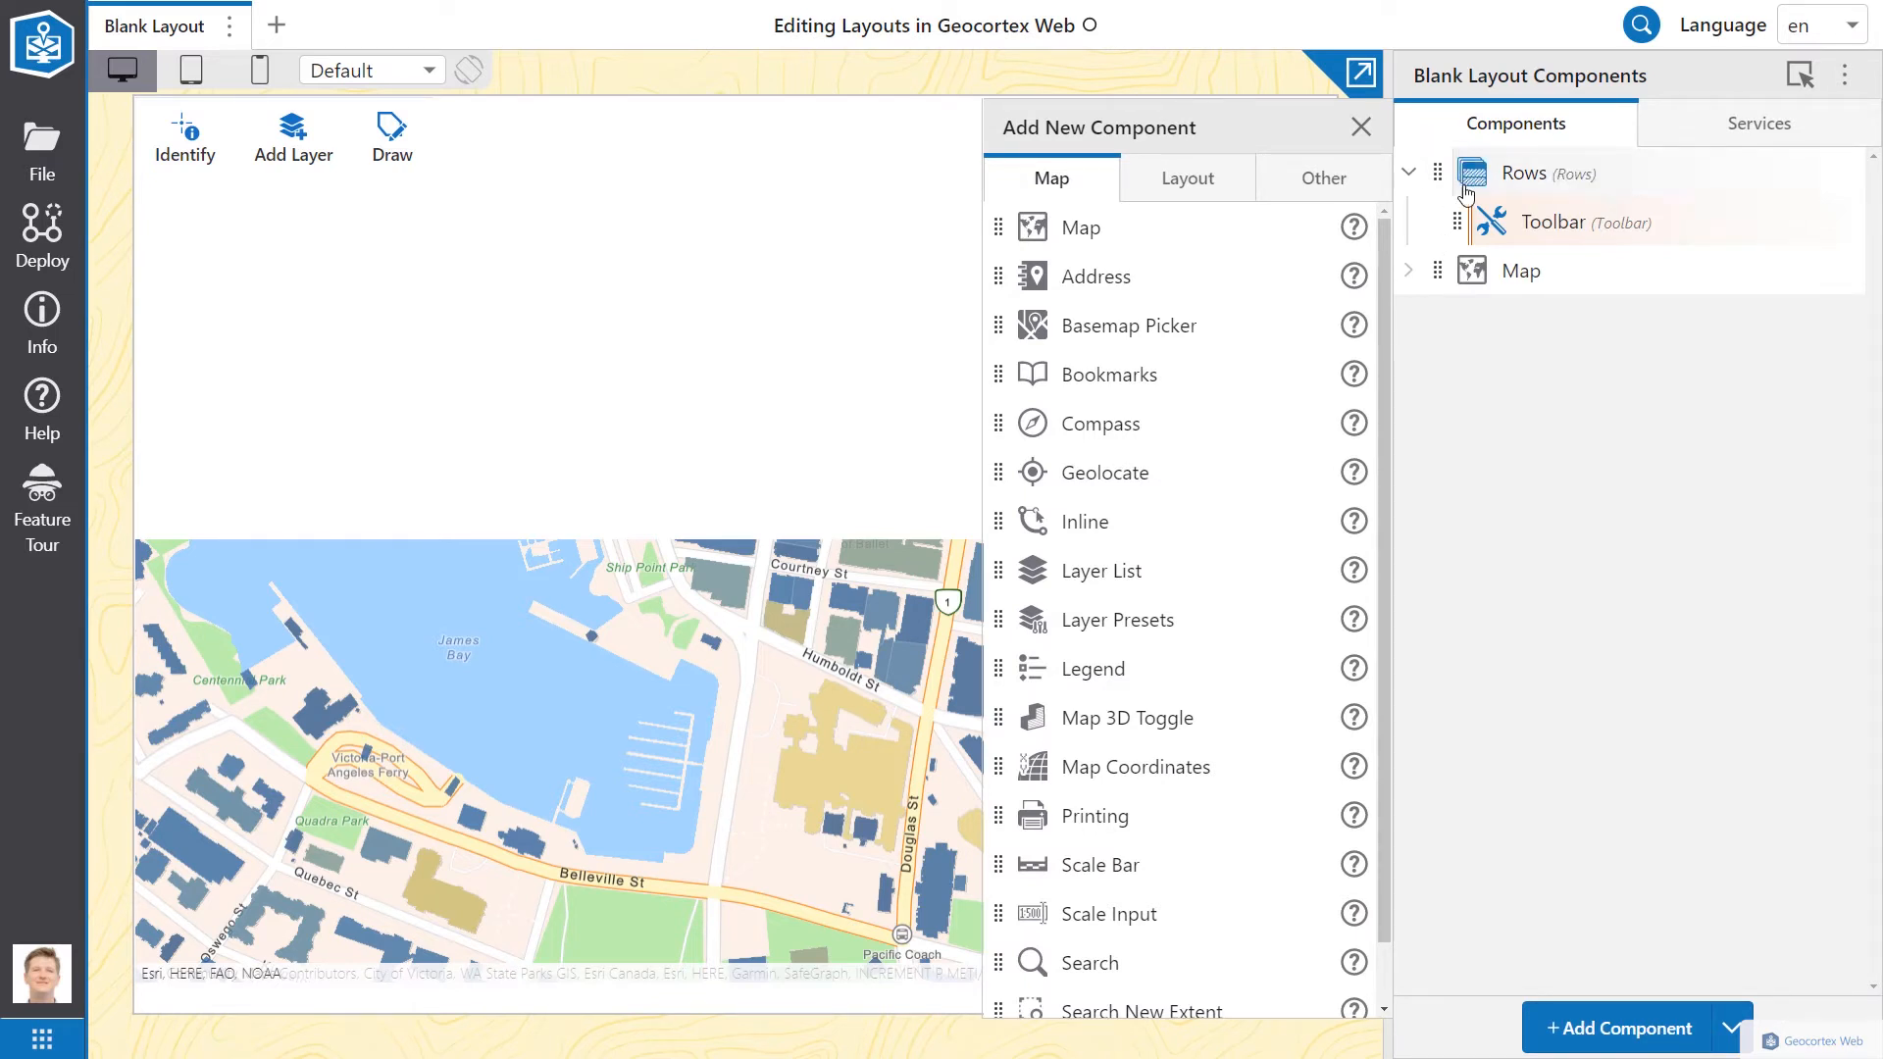
Step: Move the Map into Rows below the Toolbar, then add a Tabs component to the layout
left_click_drag(1442, 274, 1458, 195)
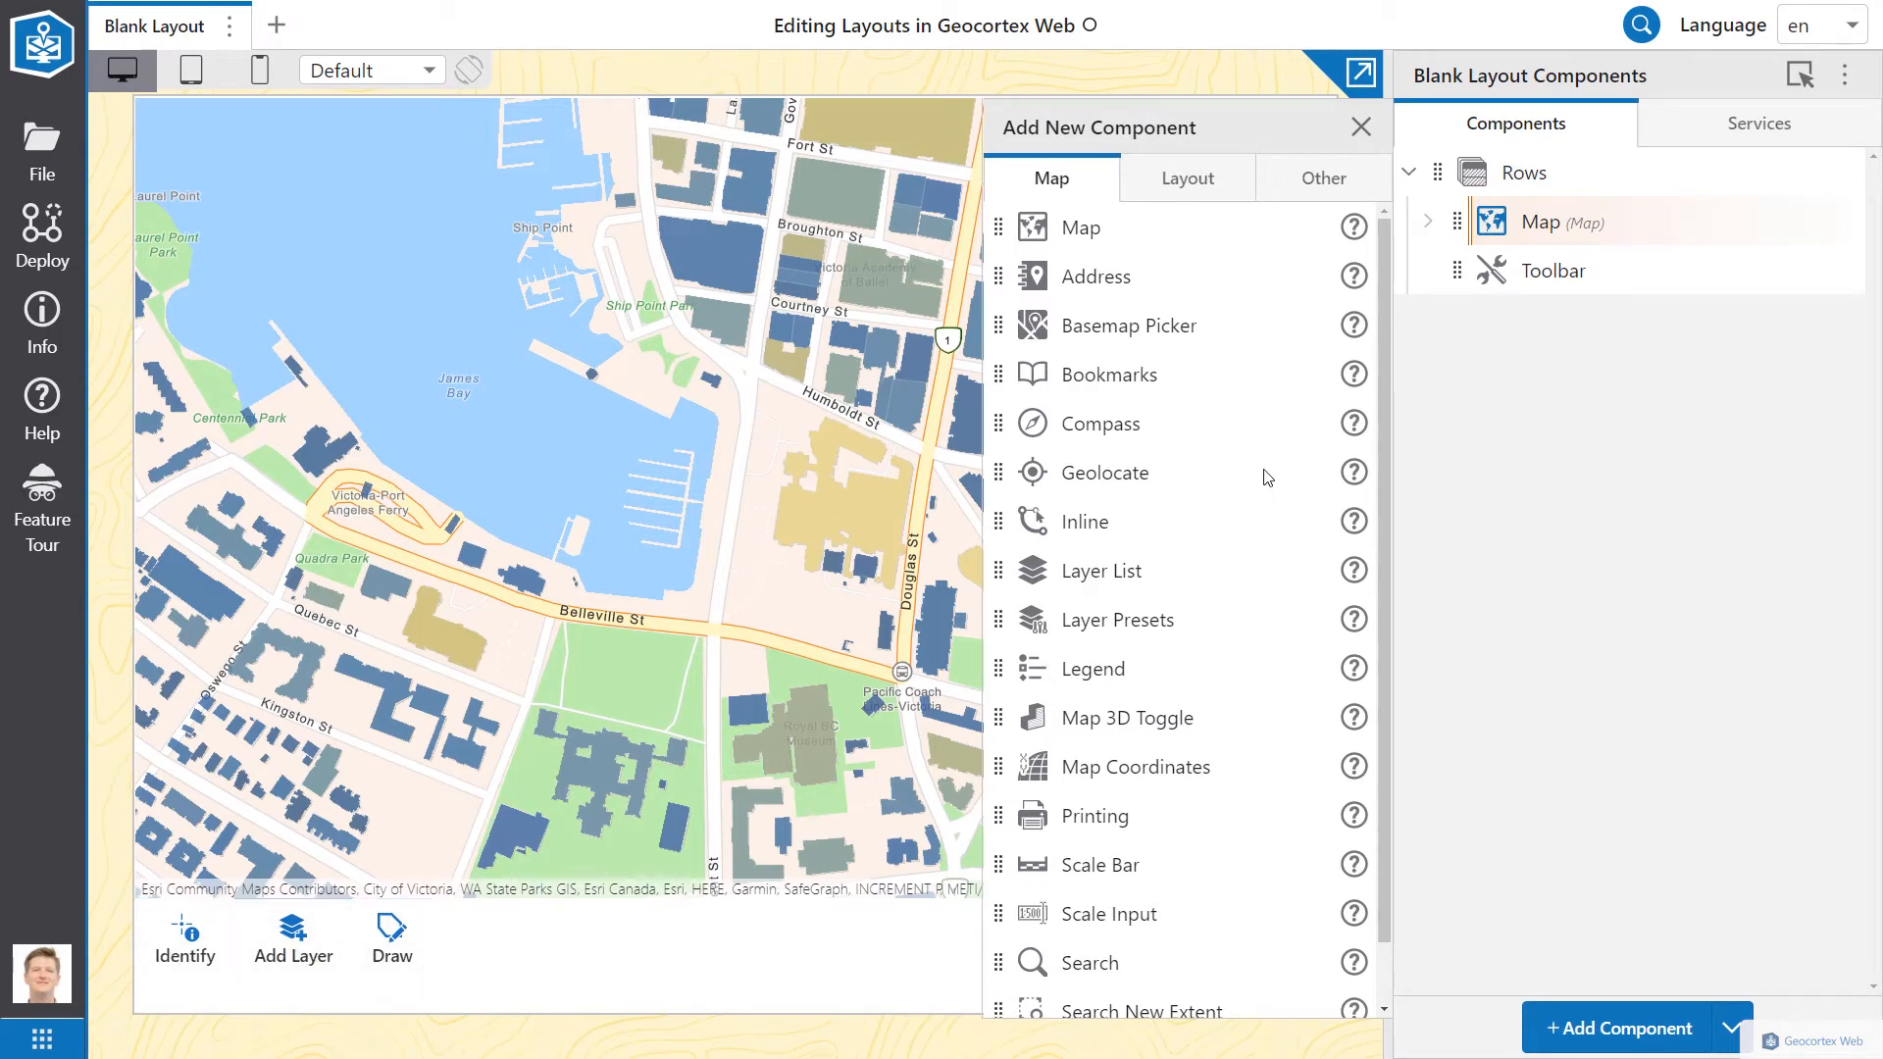
left_click_drag(1456, 269, 1464, 201)
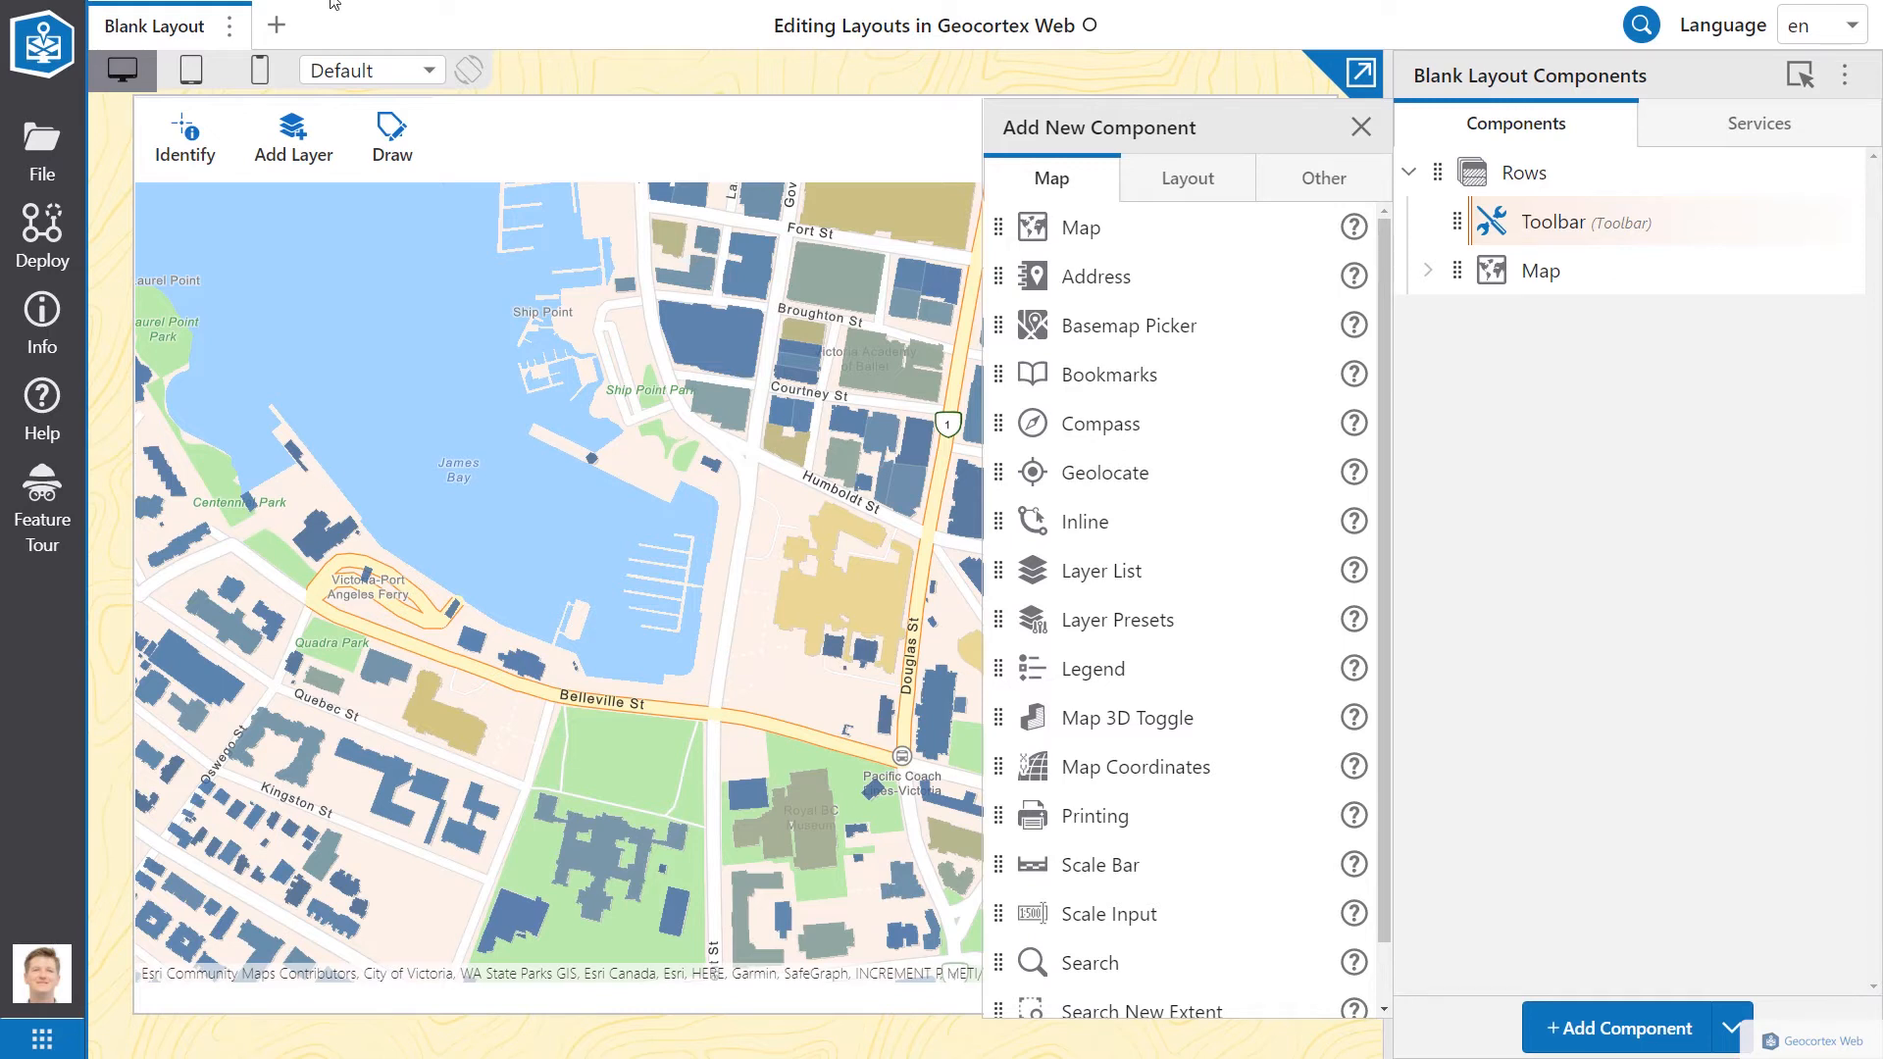
left_click(1210, 193)
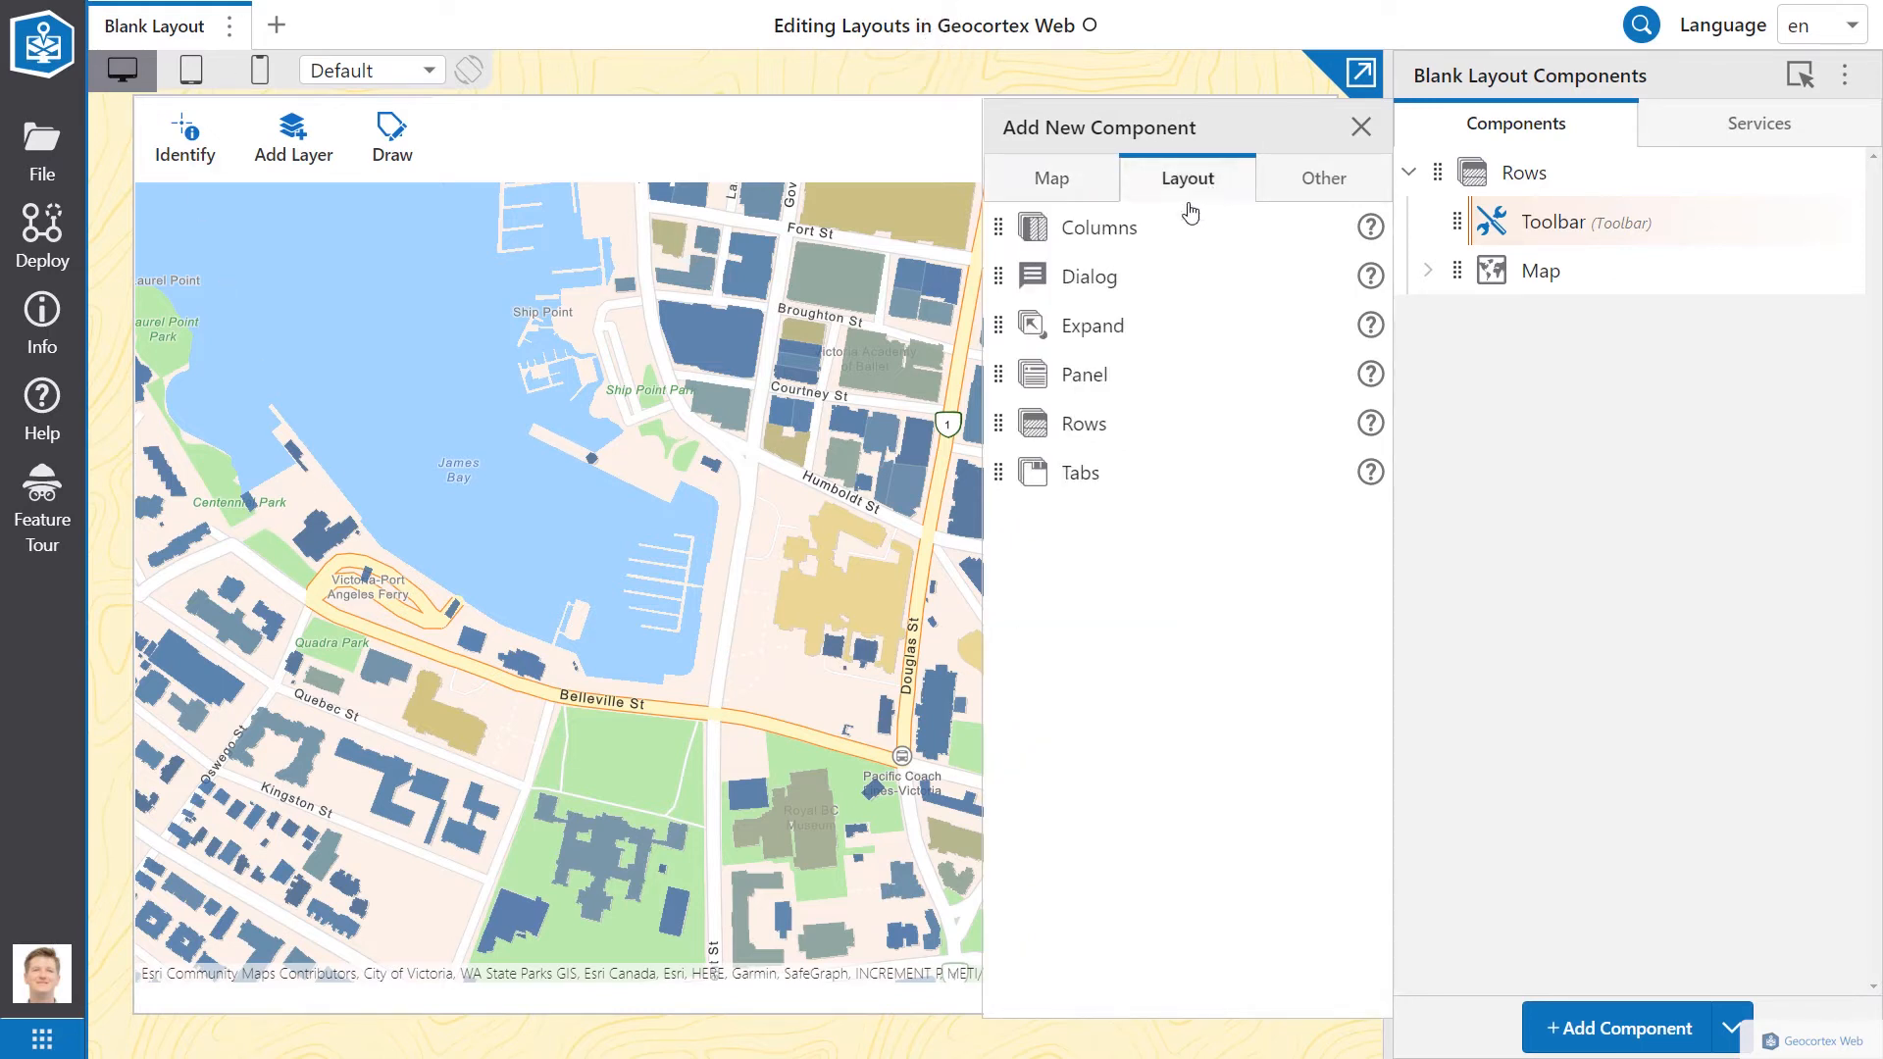
left_click_drag(1002, 474, 1476, 172)
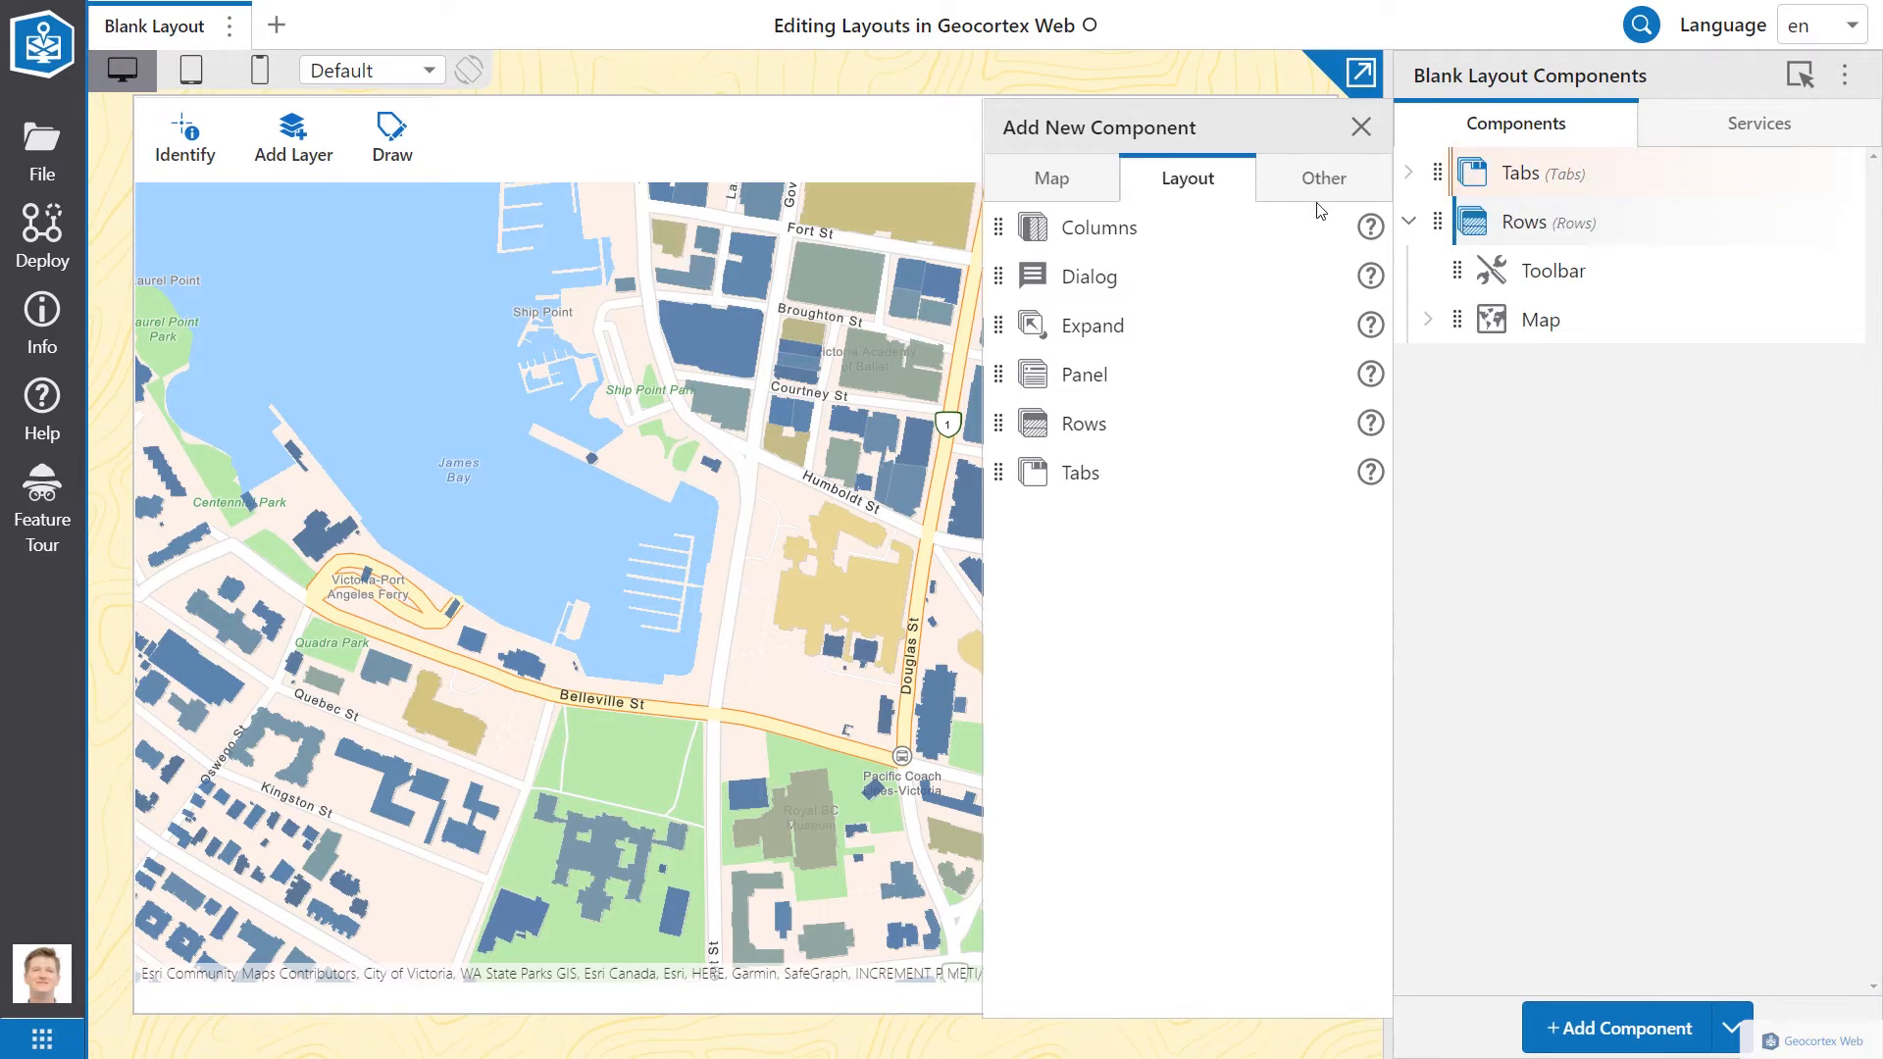
Step: Add a Columns container and place Tabs ahead of Rows inside it
left_click_drag(1006, 227, 1468, 177)
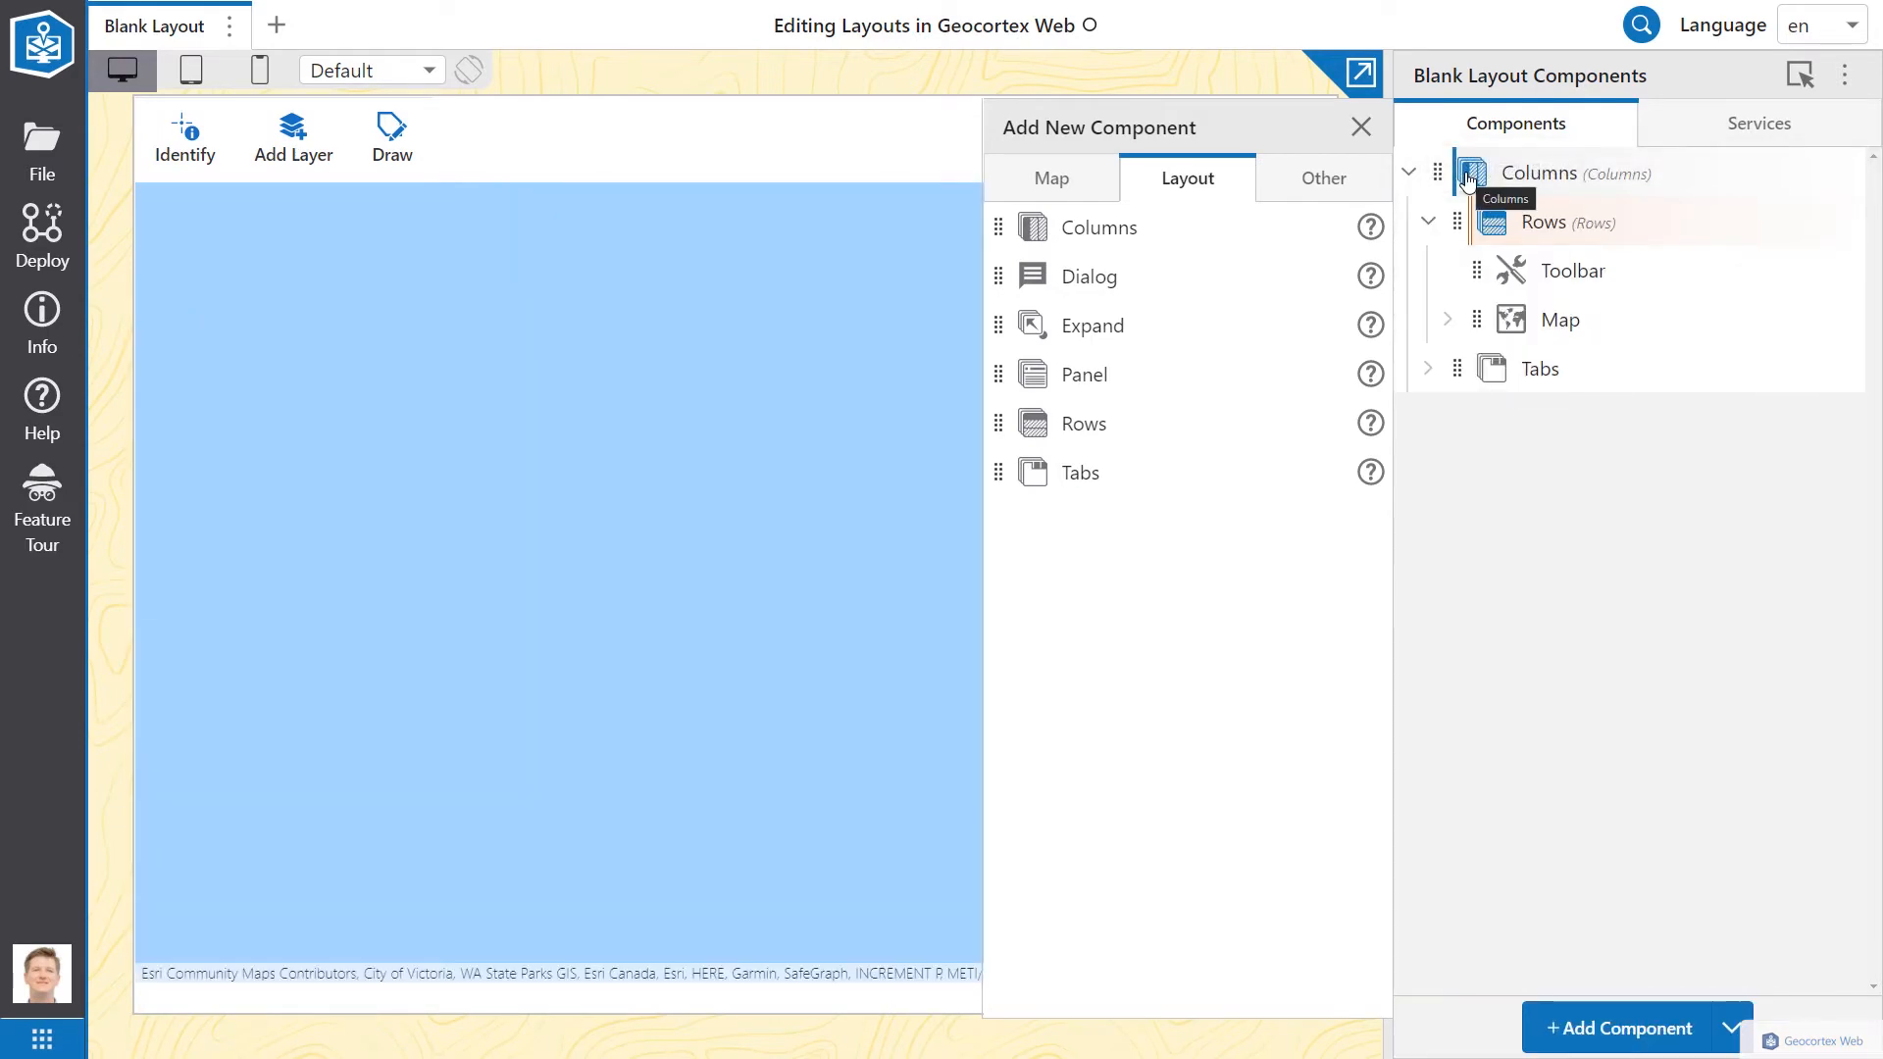
left_click_drag(1458, 376, 1462, 218)
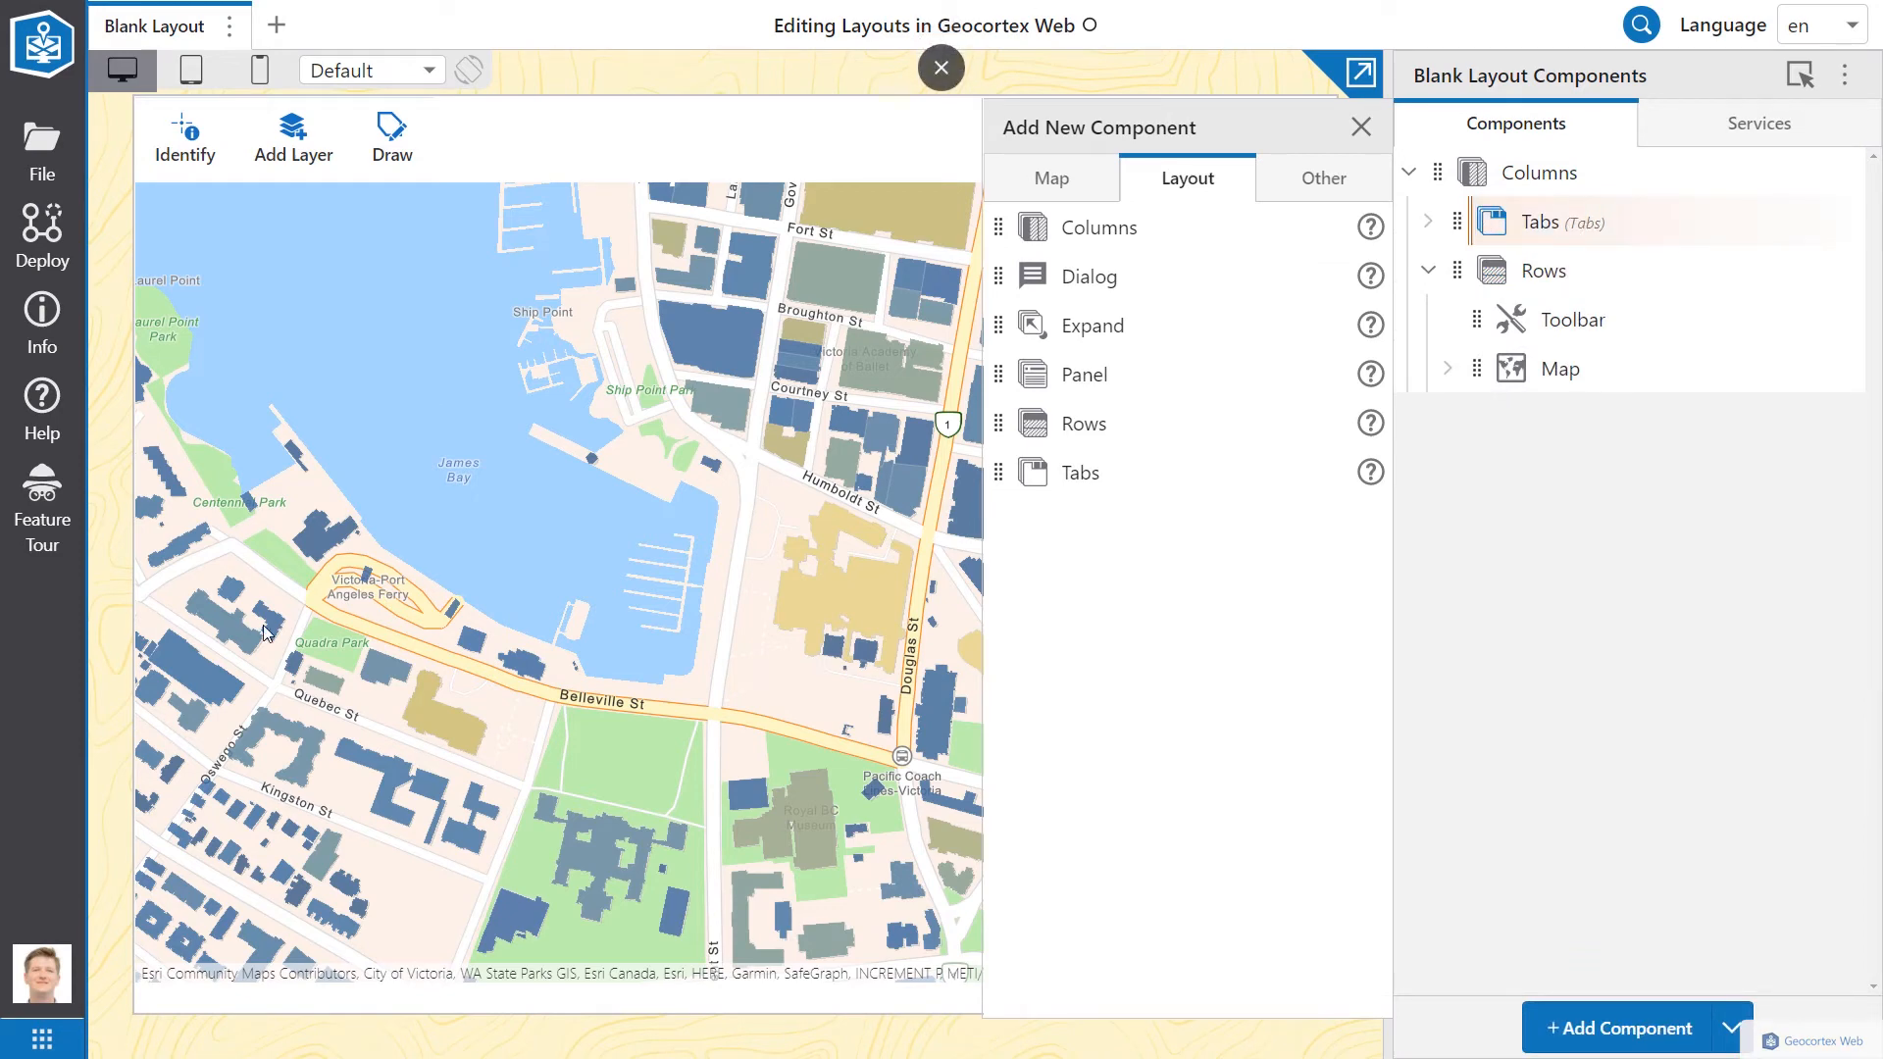
left_click(1558, 240)
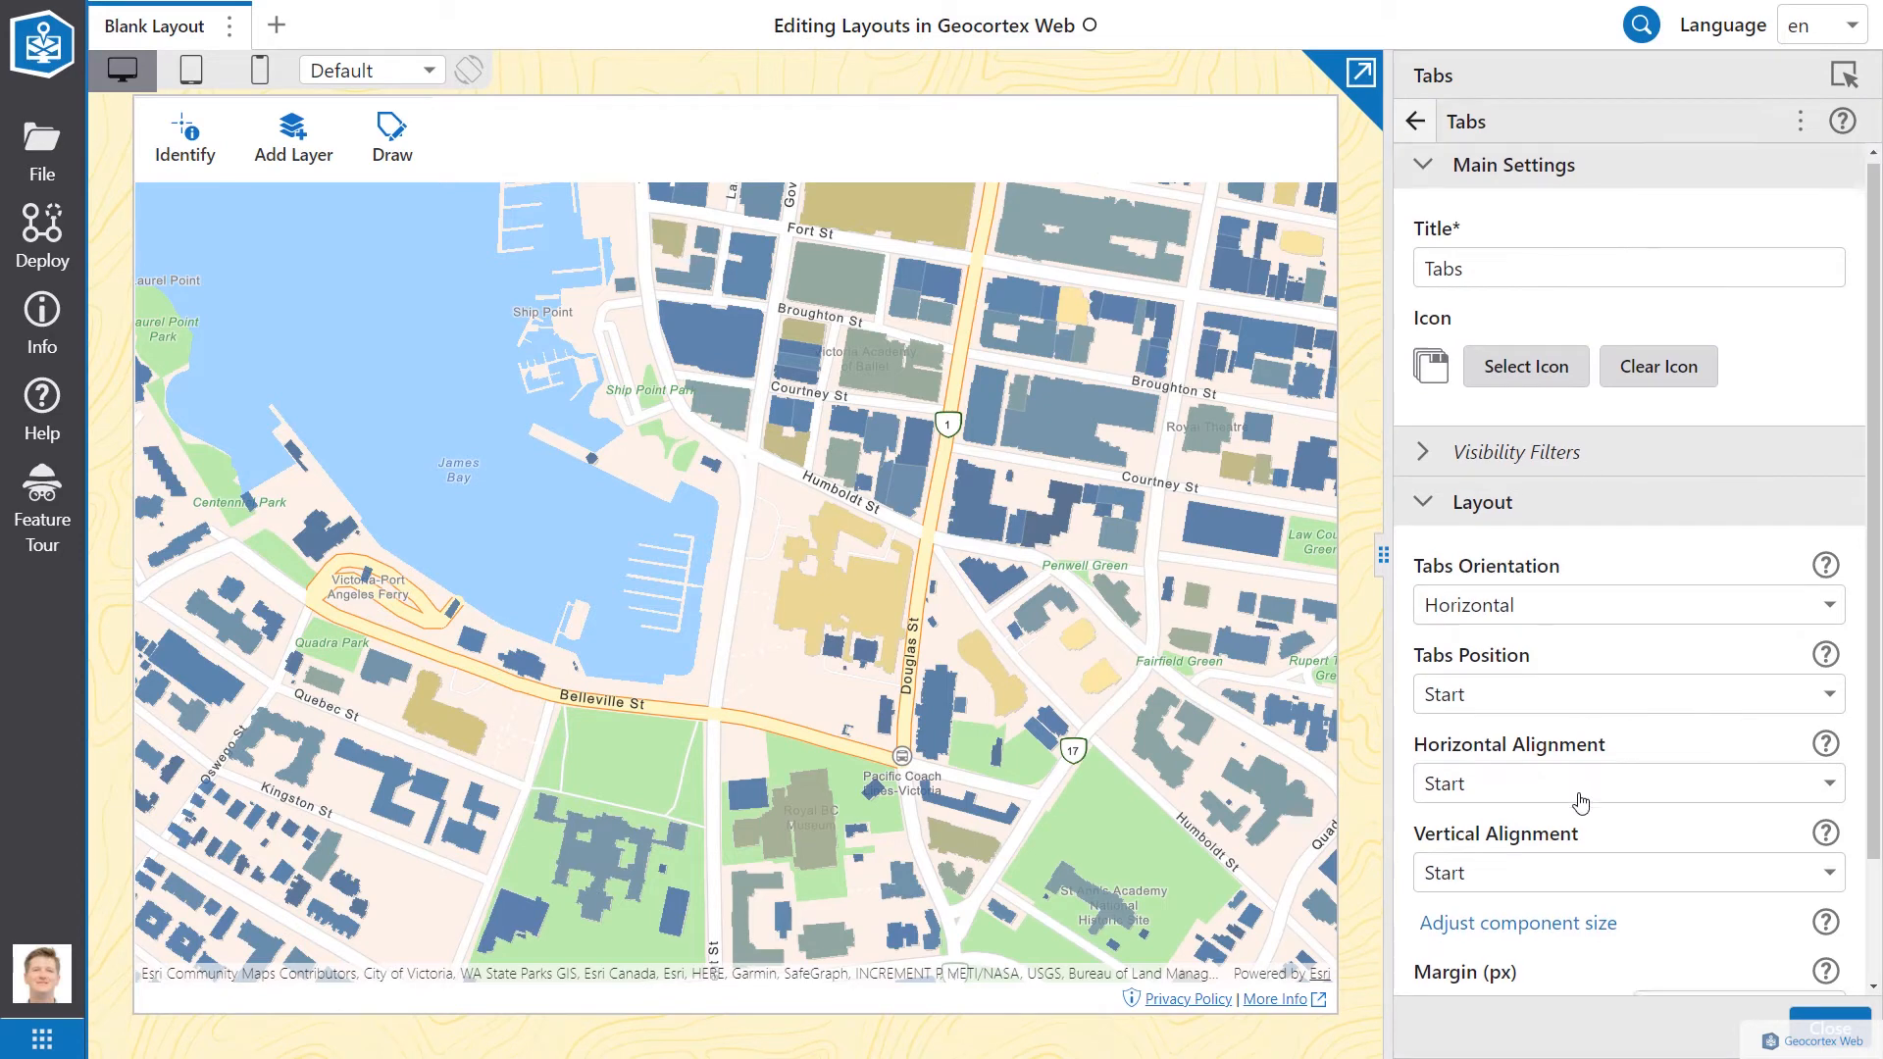
scroll(1576, 793, "down", 2)
scroll(1604, 766, "up", 2)
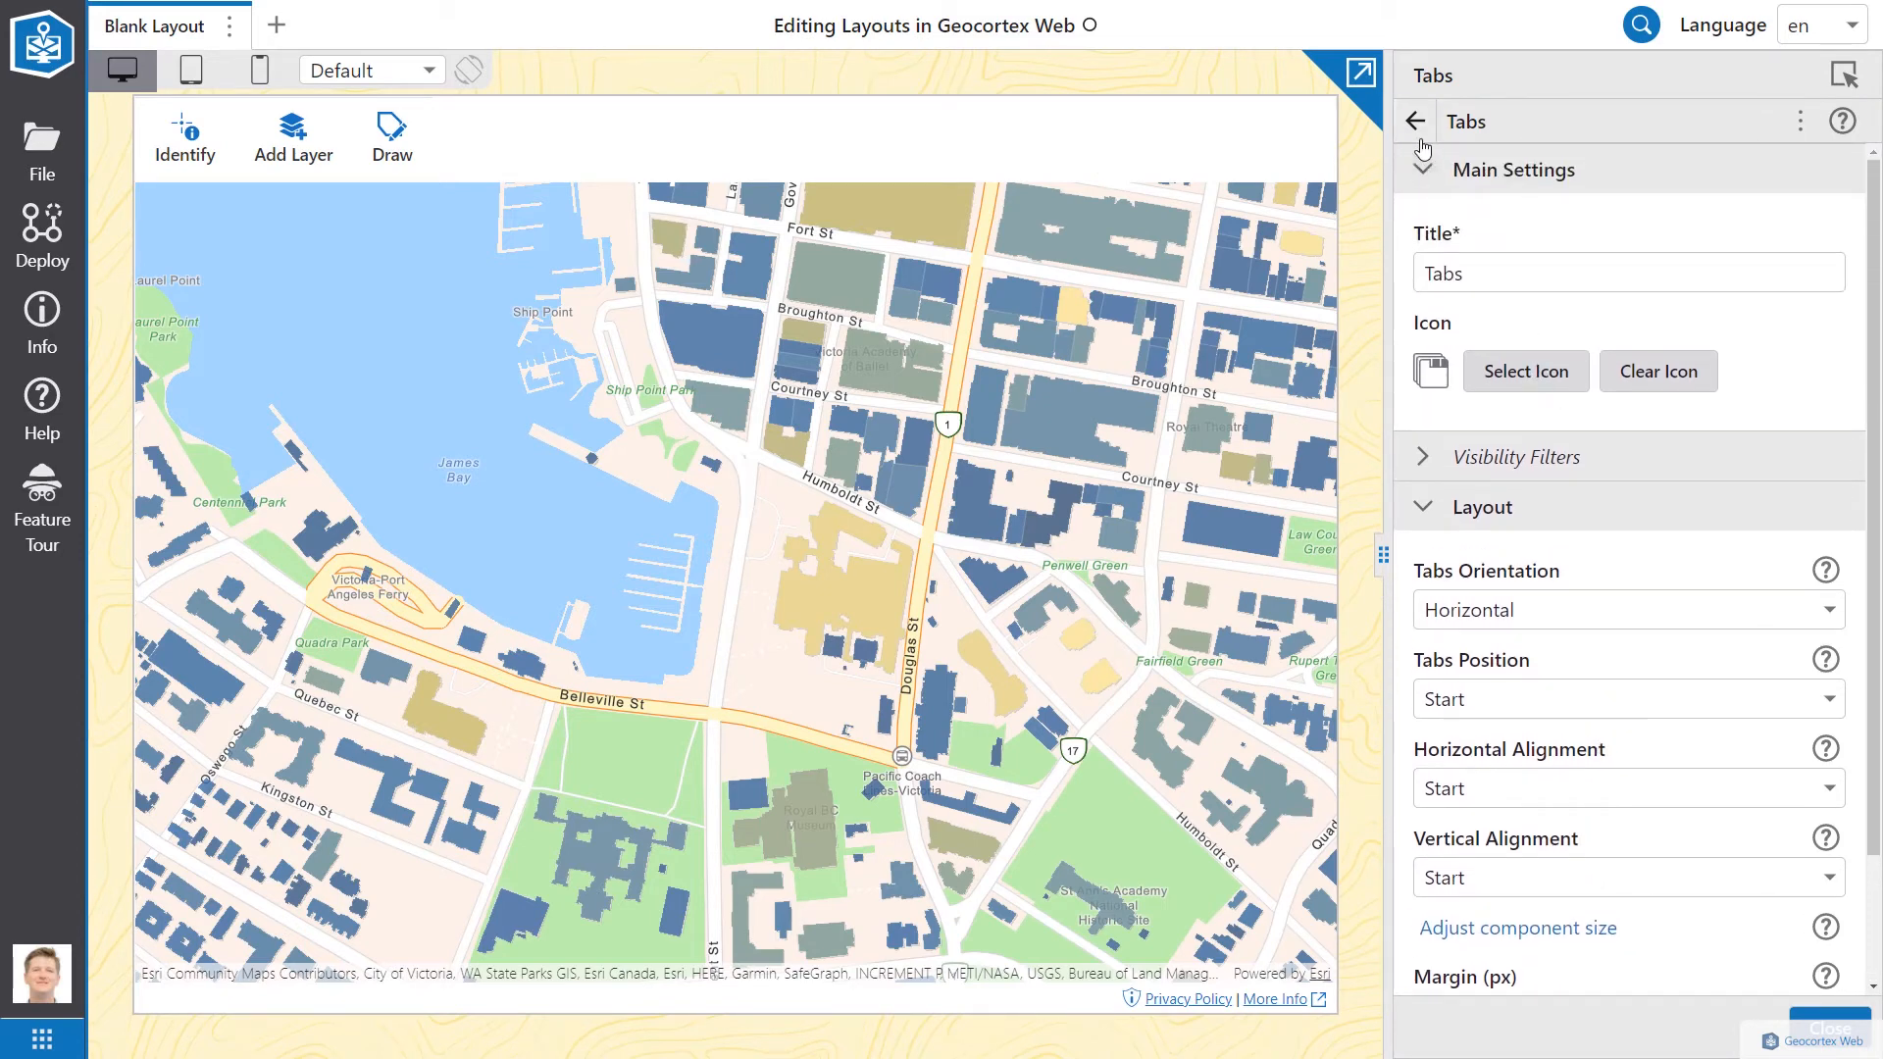
left_click(1415, 120)
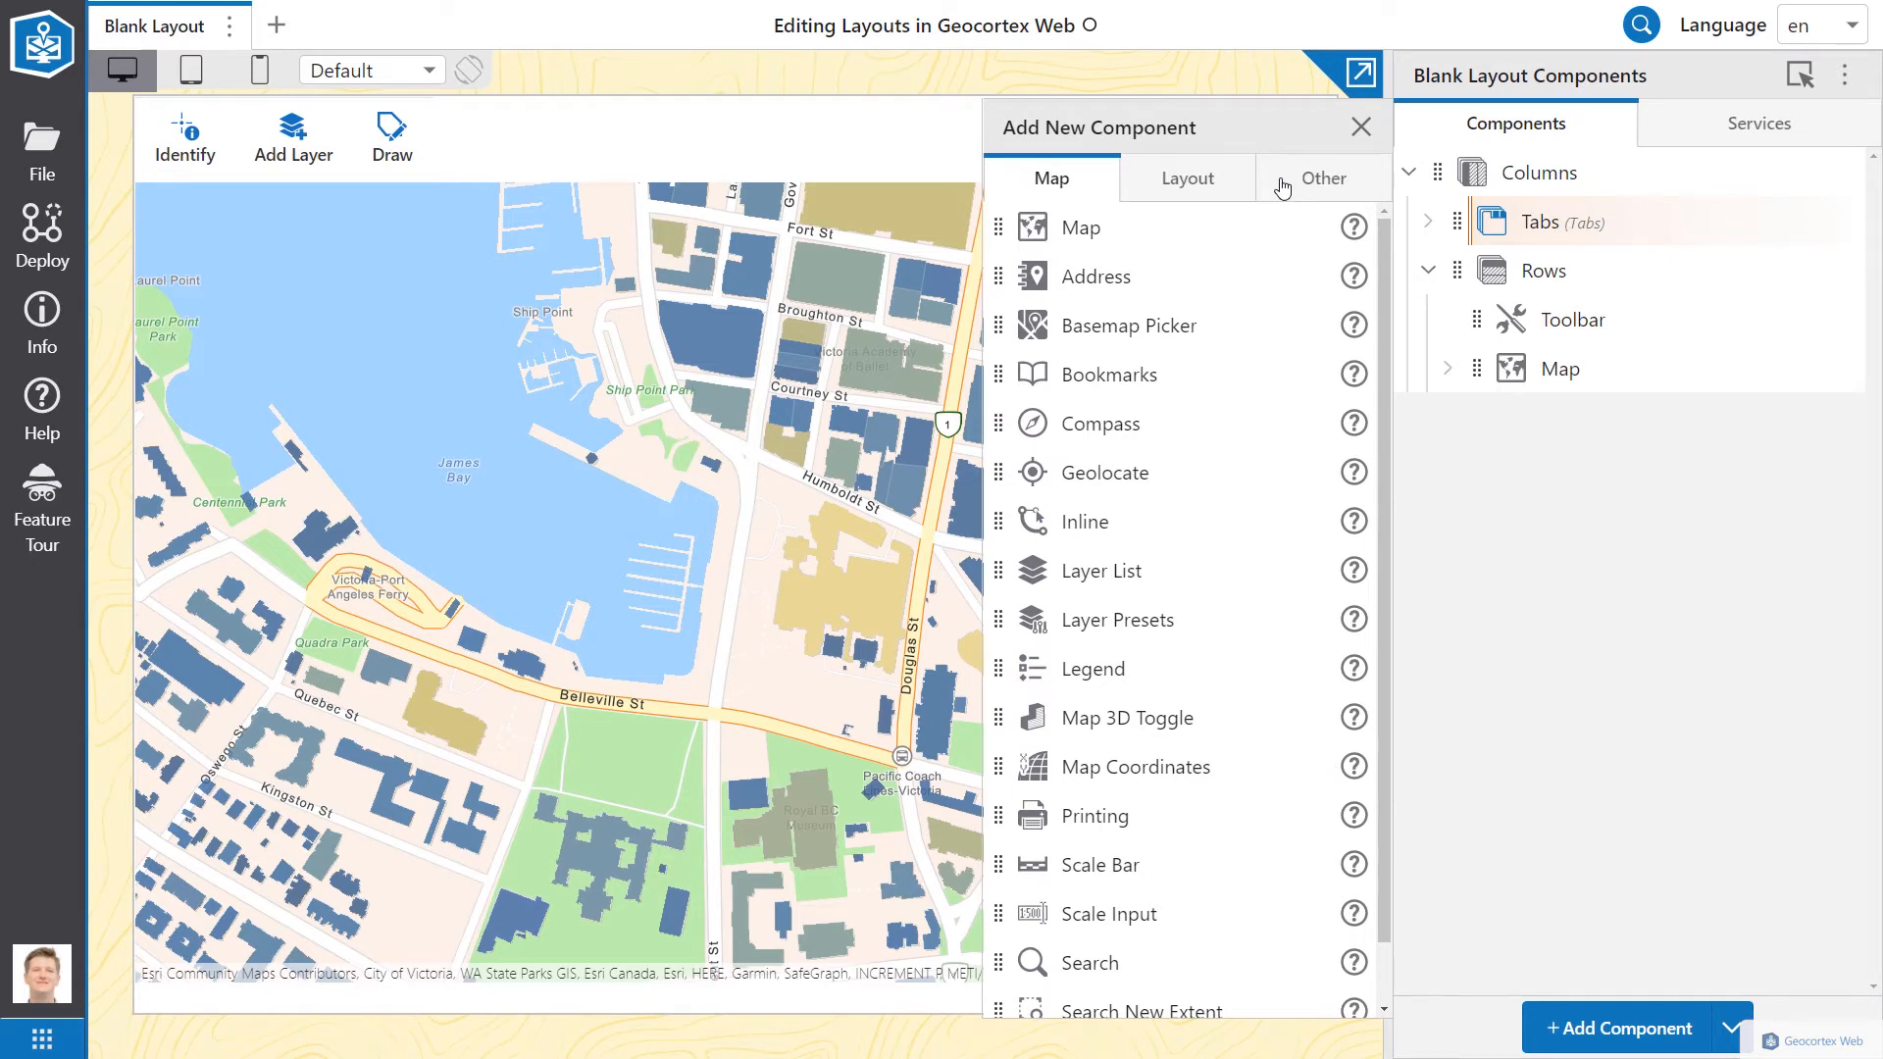
left_click(1280, 186)
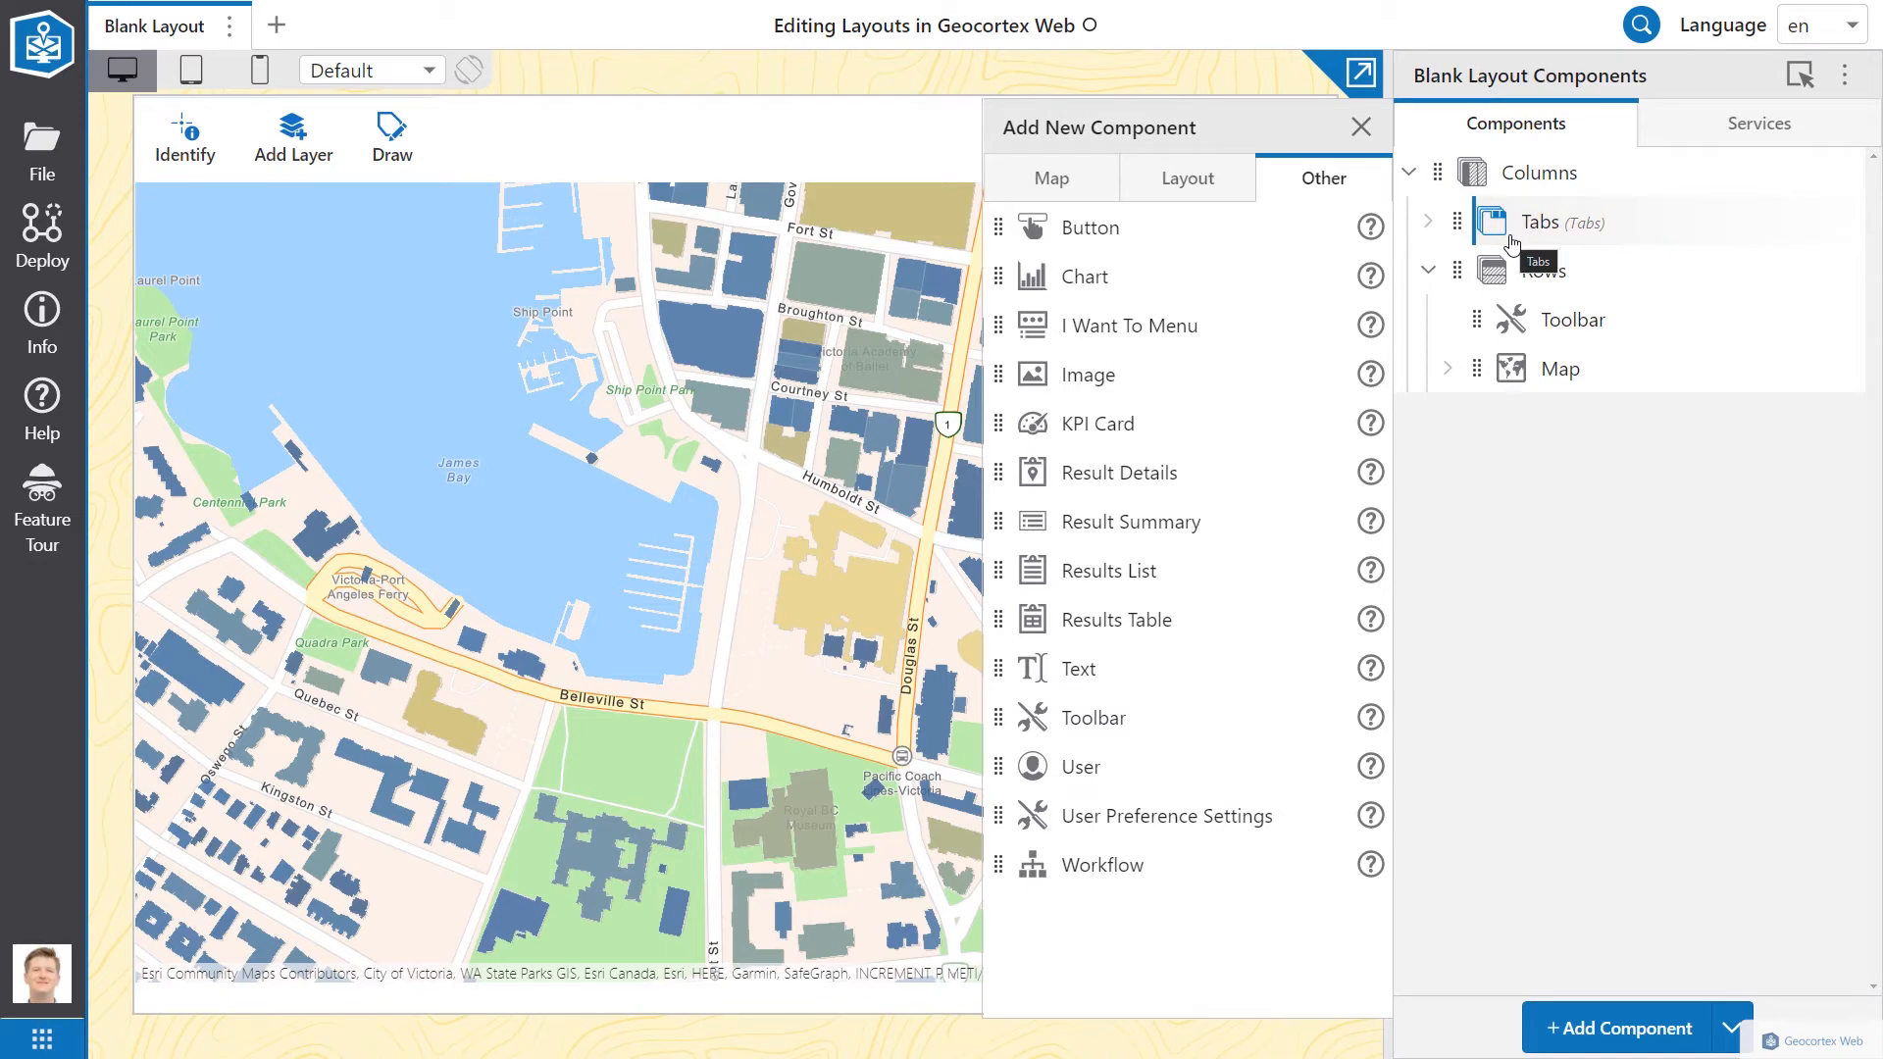
Step: Drop a Results List into the Tabs container, showing a 'No Results' tab beside the map
left_click_drag(998, 574, 1479, 231)
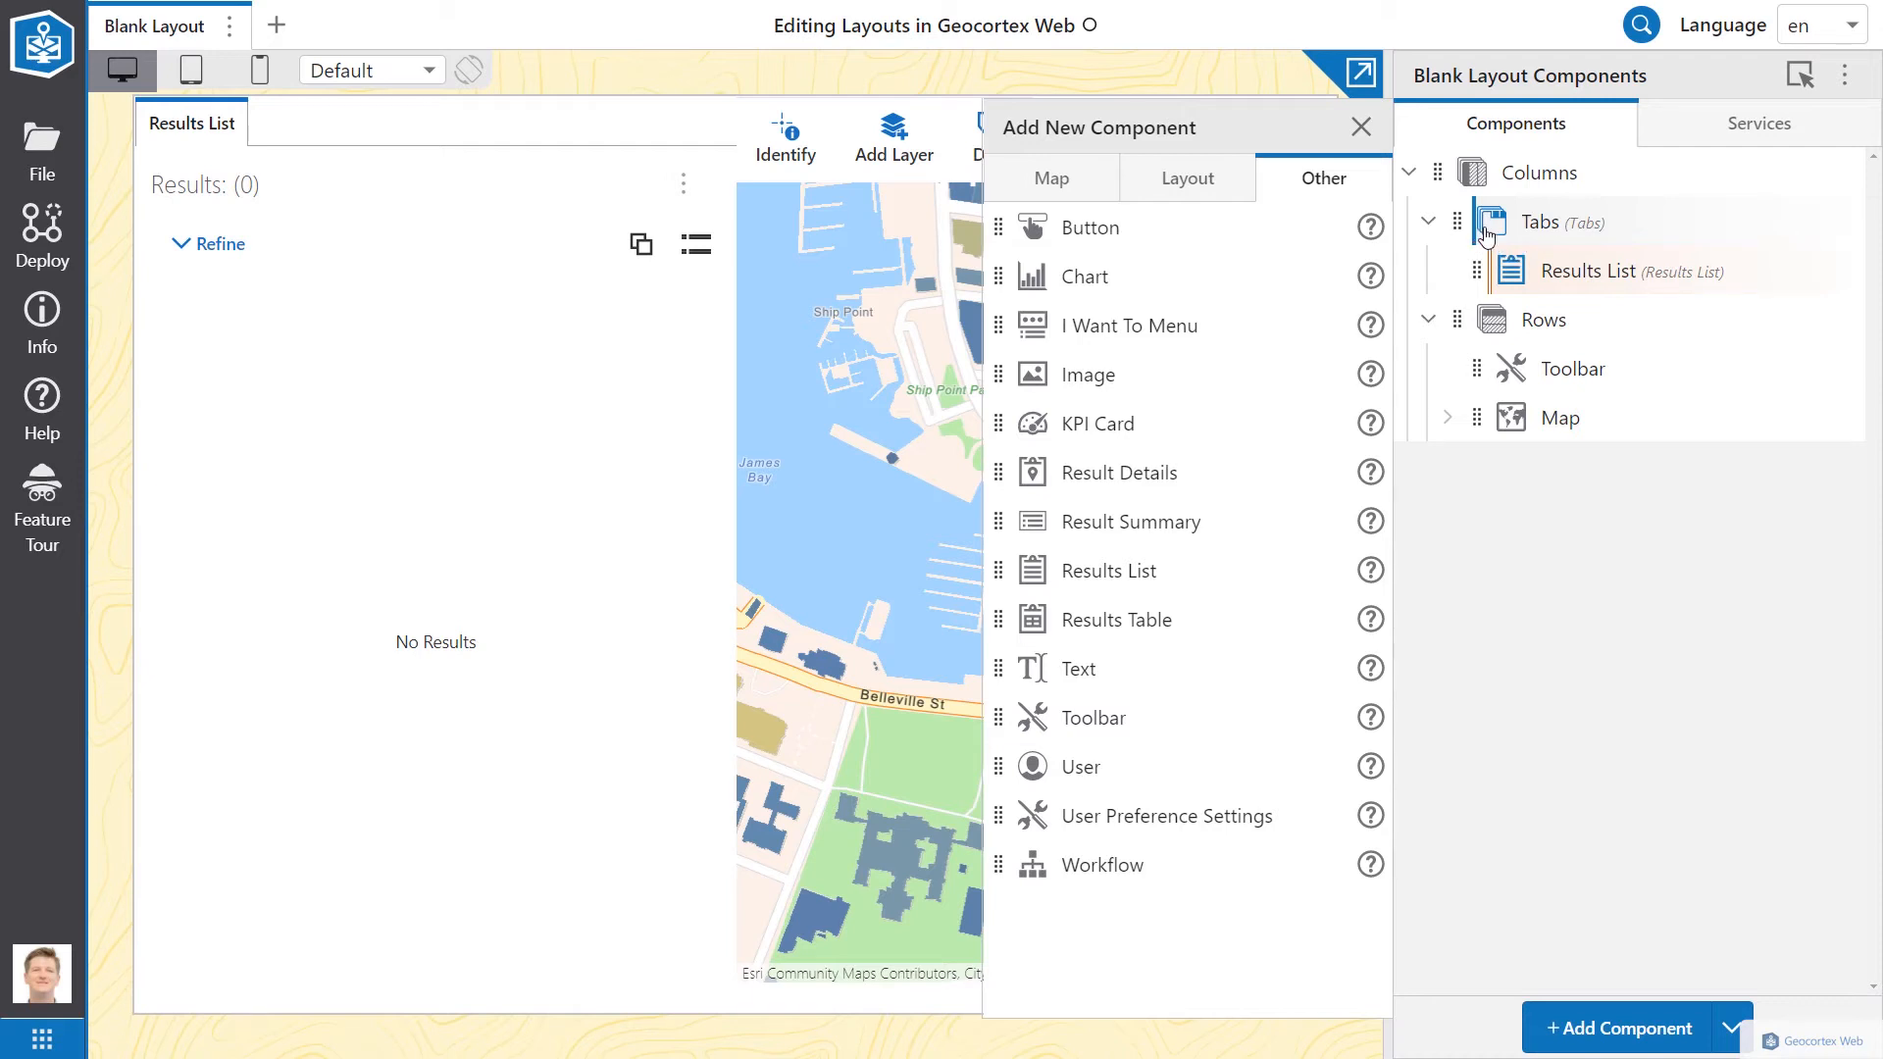
Step: Change the Tabs width in Columns' nested sizing from 50 to 25
left_click(1532, 176)
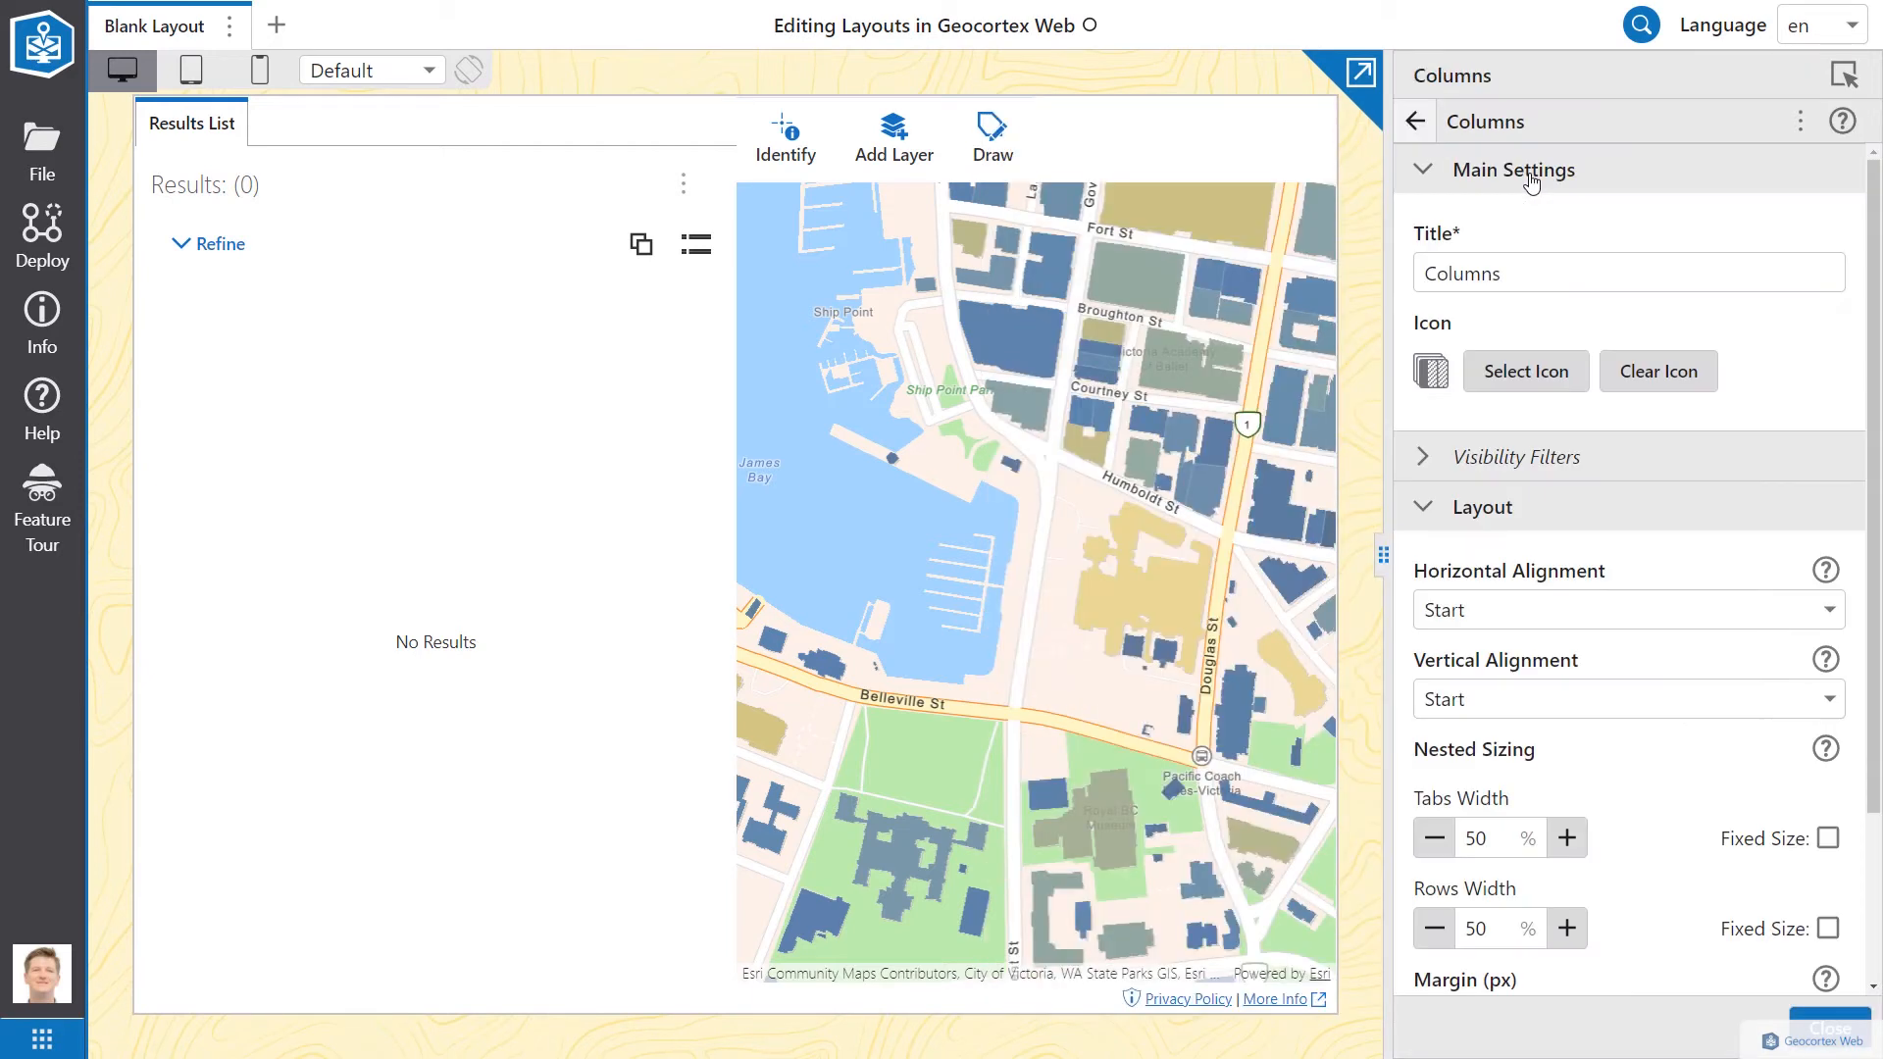
scroll(1486, 831, "down", 2)
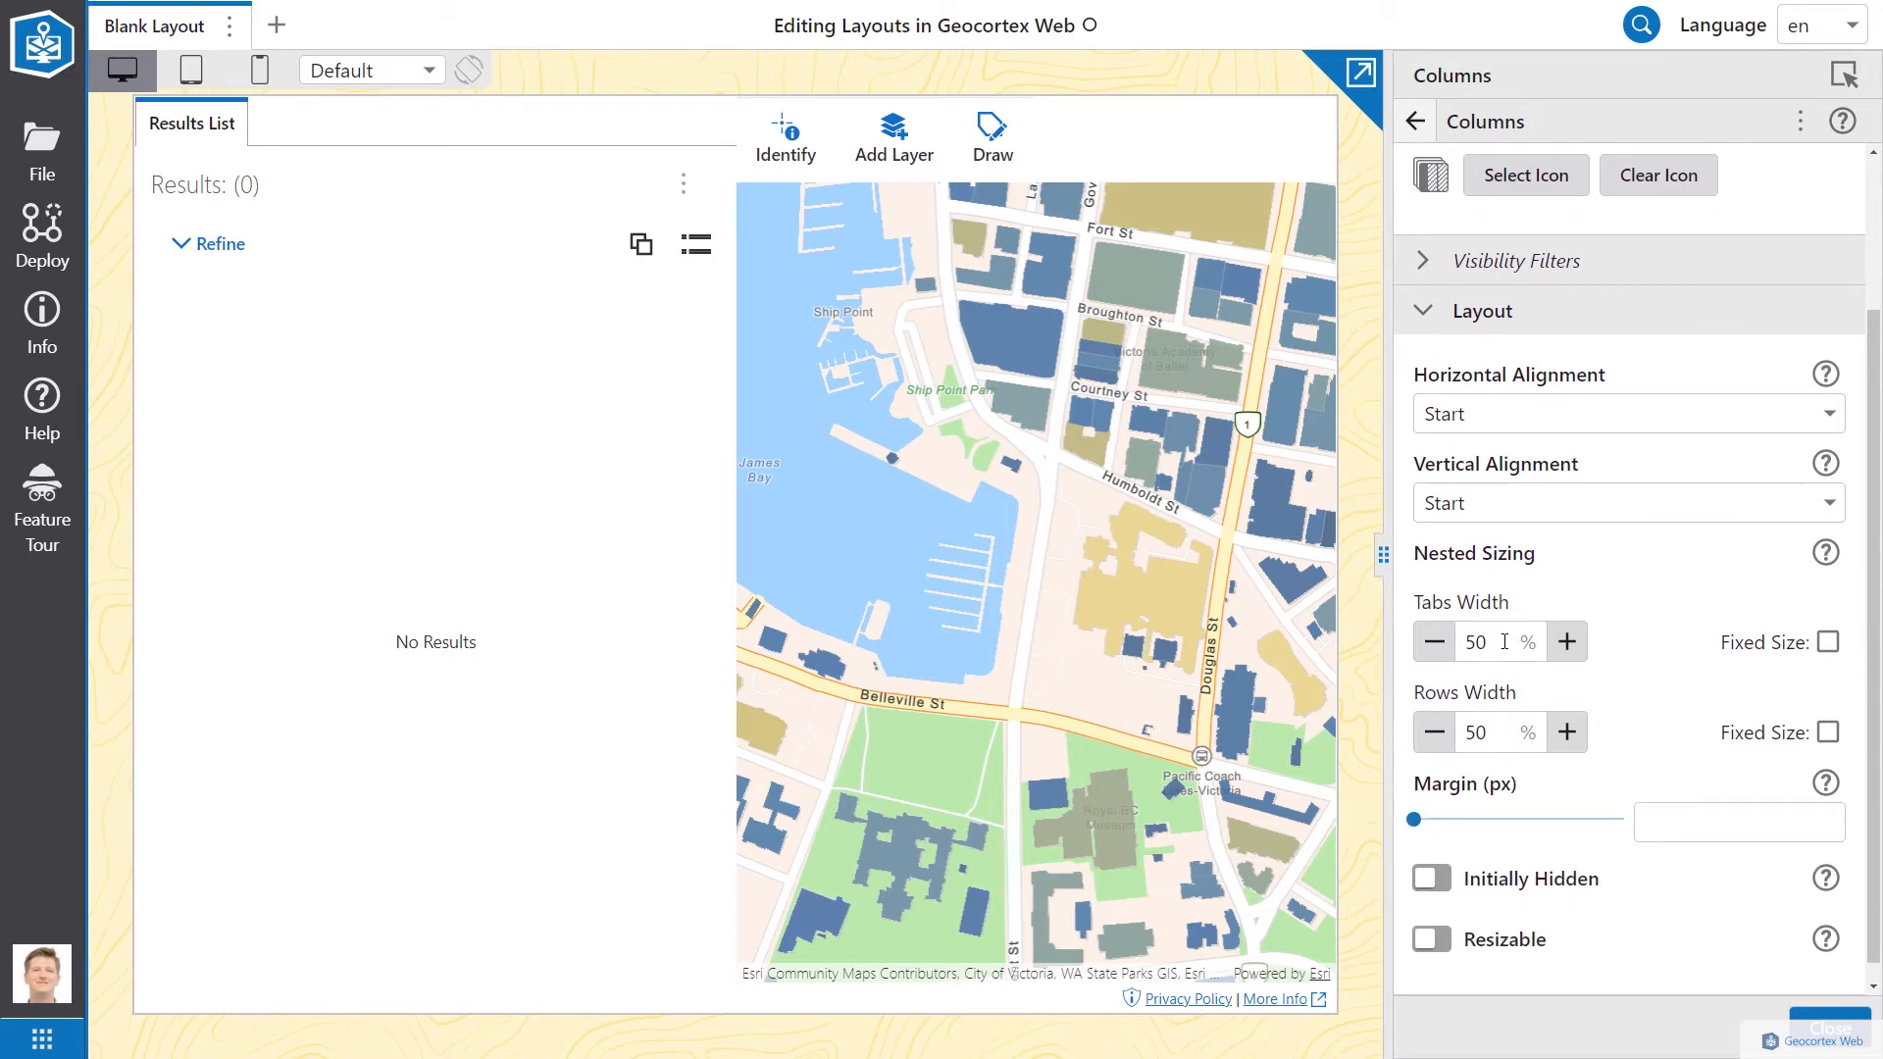
double_click(1504, 641)
type("2")
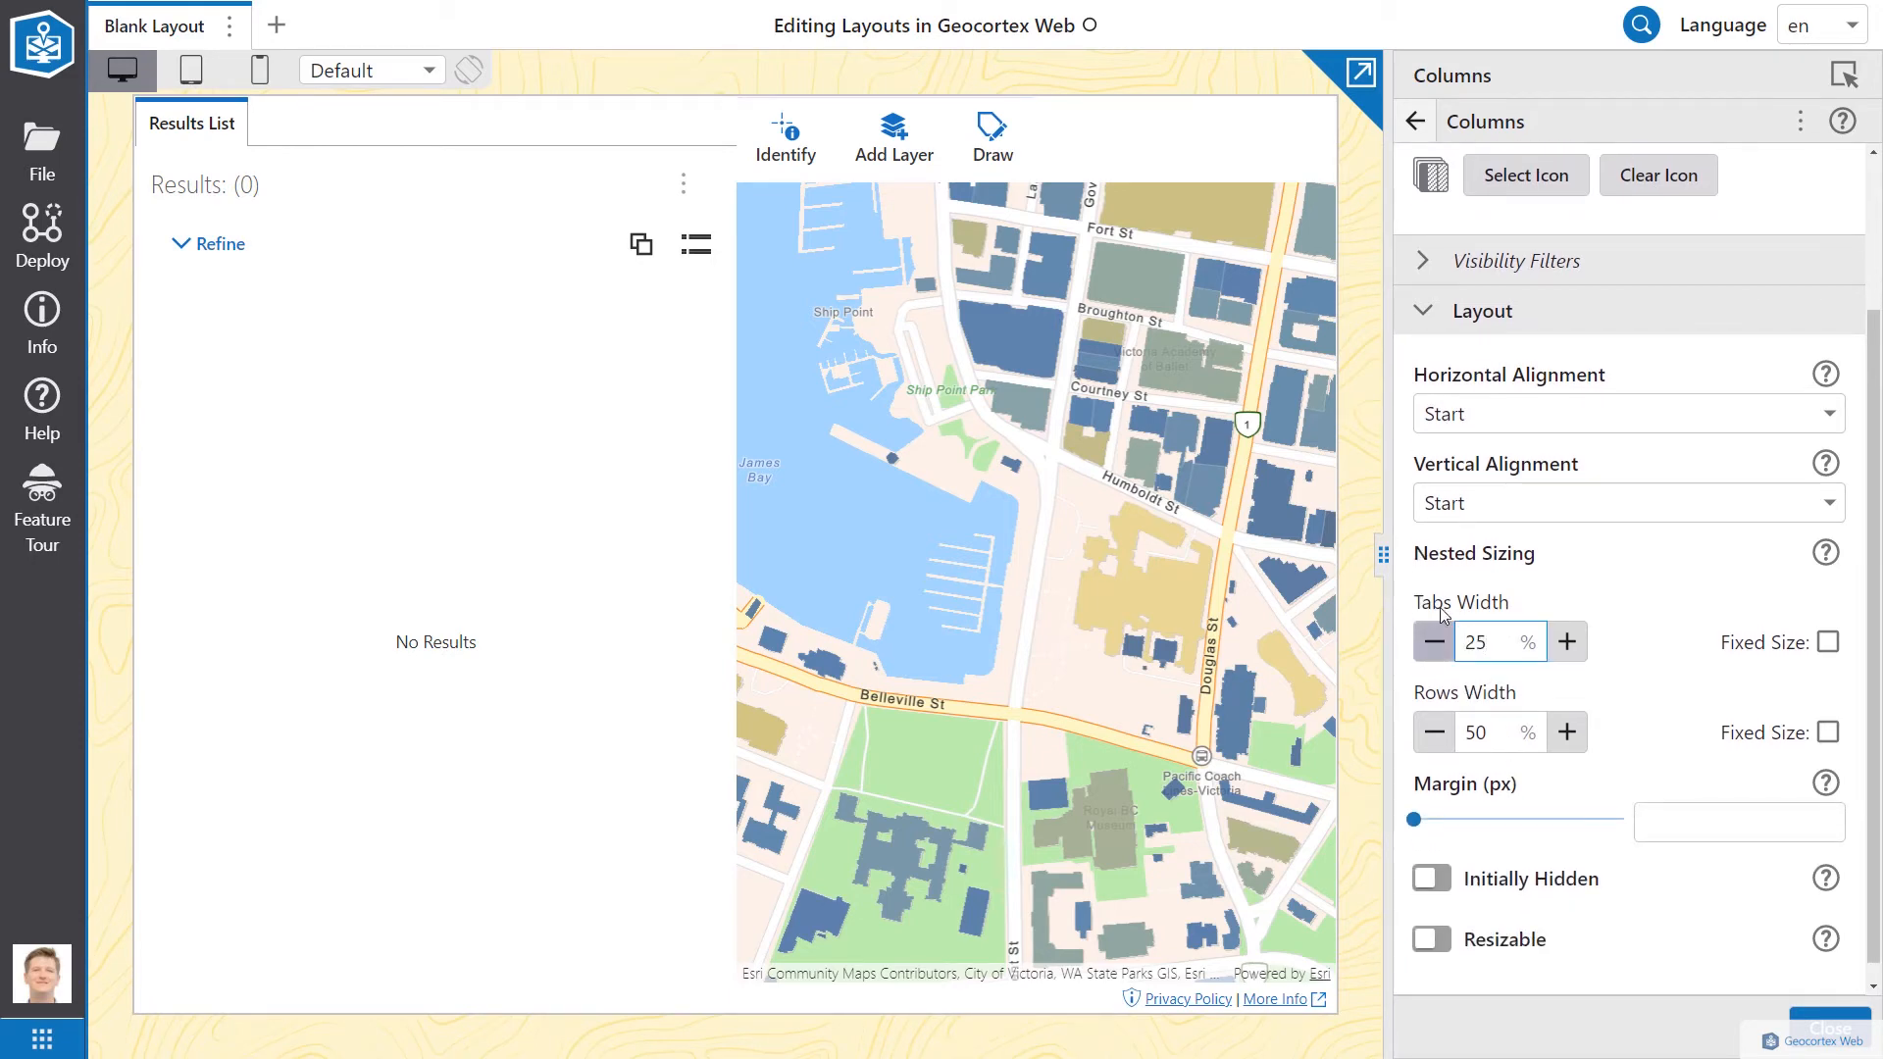
left_click(1443, 606)
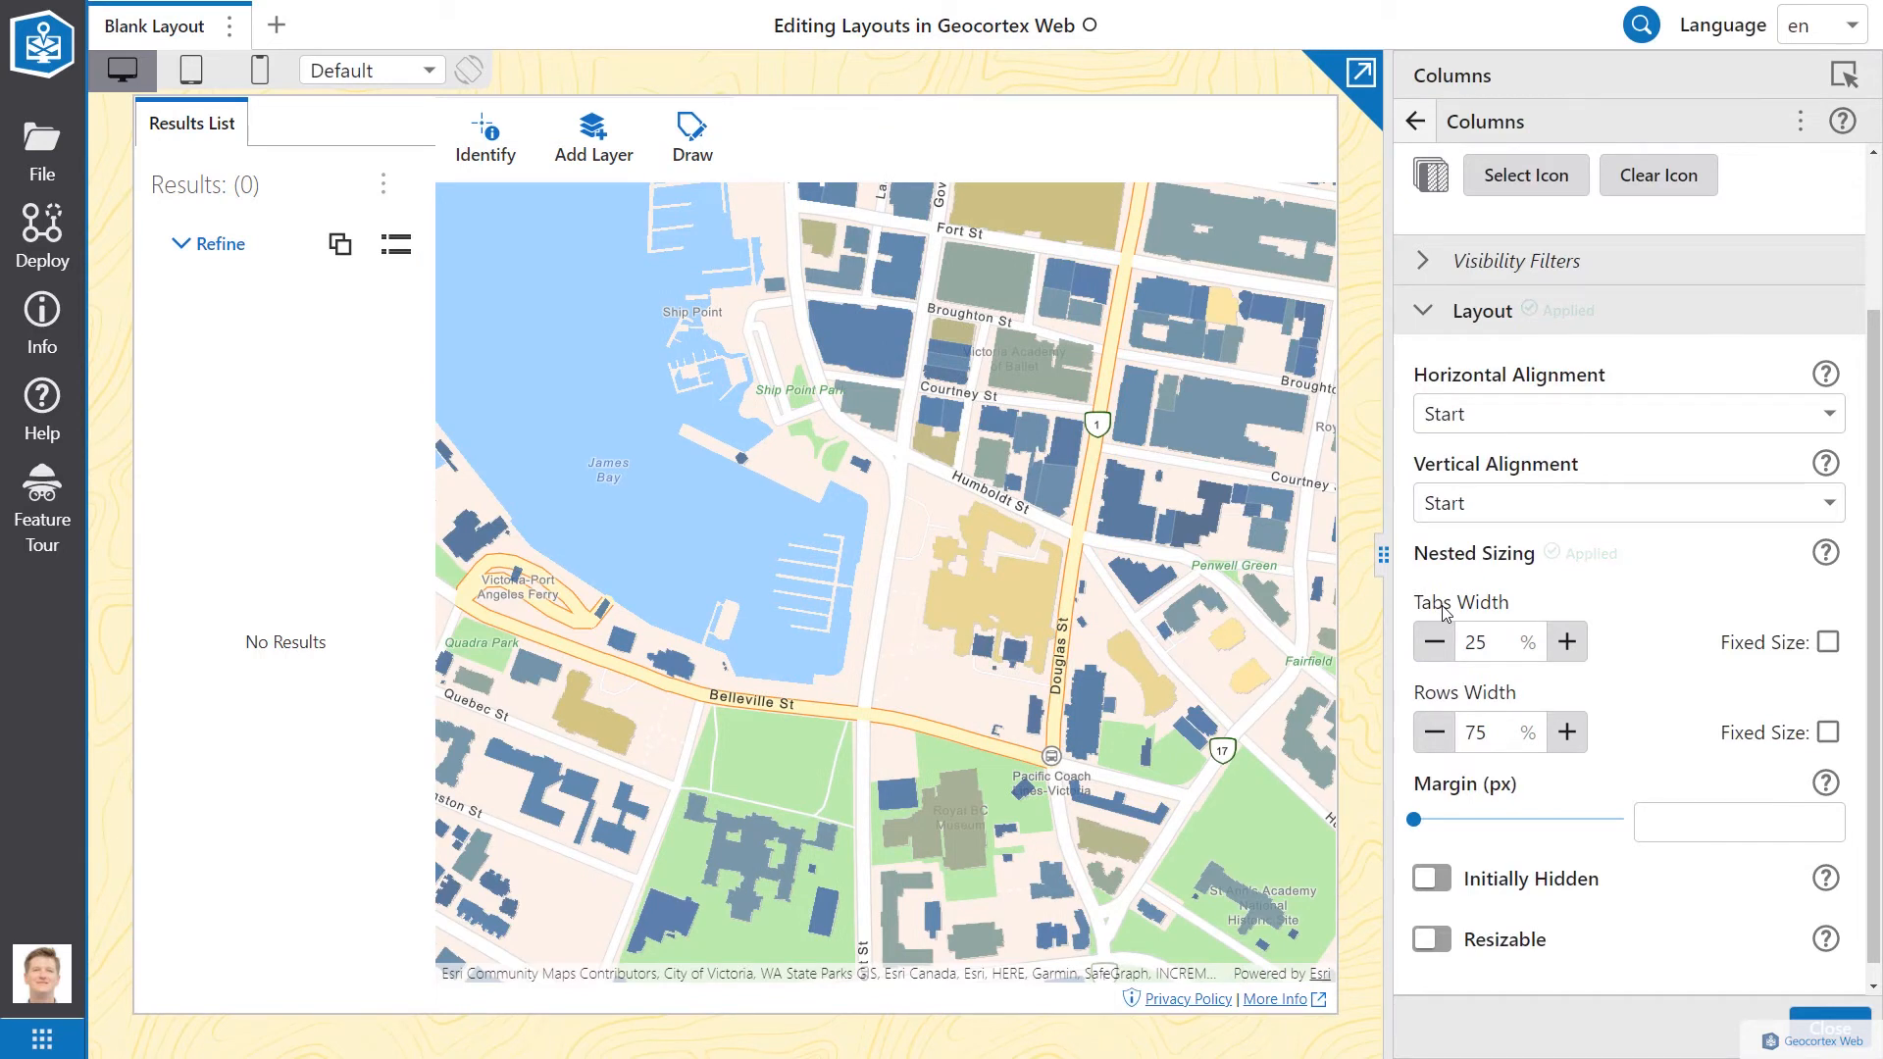
left_click(479, 137)
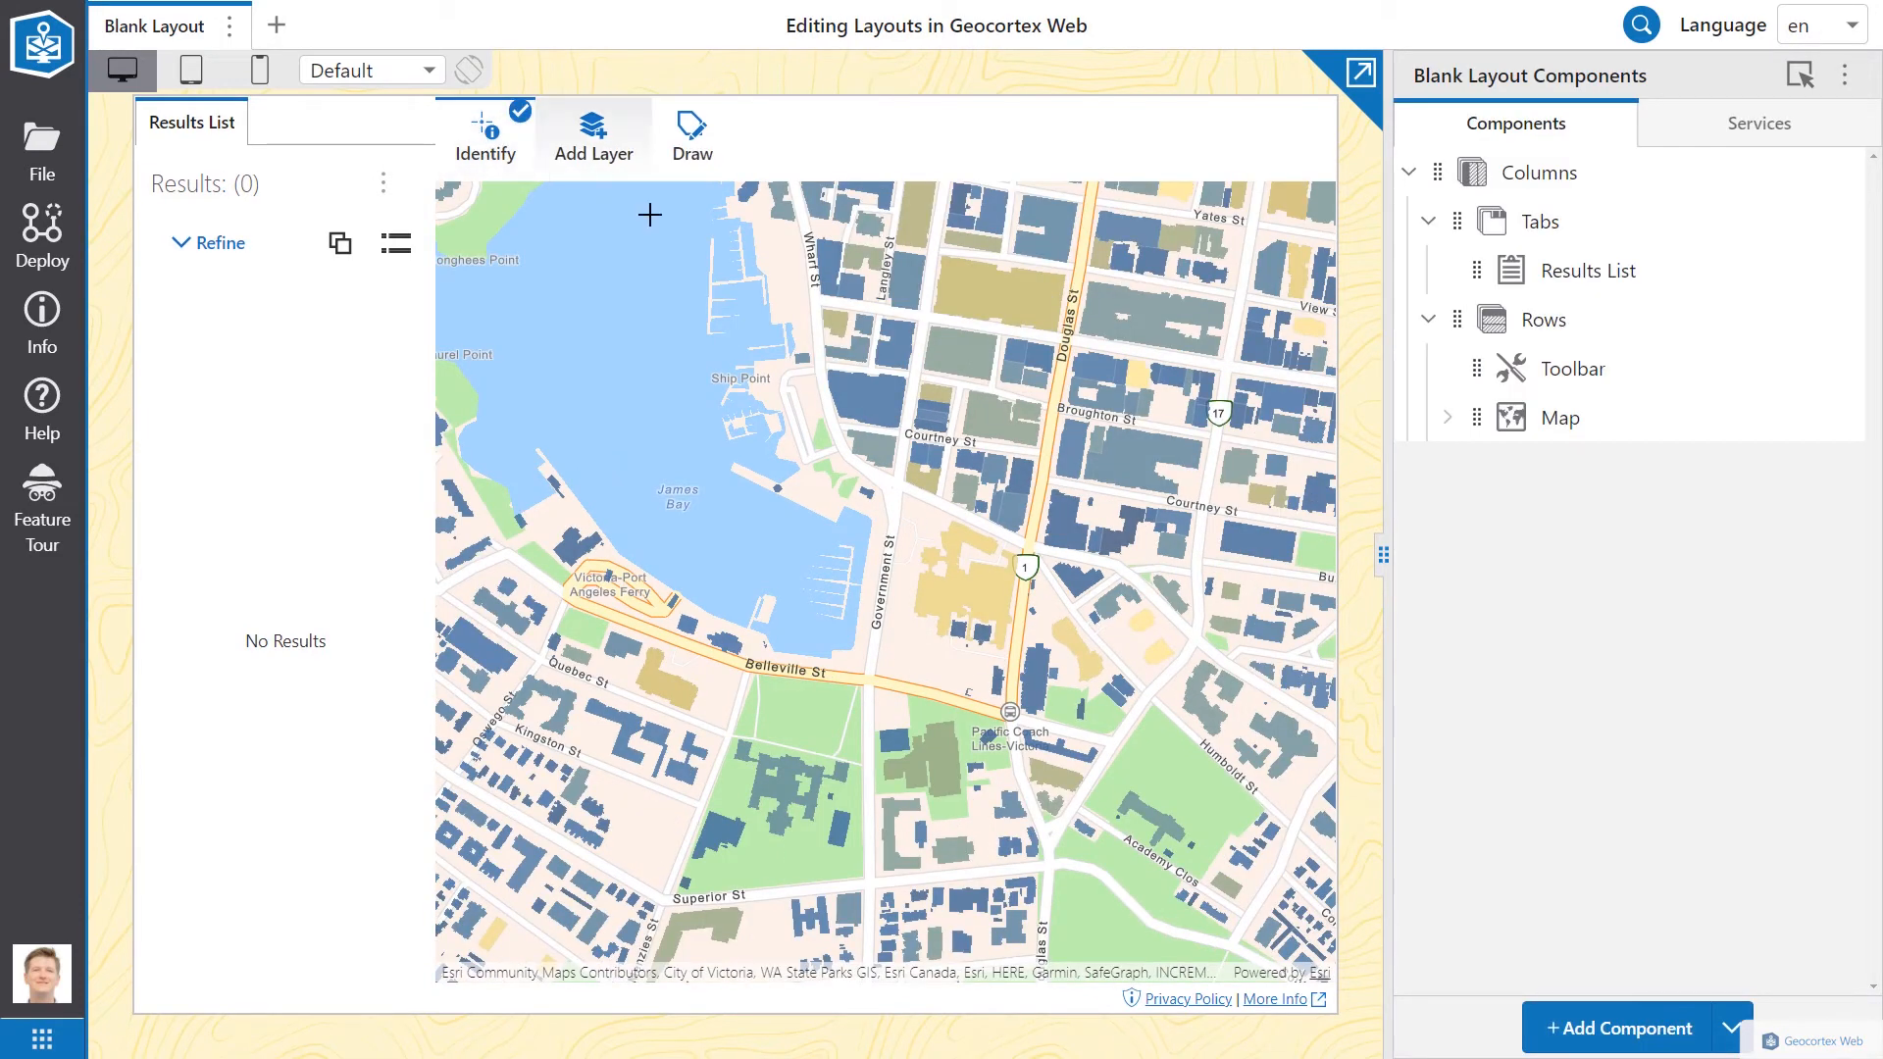
Step: Identify buildings within a map rectangle and add a Result Details component into Tabs
left_click_drag(800, 324, 1034, 503)
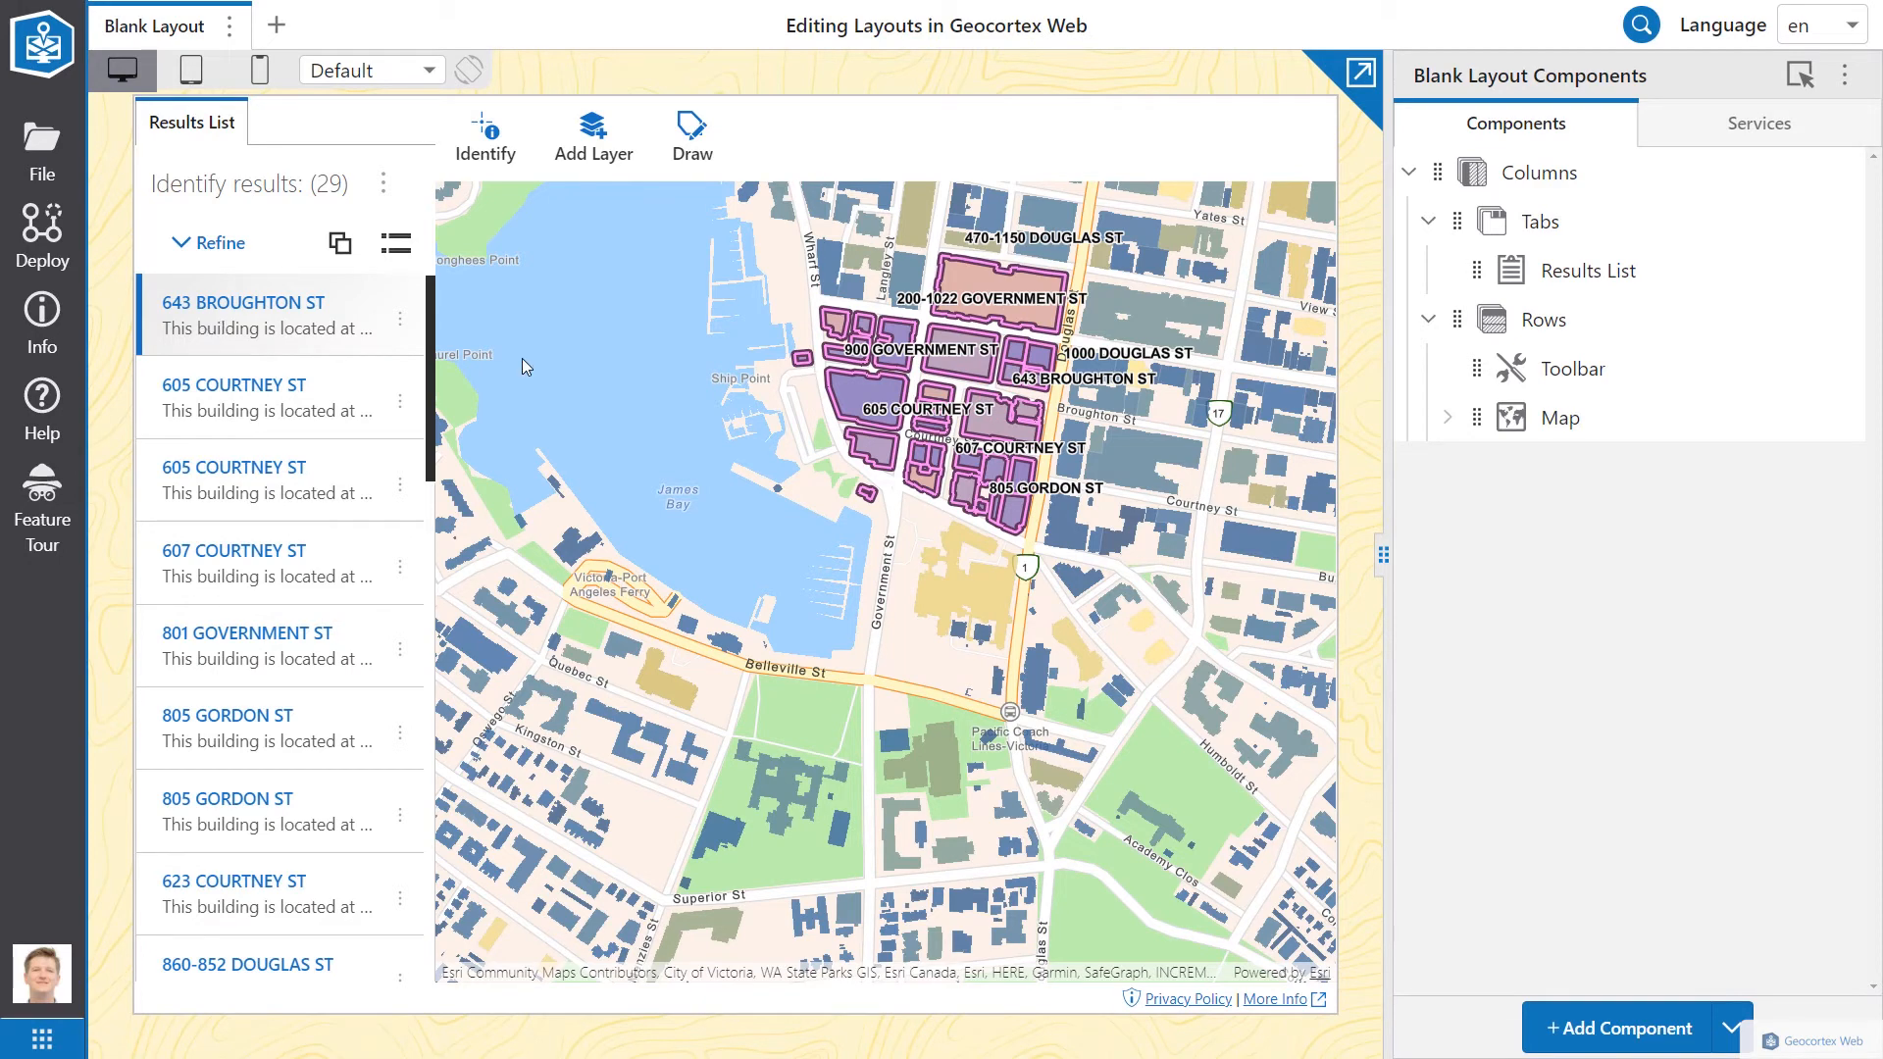
left_click(1667, 1025)
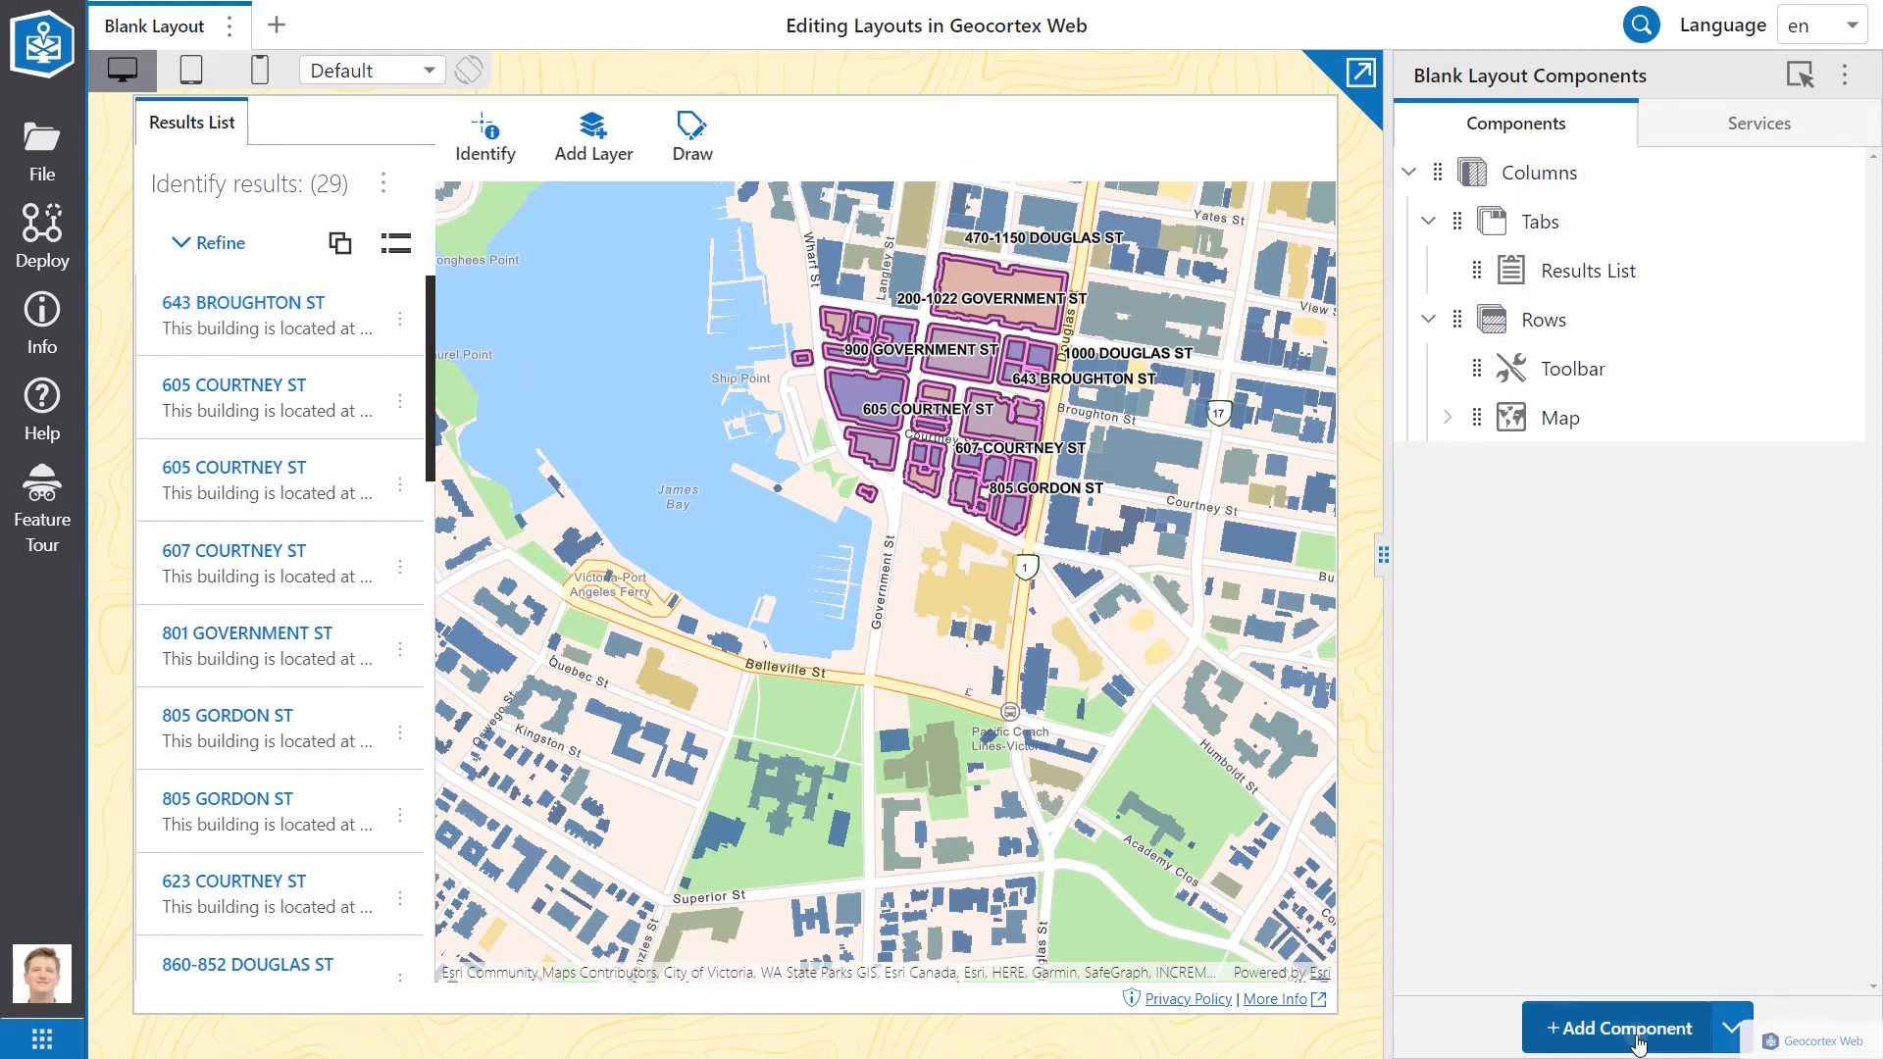
left_click(1303, 193)
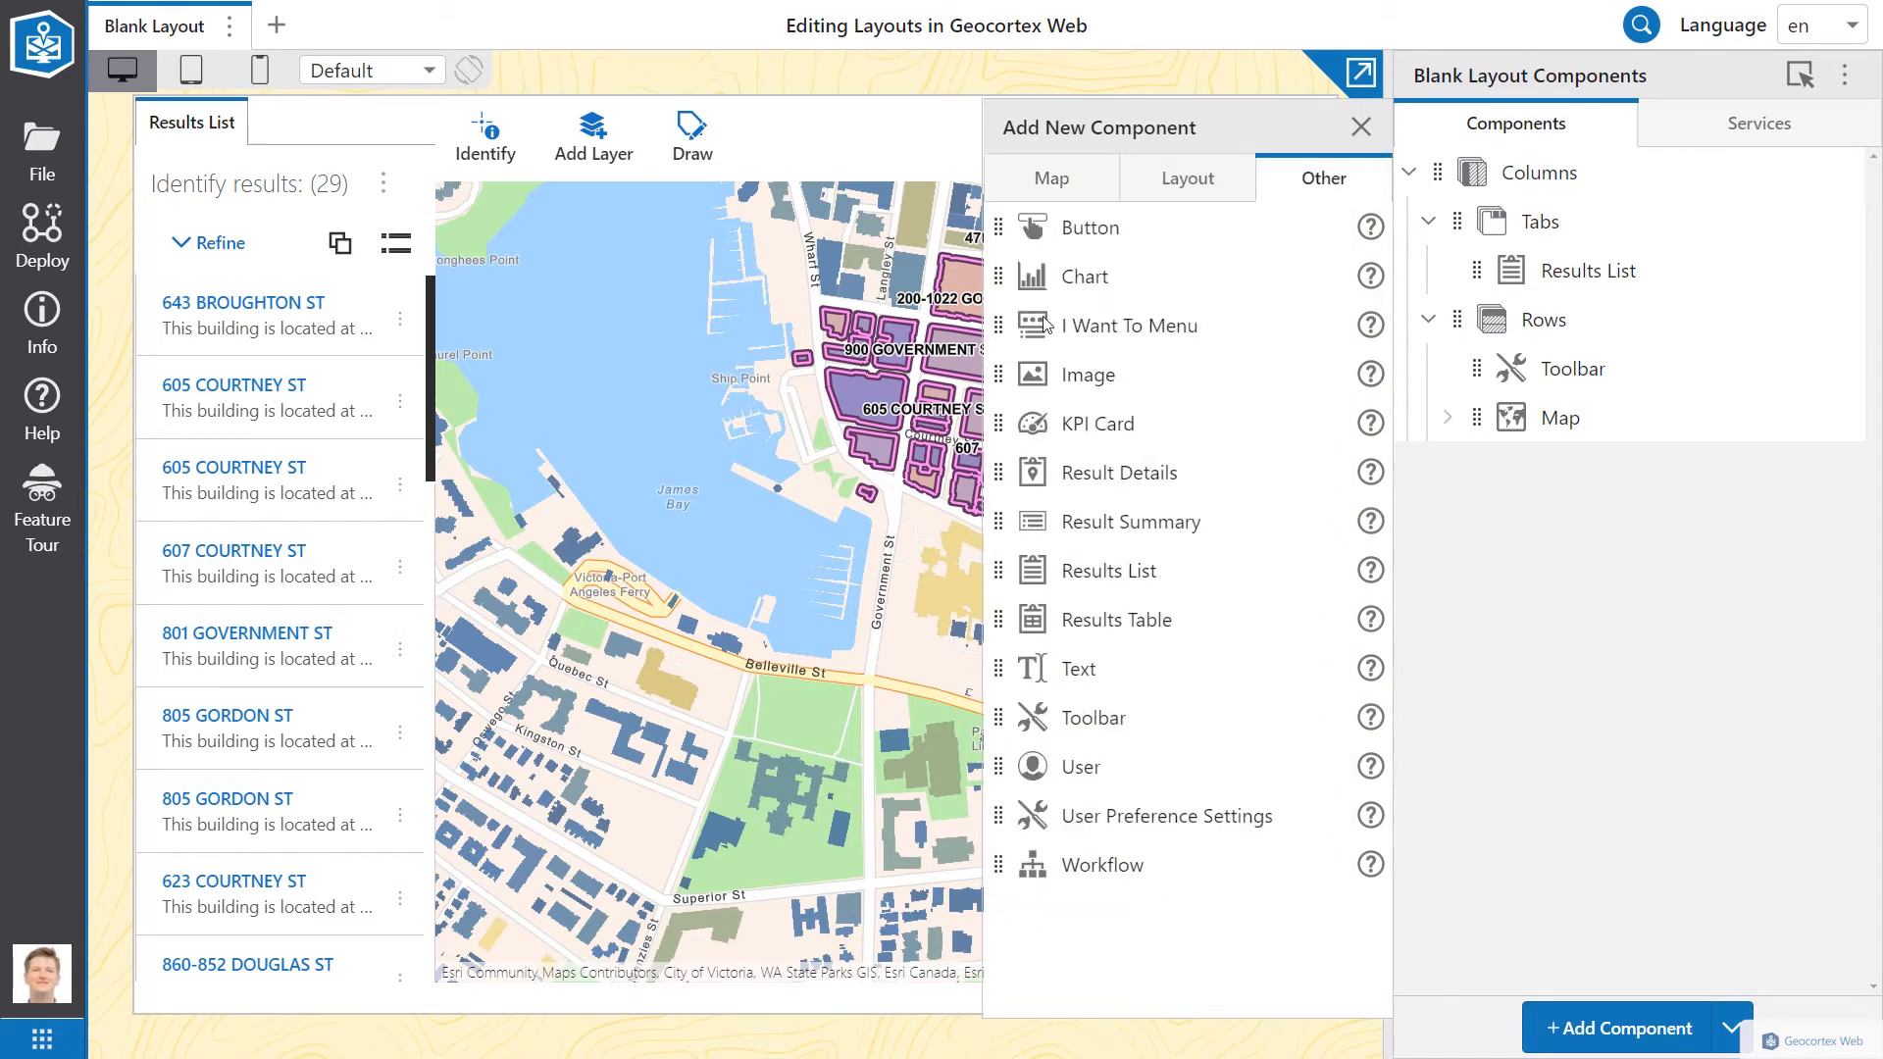
left_click_drag(1003, 471, 1472, 268)
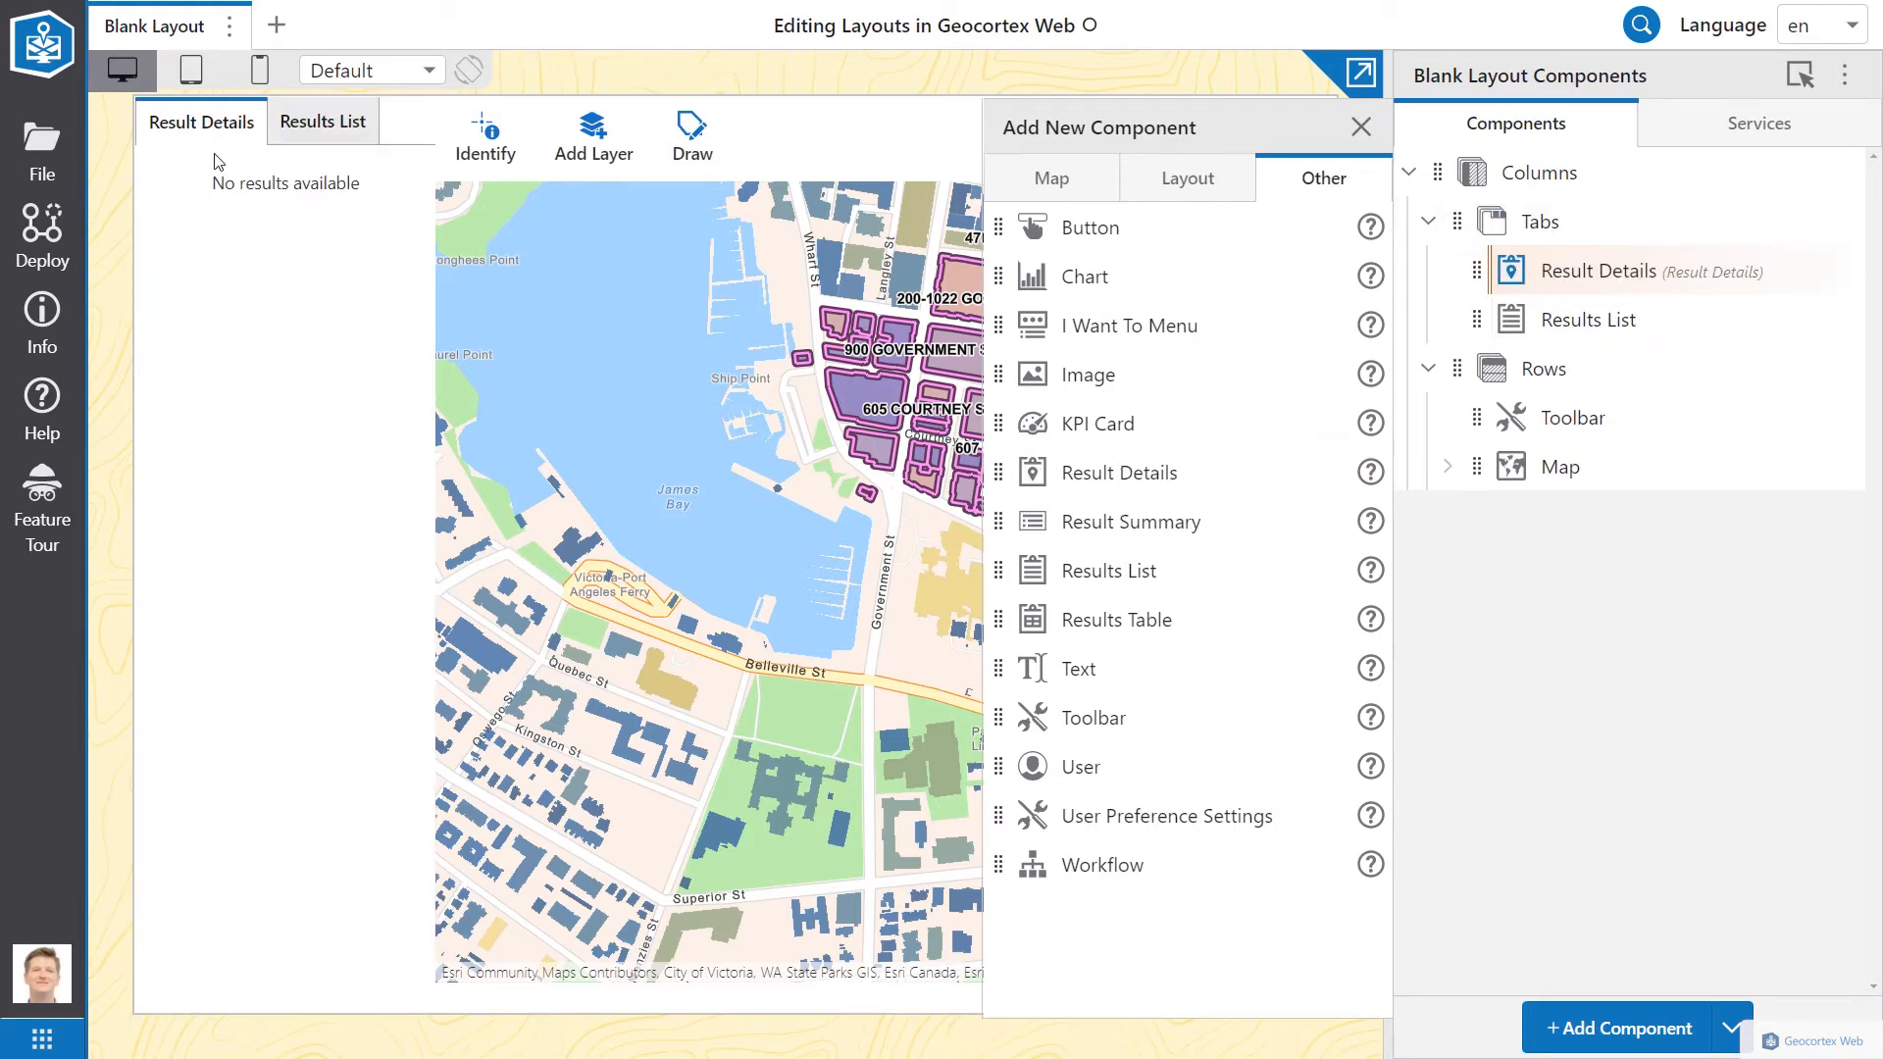
left_click(316, 124)
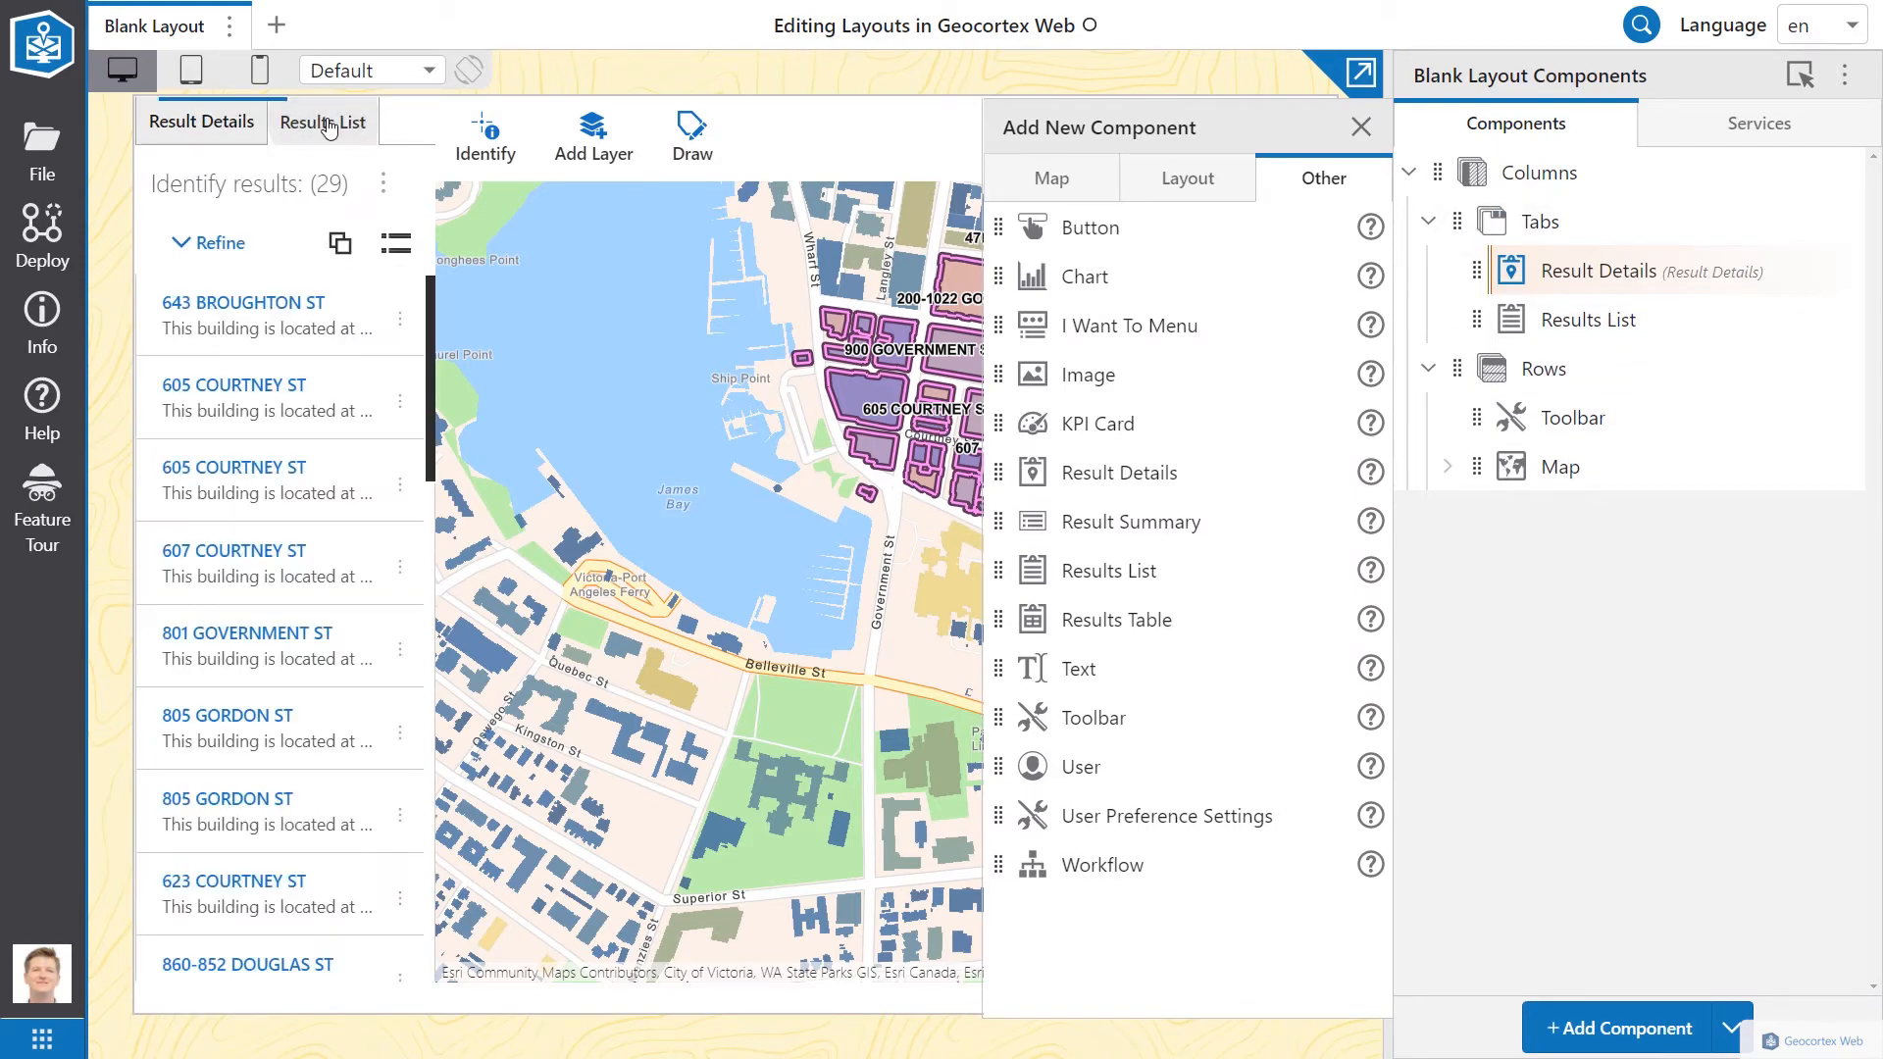
left_click(196, 306)
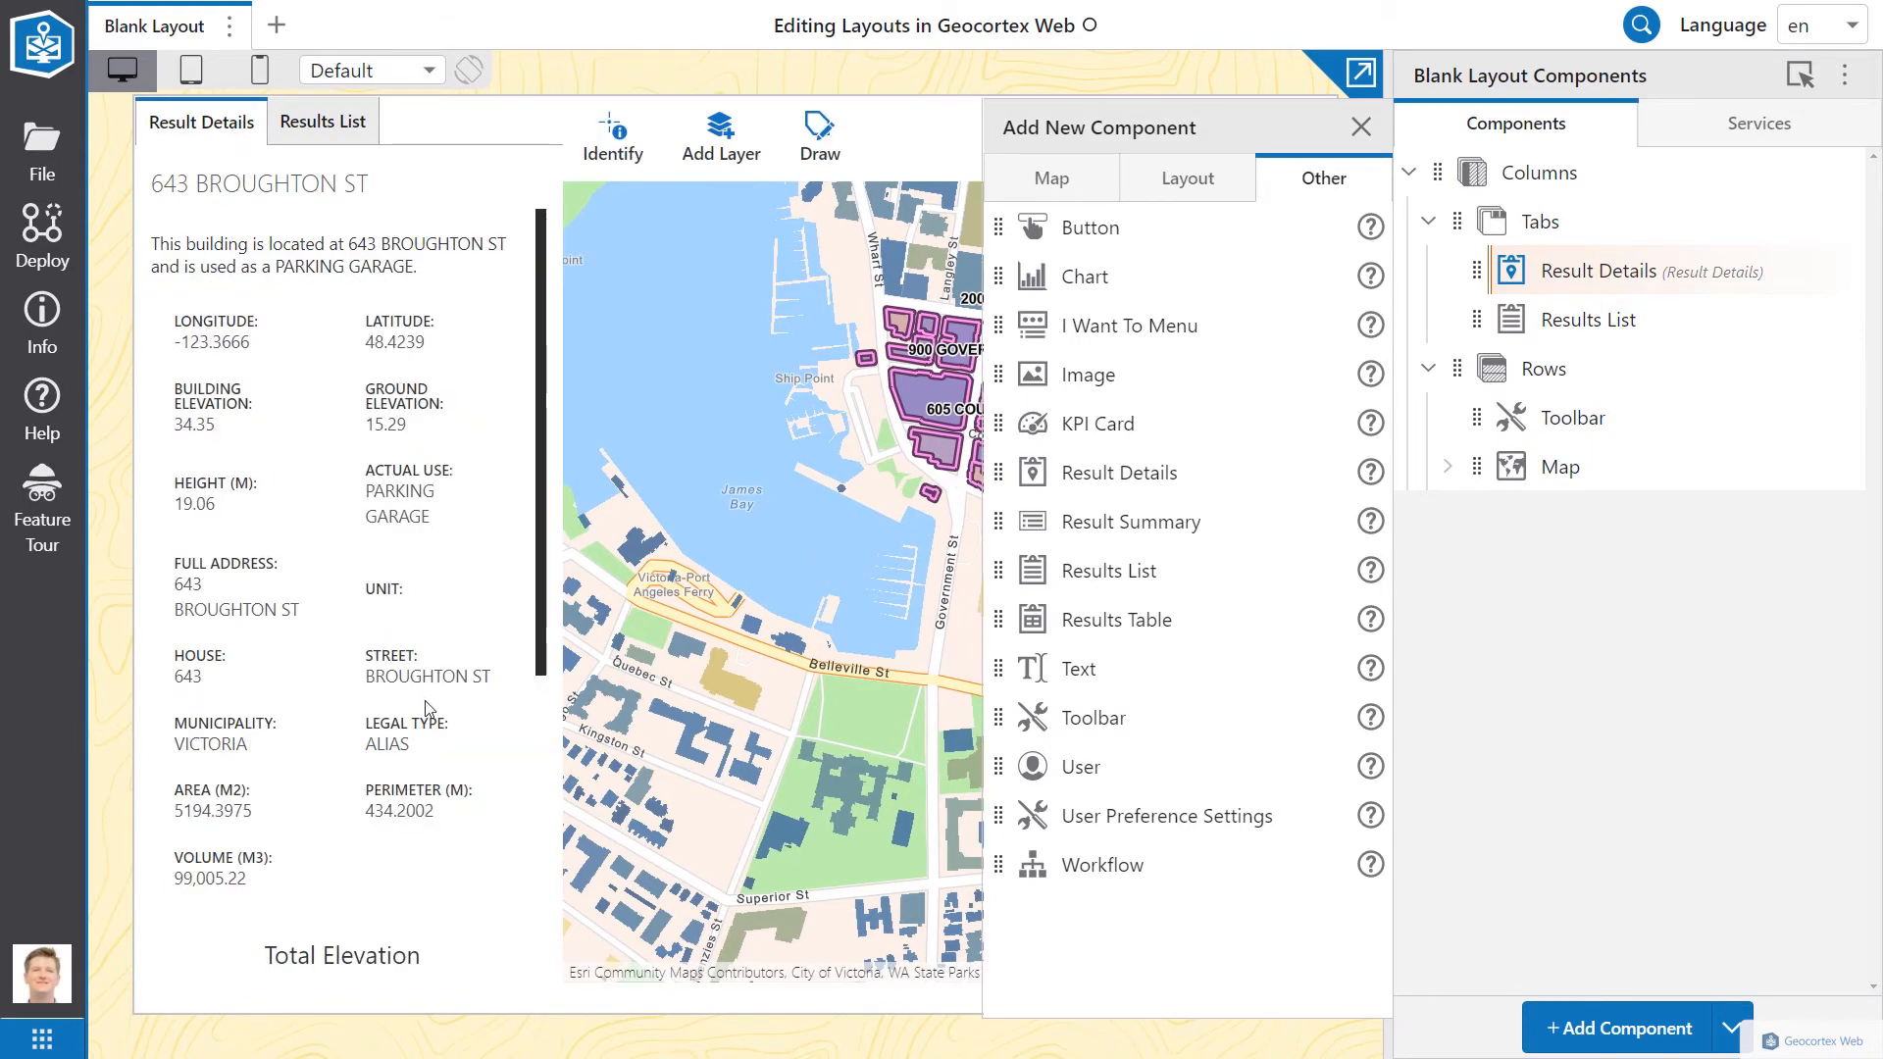
scroll(428, 706, "down", 5)
scroll(428, 706, "up", 5)
Step: Add a Panel inside the Tabs container and move Result Details into it
left_click(1190, 186)
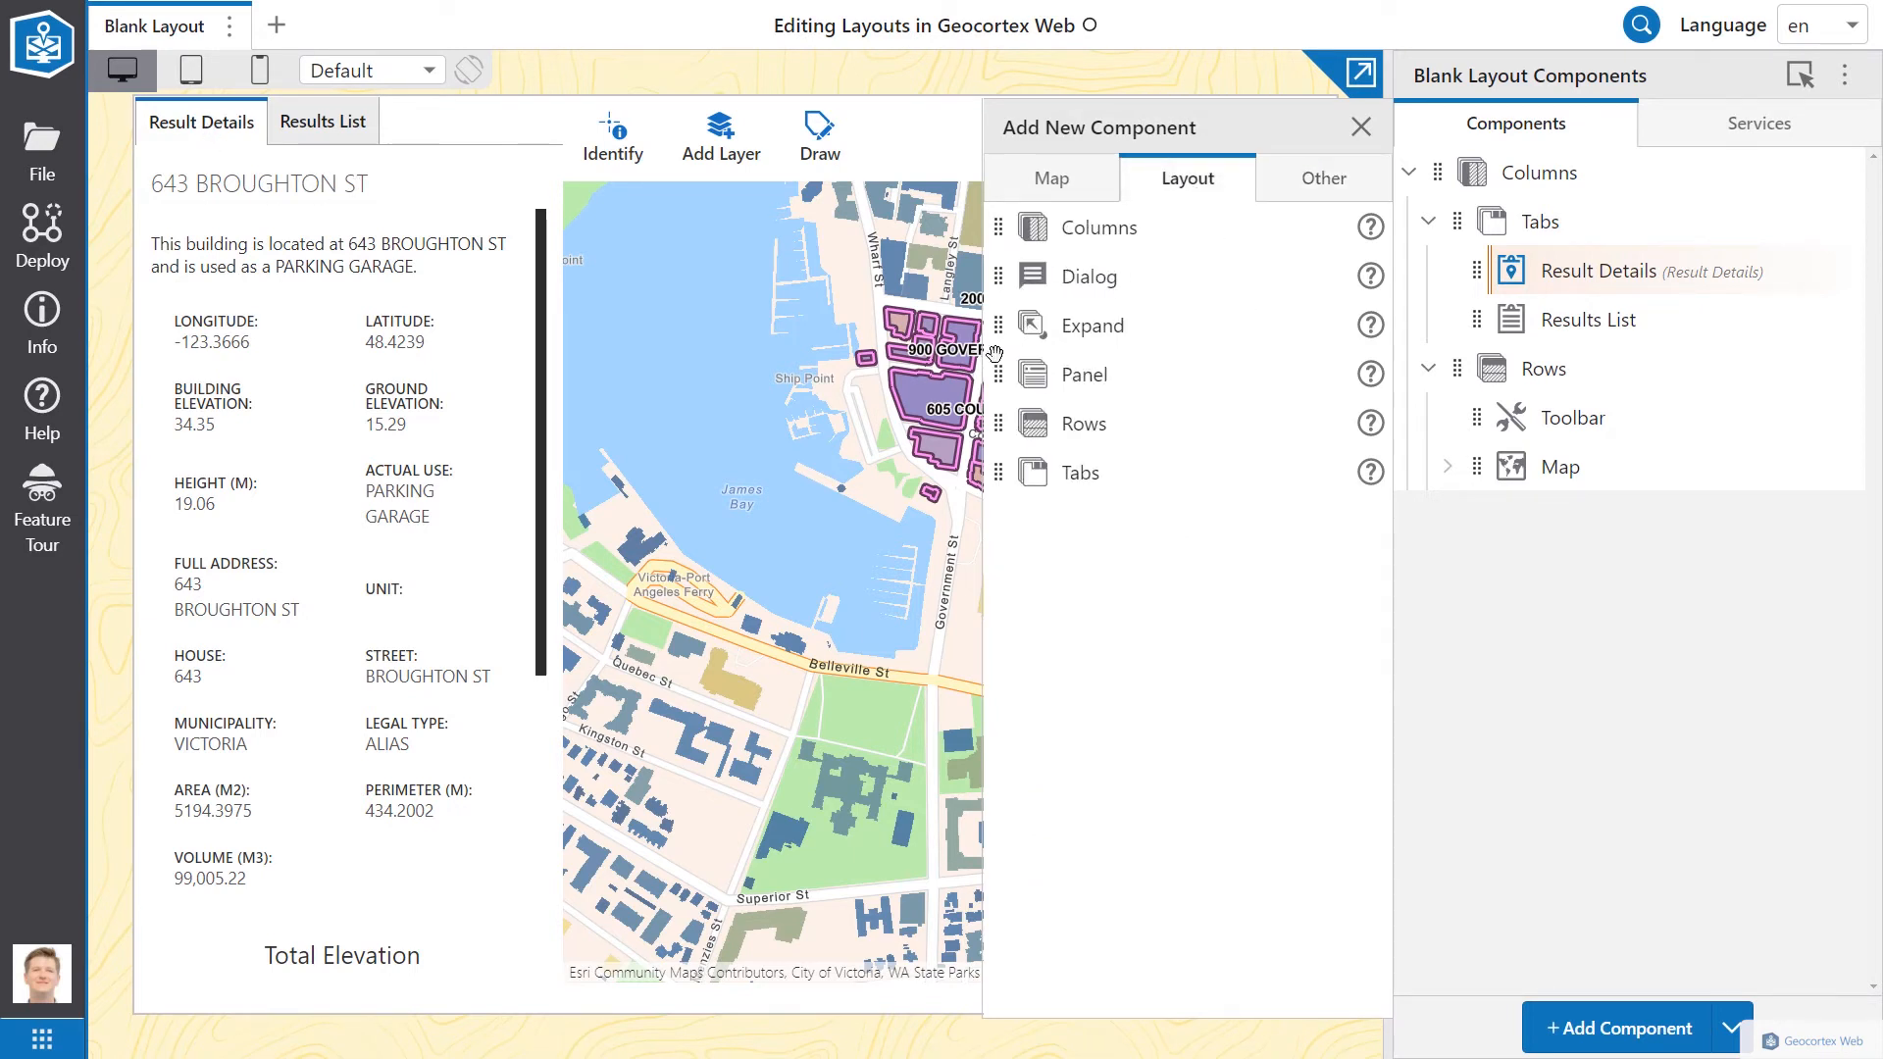
left_click_drag(1001, 372, 1471, 238)
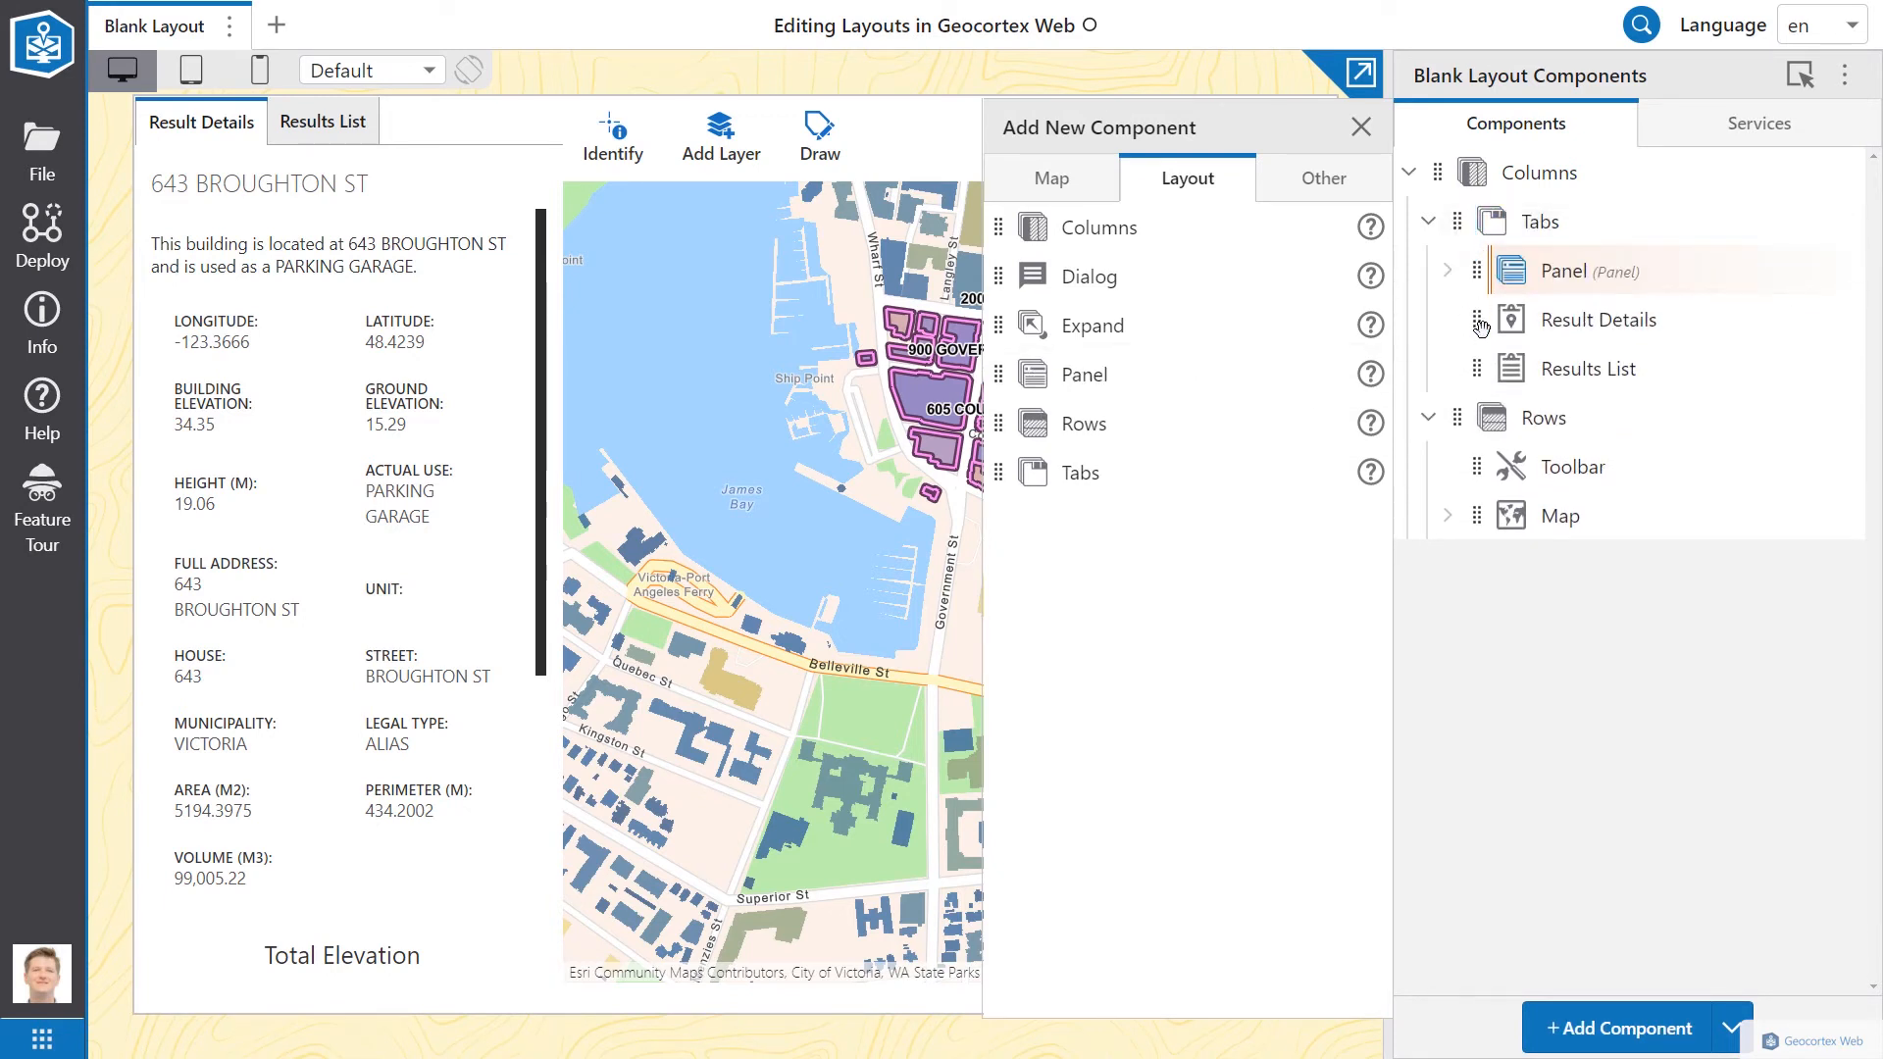
left_click_drag(1478, 323, 1496, 281)
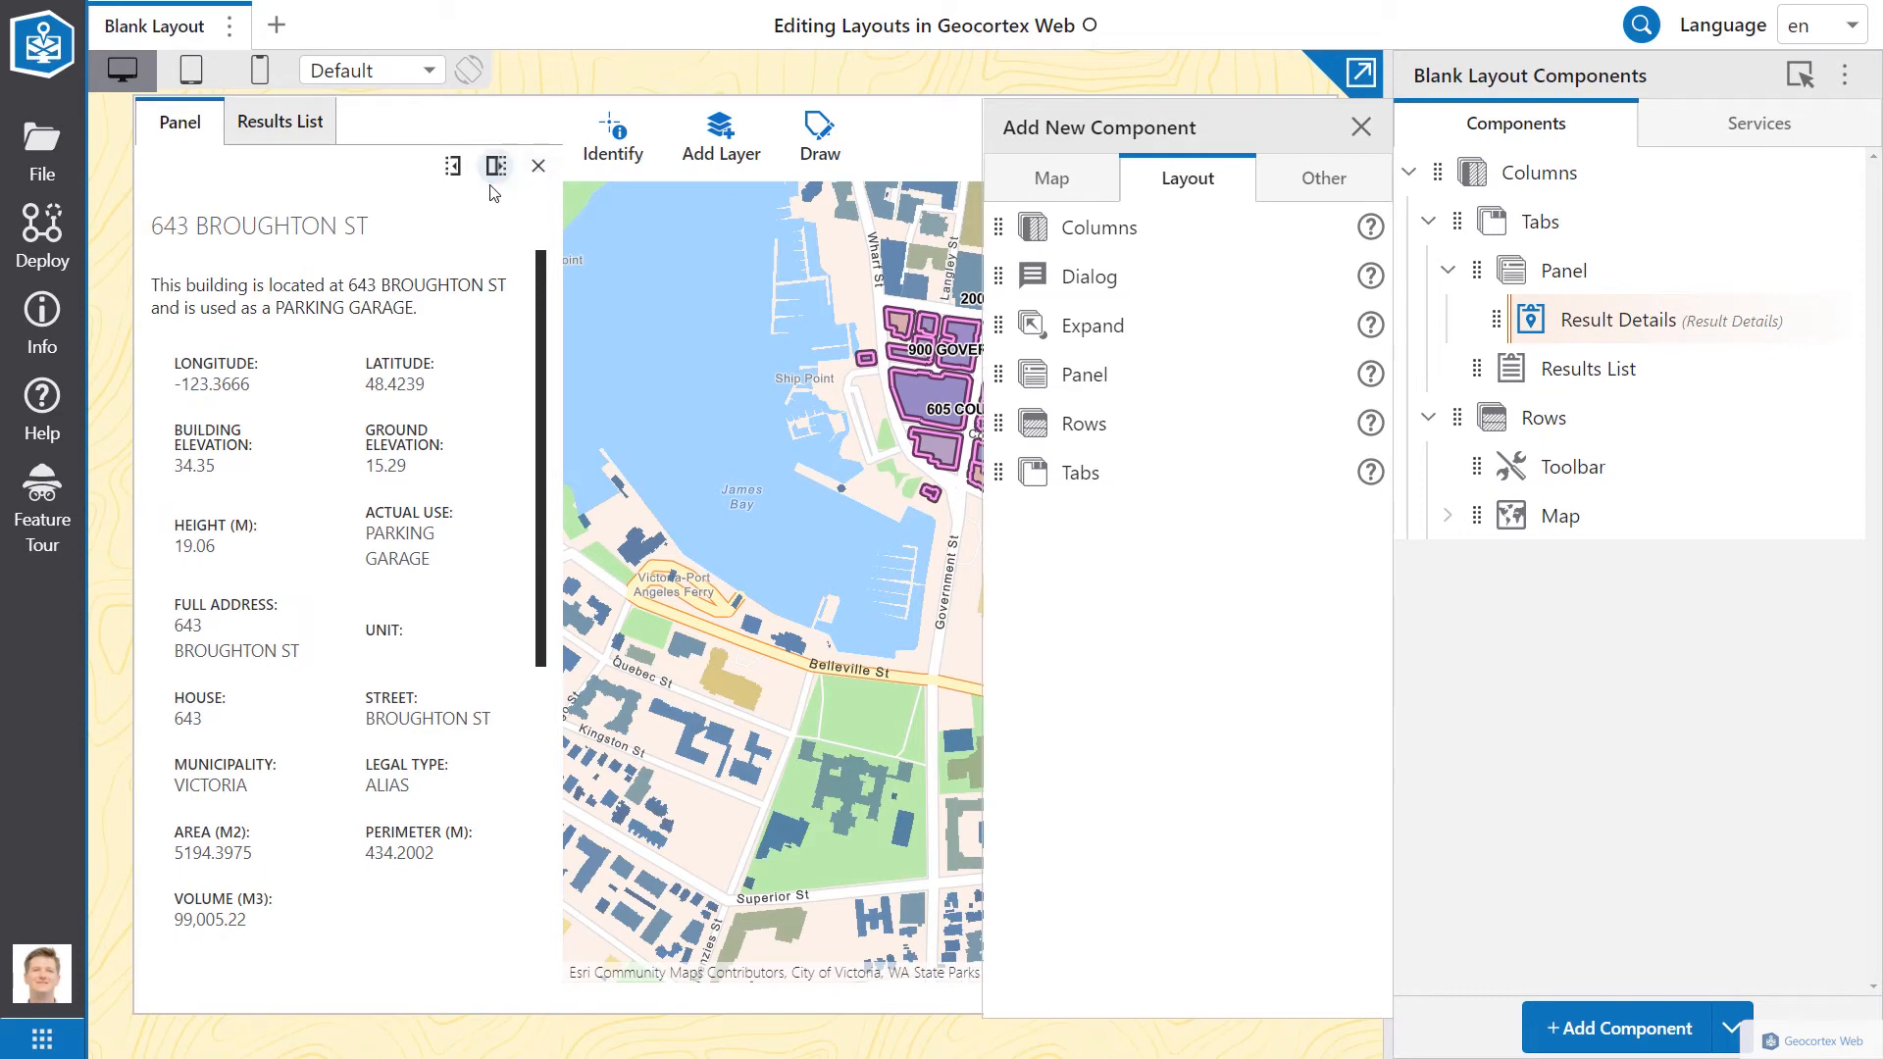
Step: Turn off the Panel's Show Maximize and Show Minimize Button options
left_click(1569, 285)
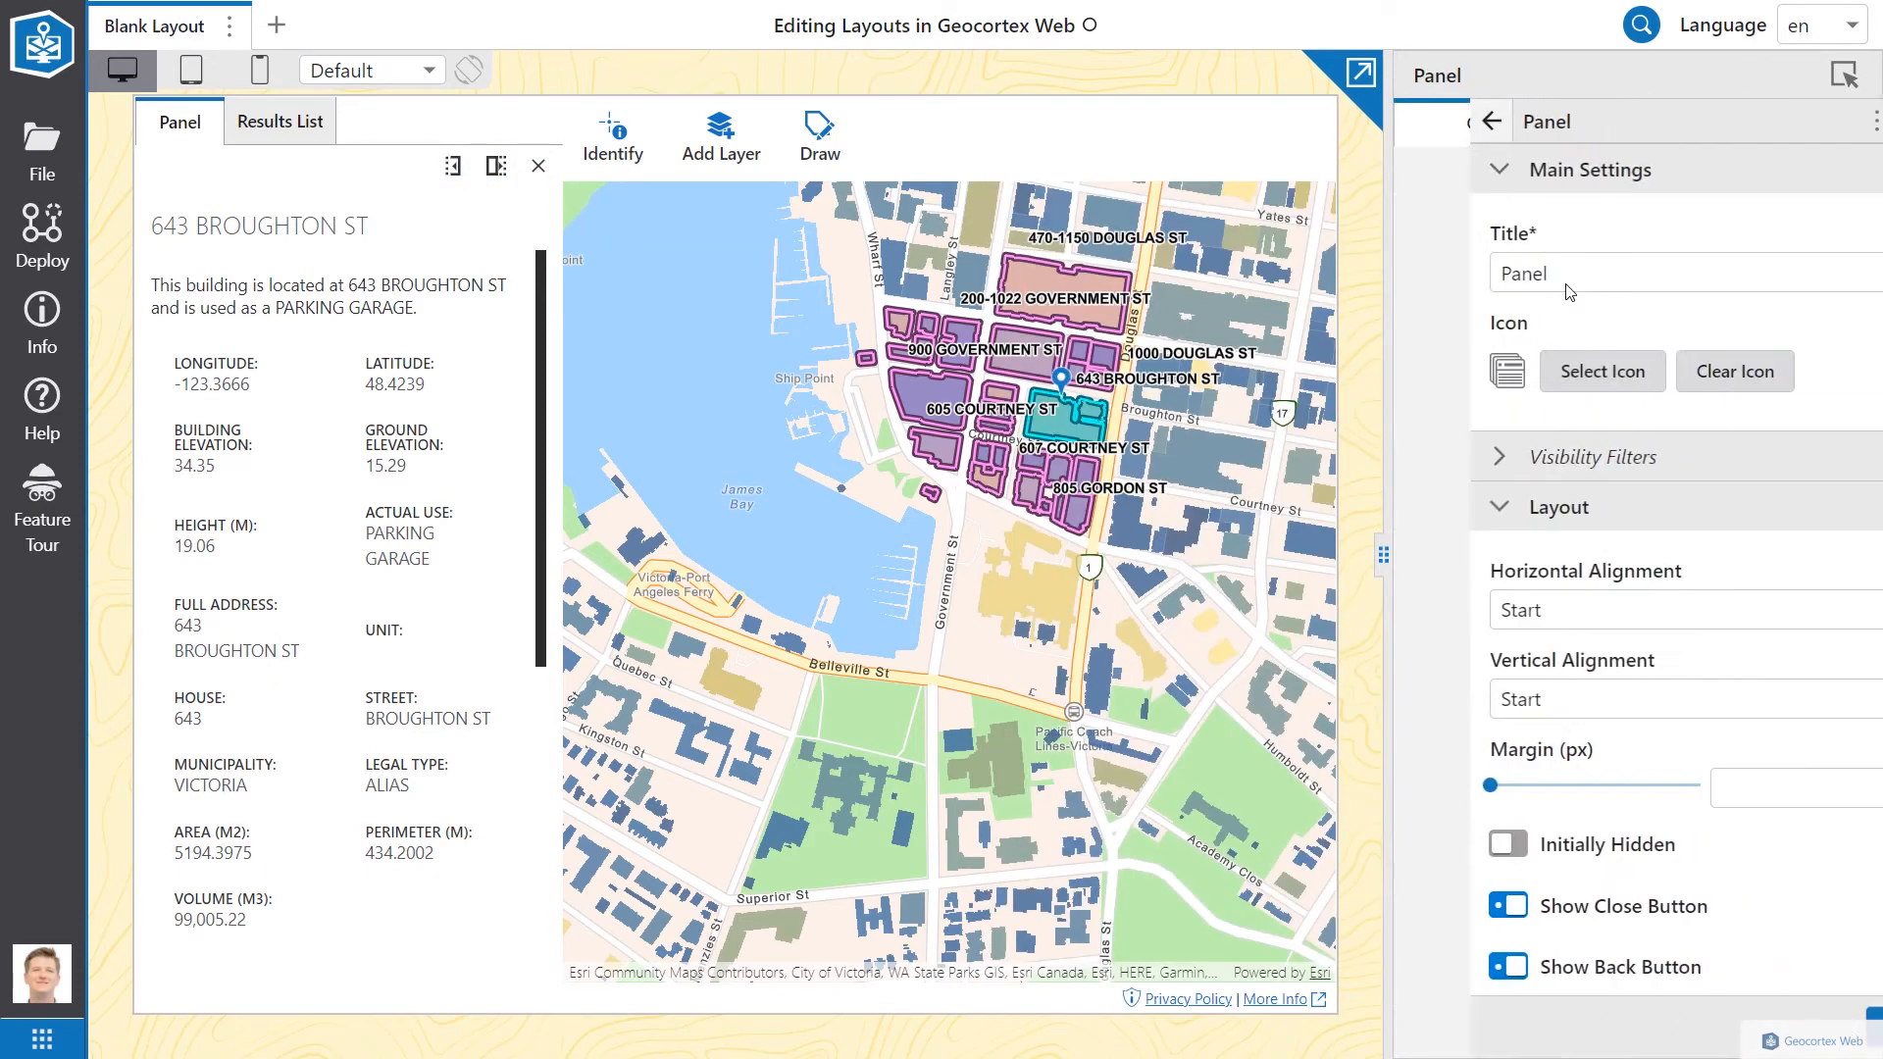
scroll(1432, 687, "down", 2)
left_click(1430, 770)
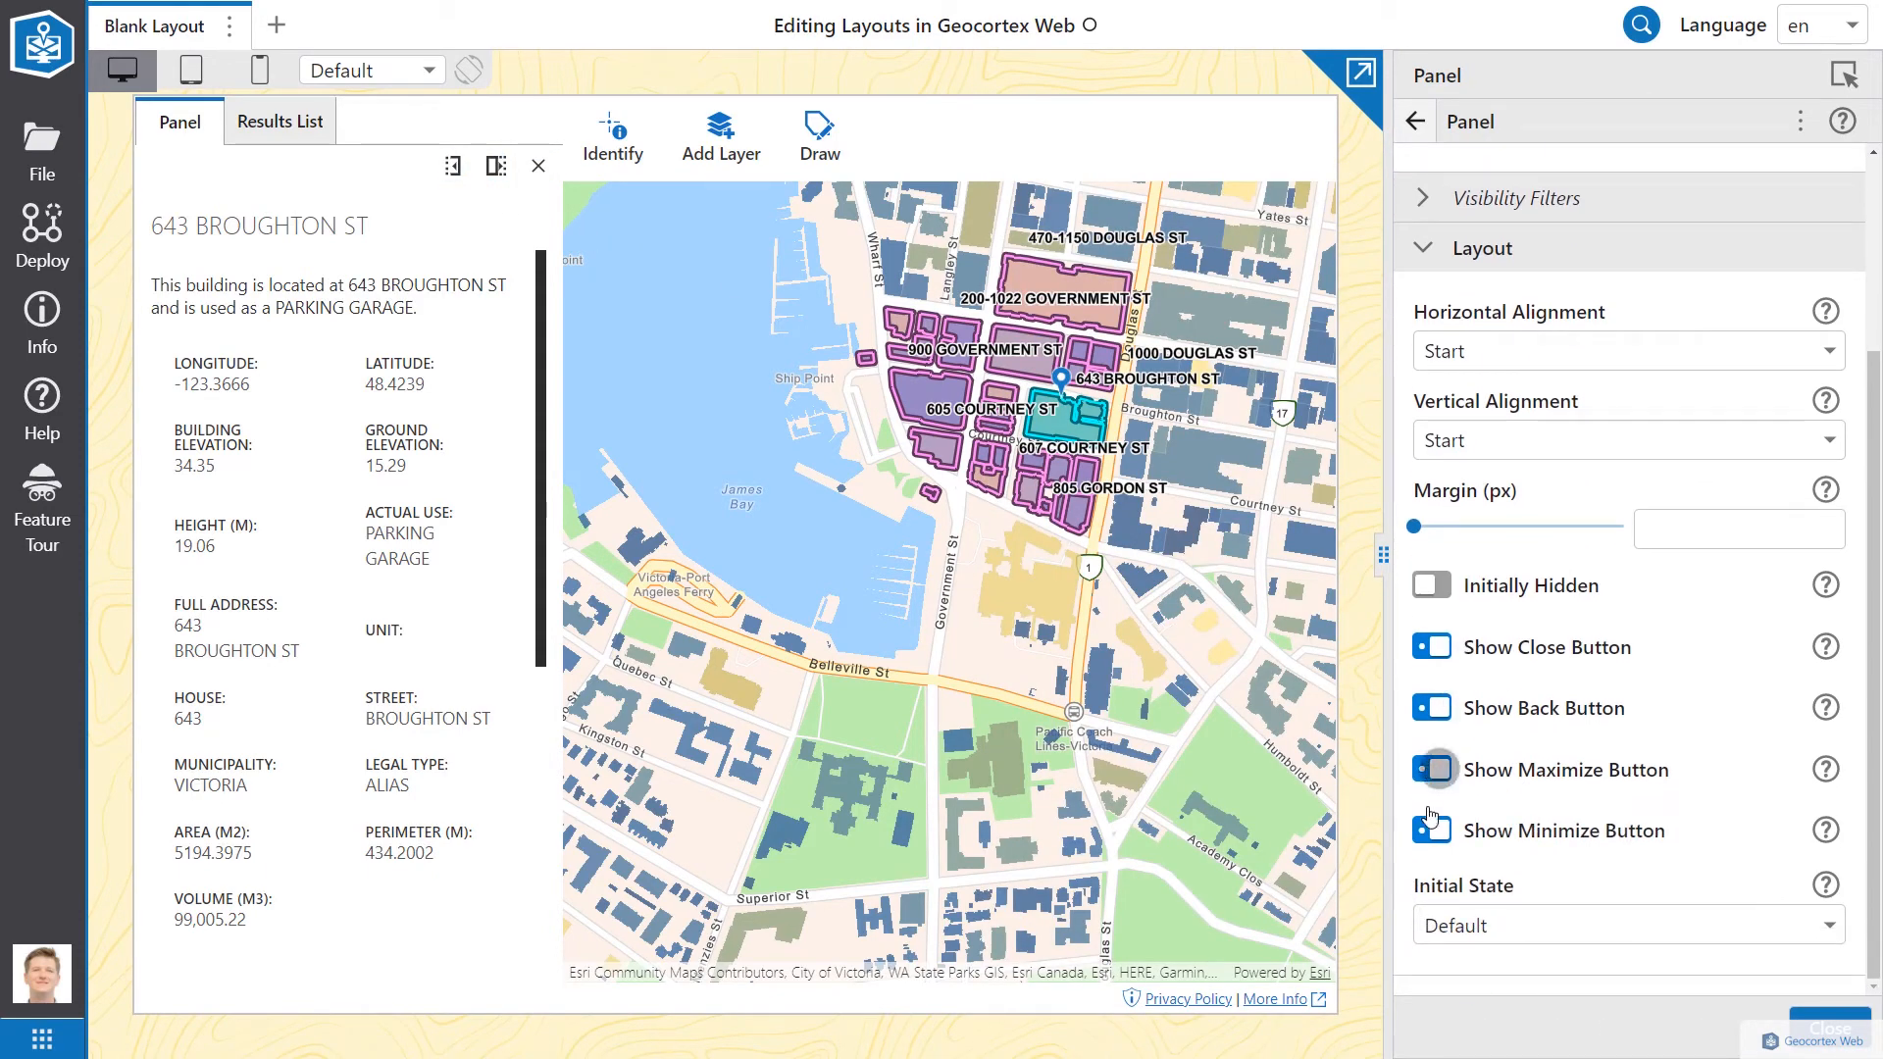
left_click(1430, 832)
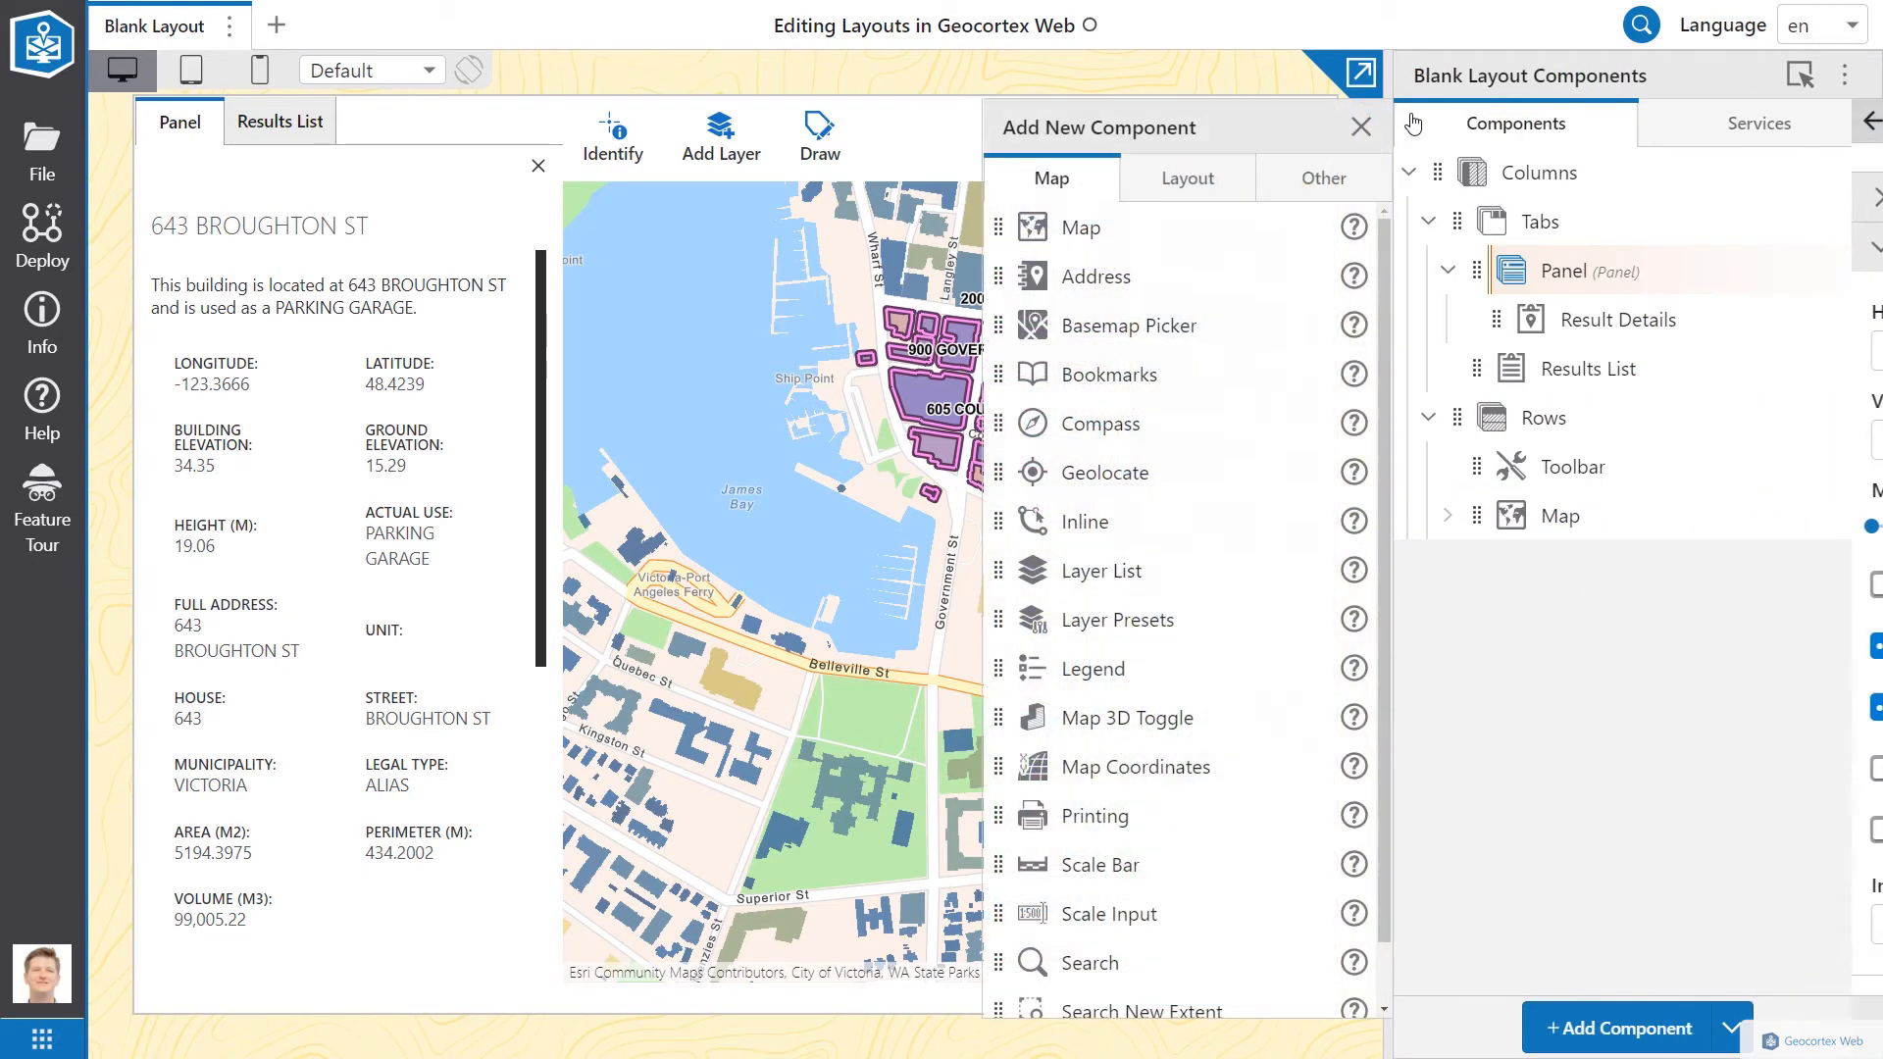
Step: Rename the Panel's title to 'Details'
left_click(1416, 120)
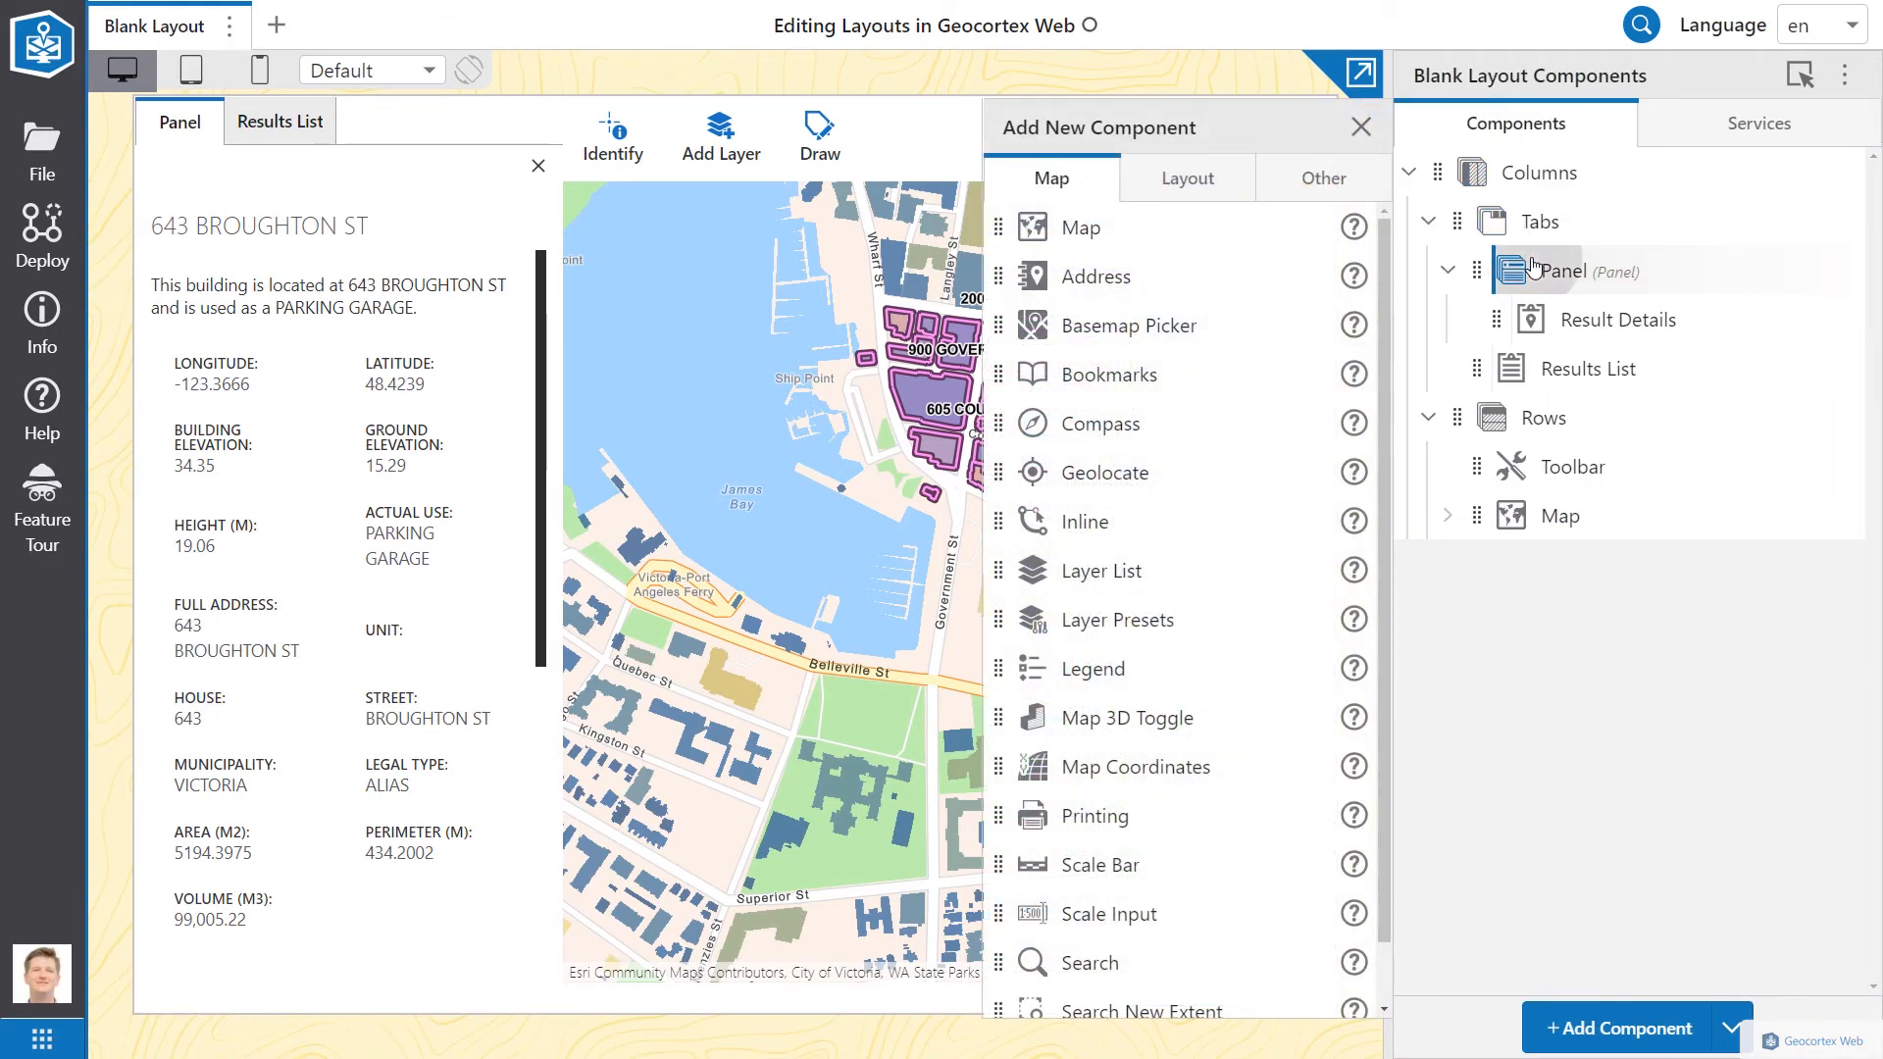
left_click(1564, 272)
double_click(1564, 274)
type("Details")
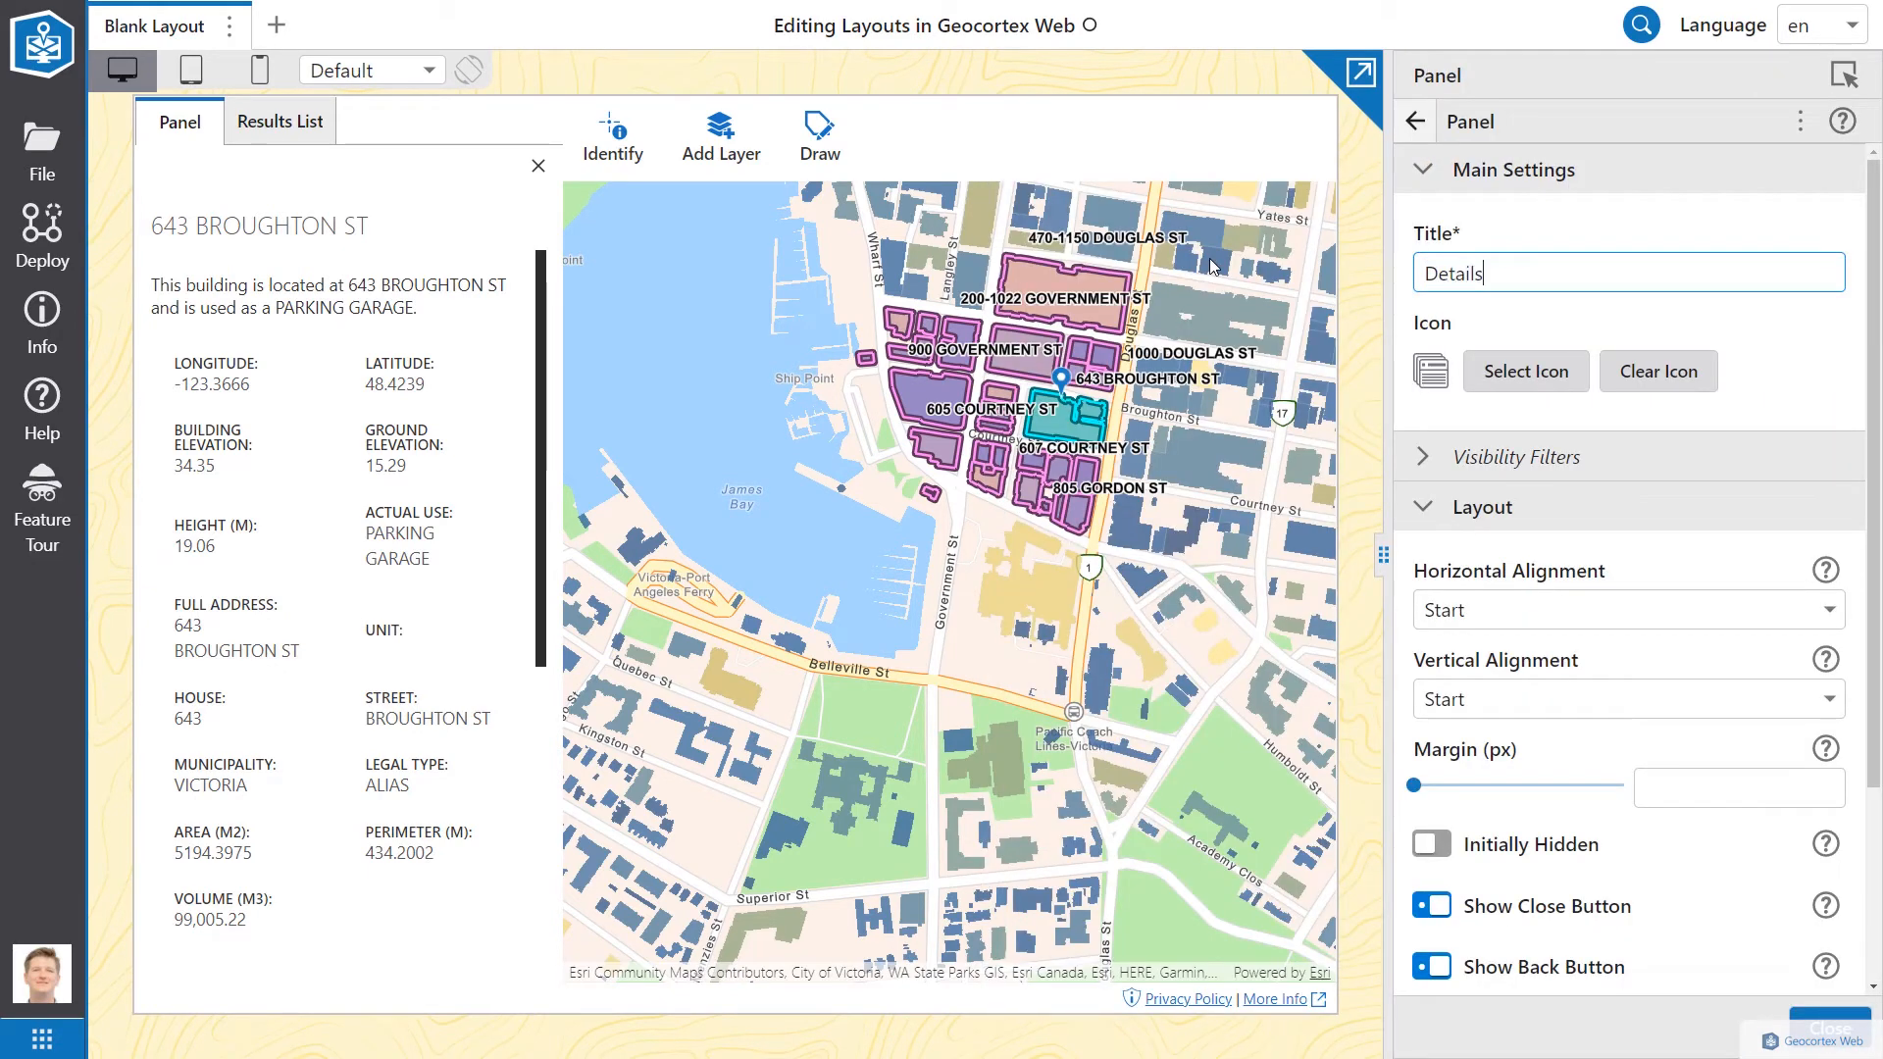
left_click(200, 137)
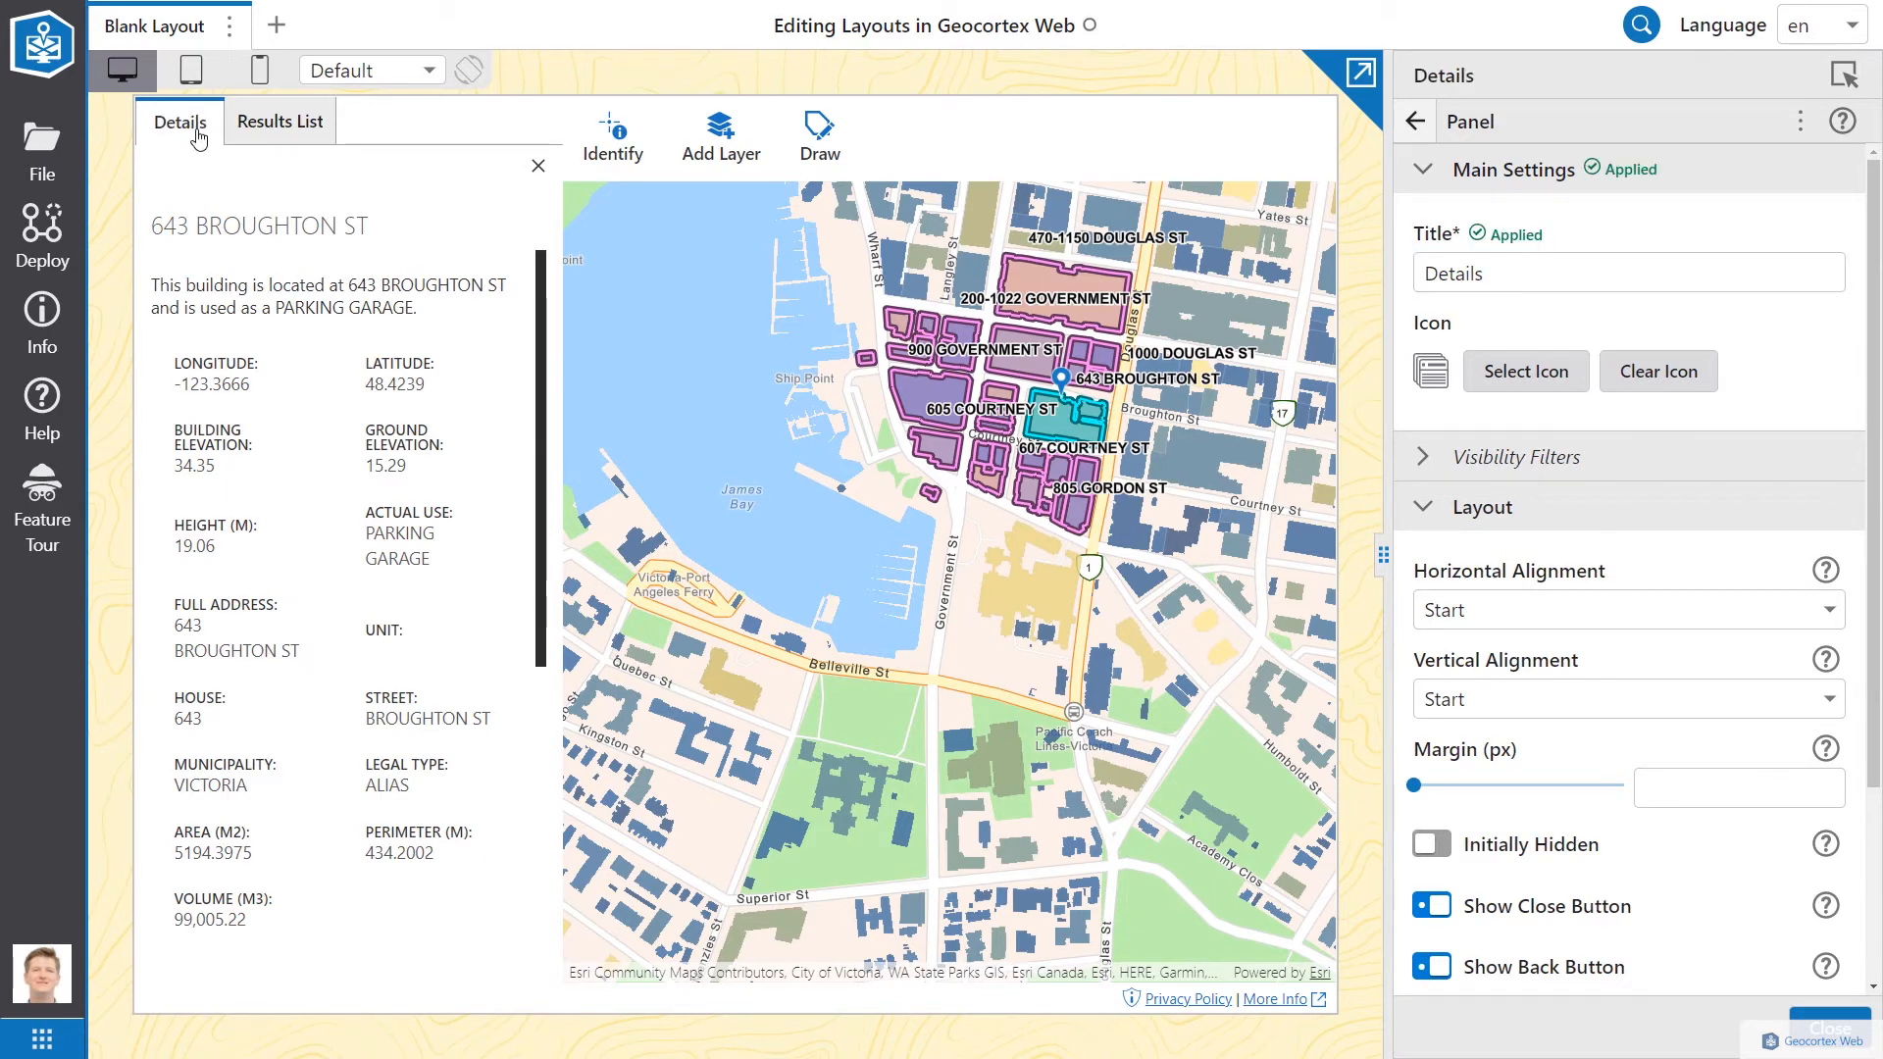
left_click(1414, 121)
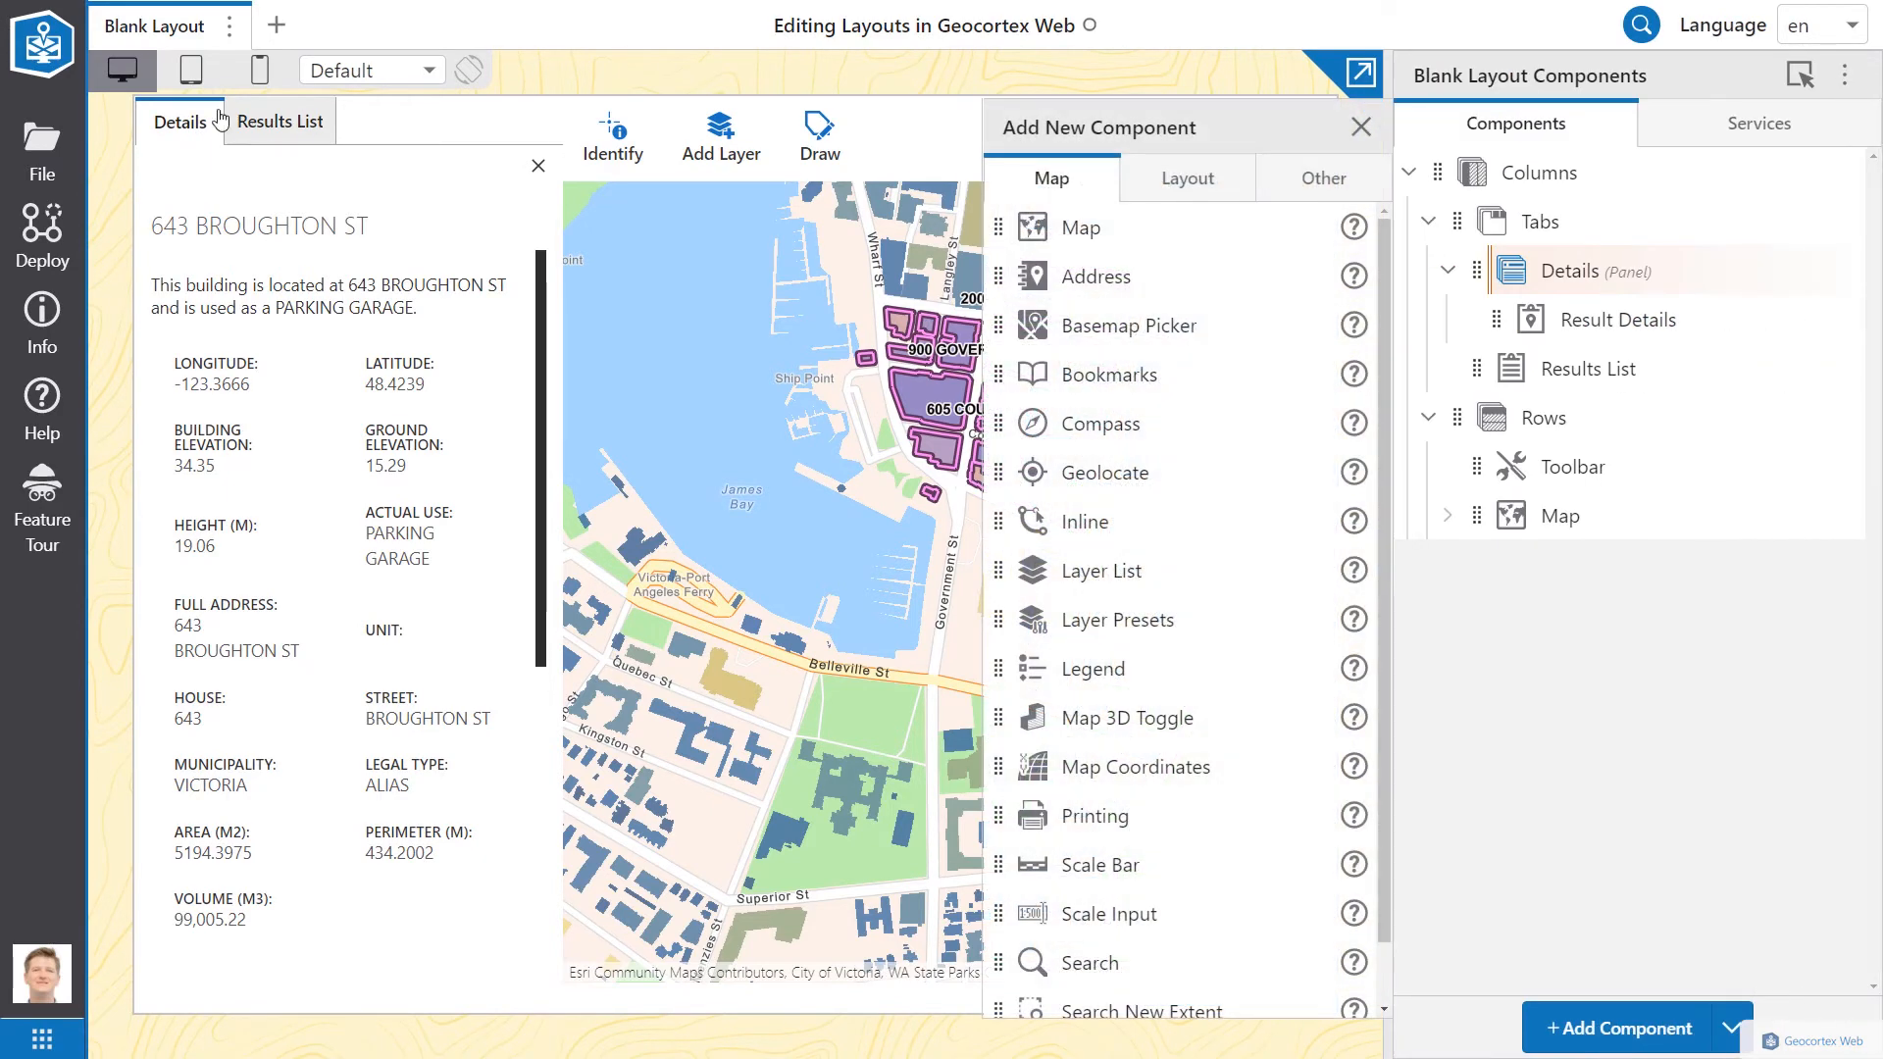
Step: Move Results List ahead of Details as the first tab, then close the Add Component list
left_click_drag(1478, 365, 1480, 277)
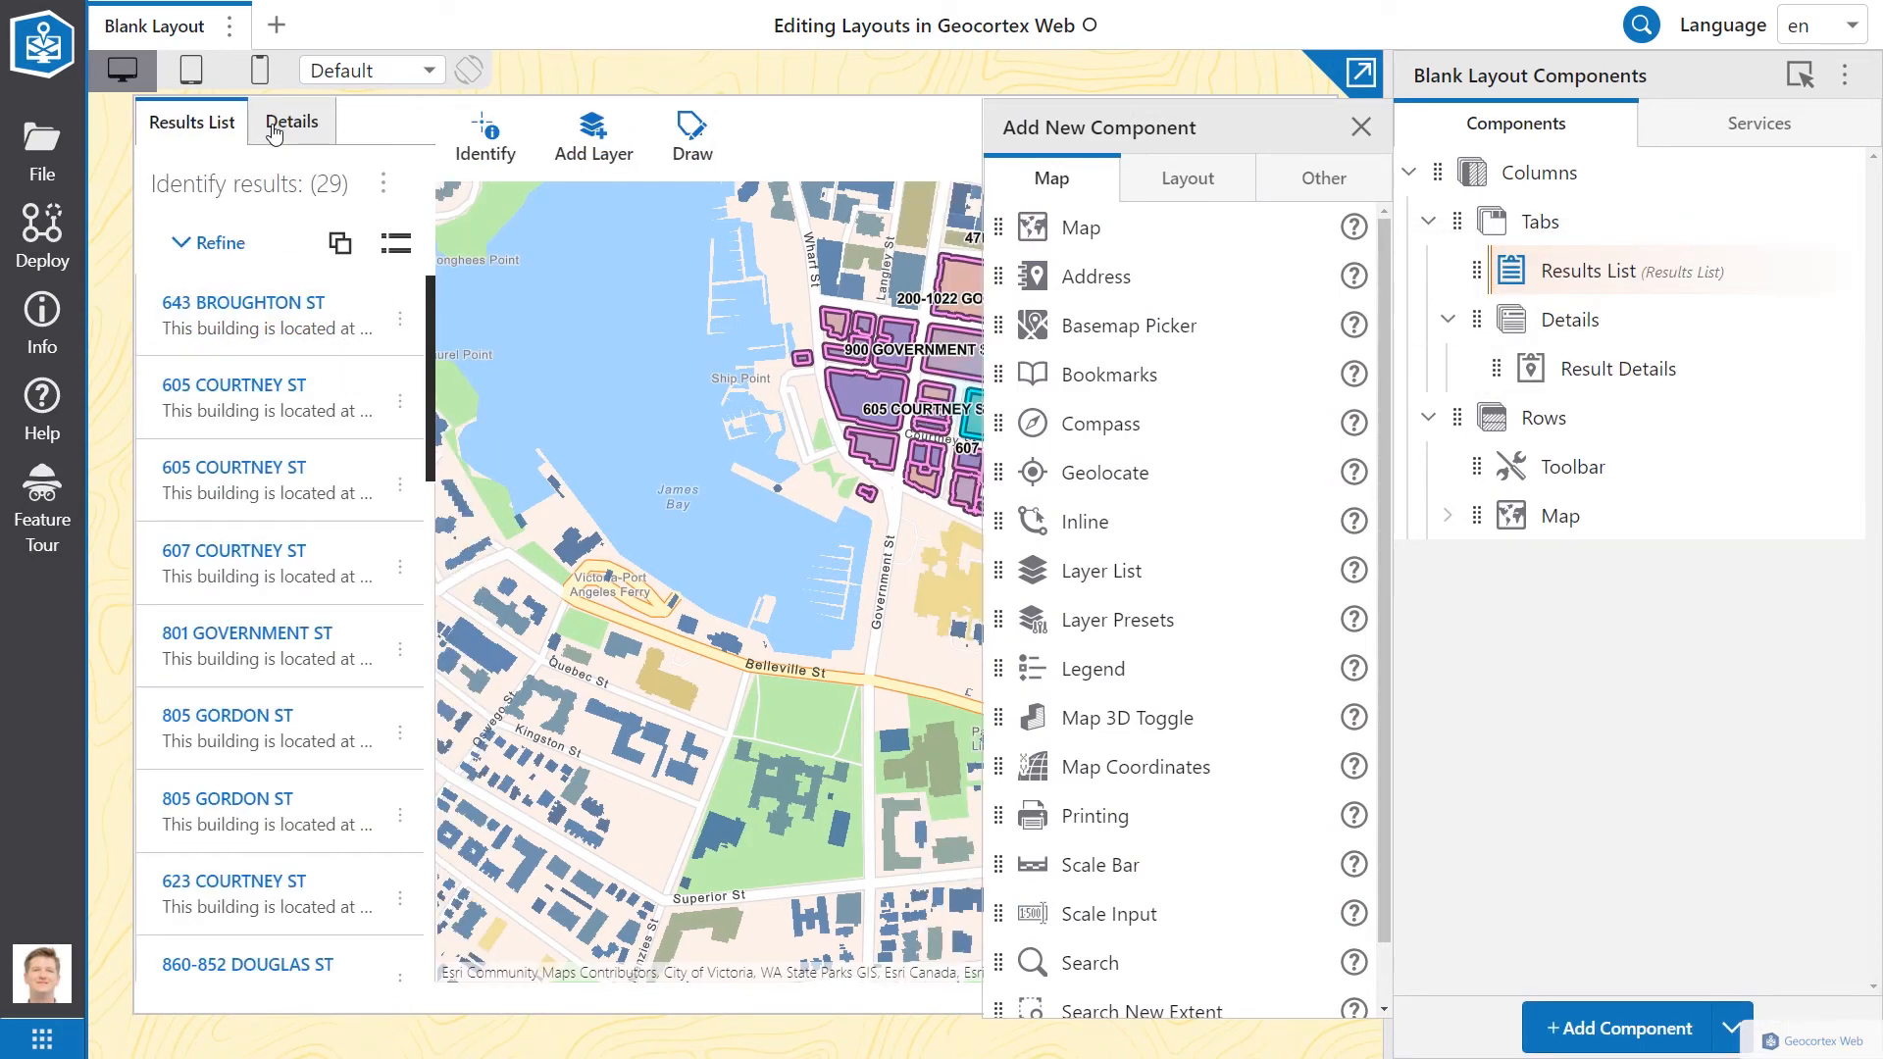
left_click(278, 125)
left_click(181, 121)
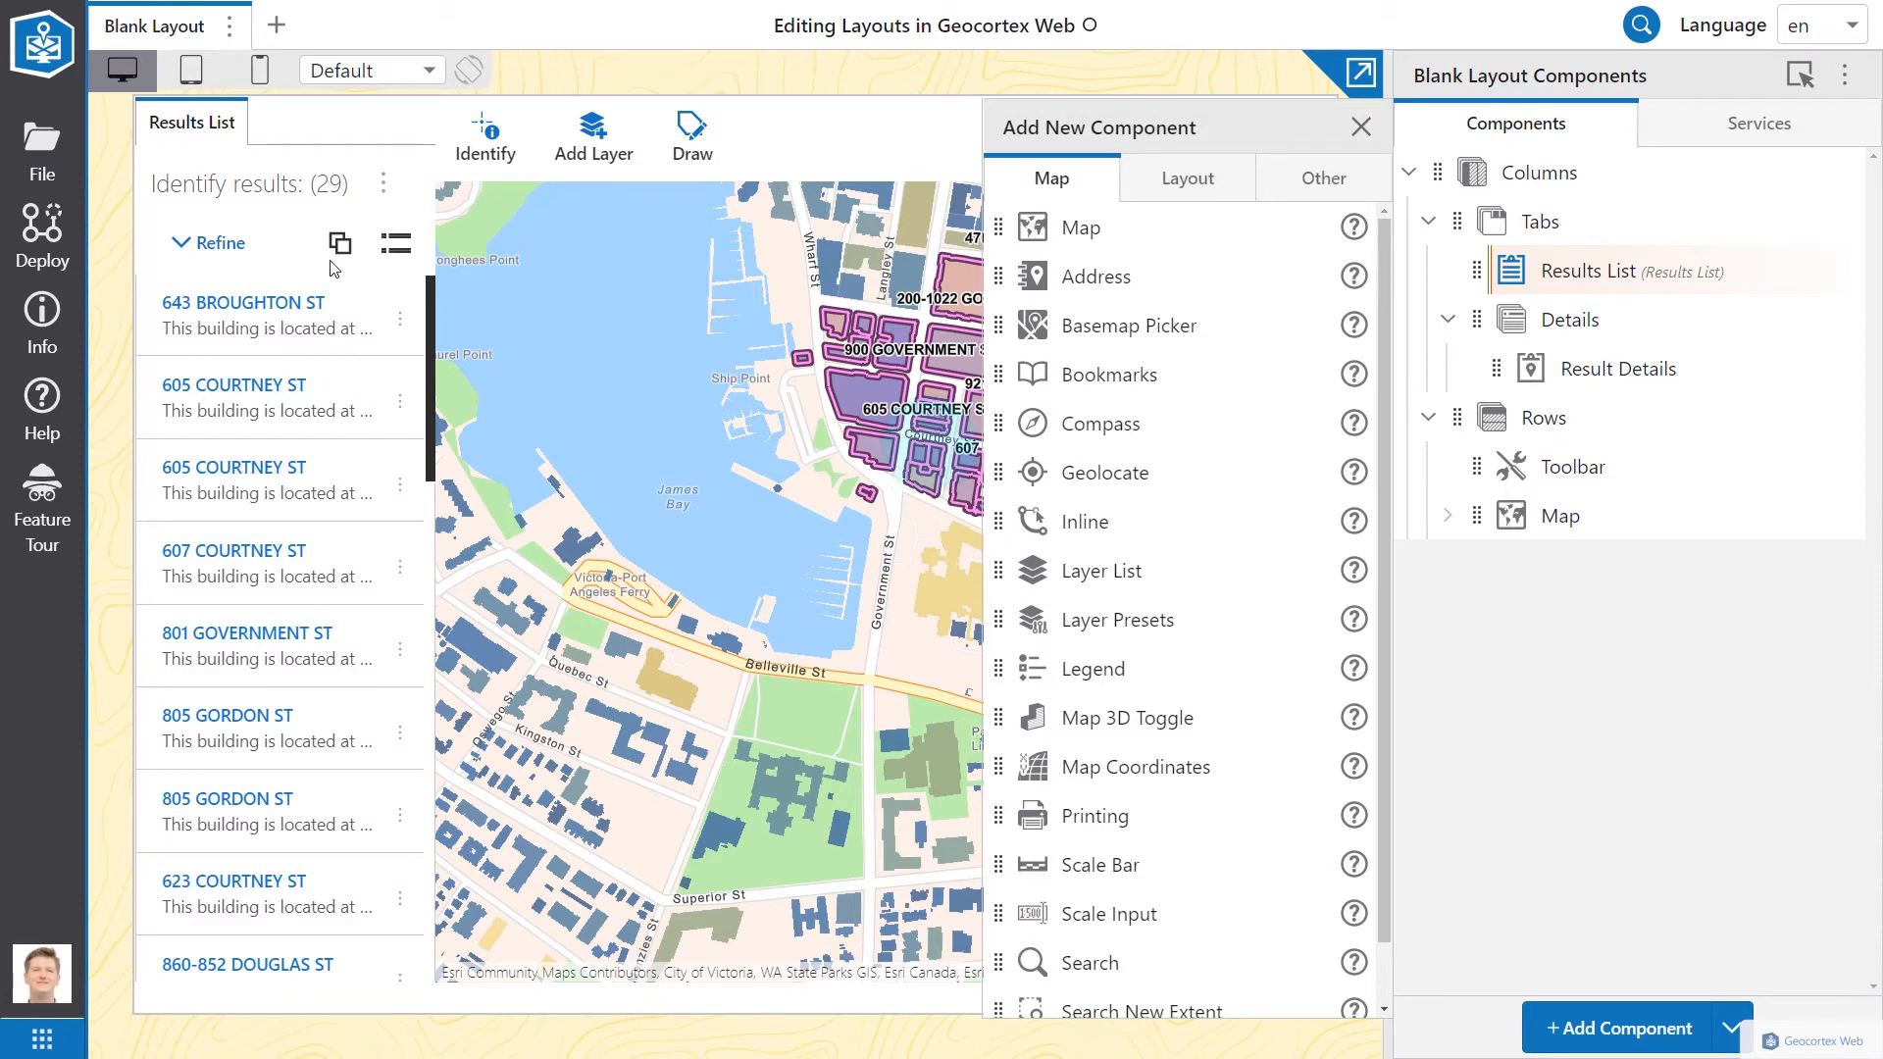
left_click(1361, 127)
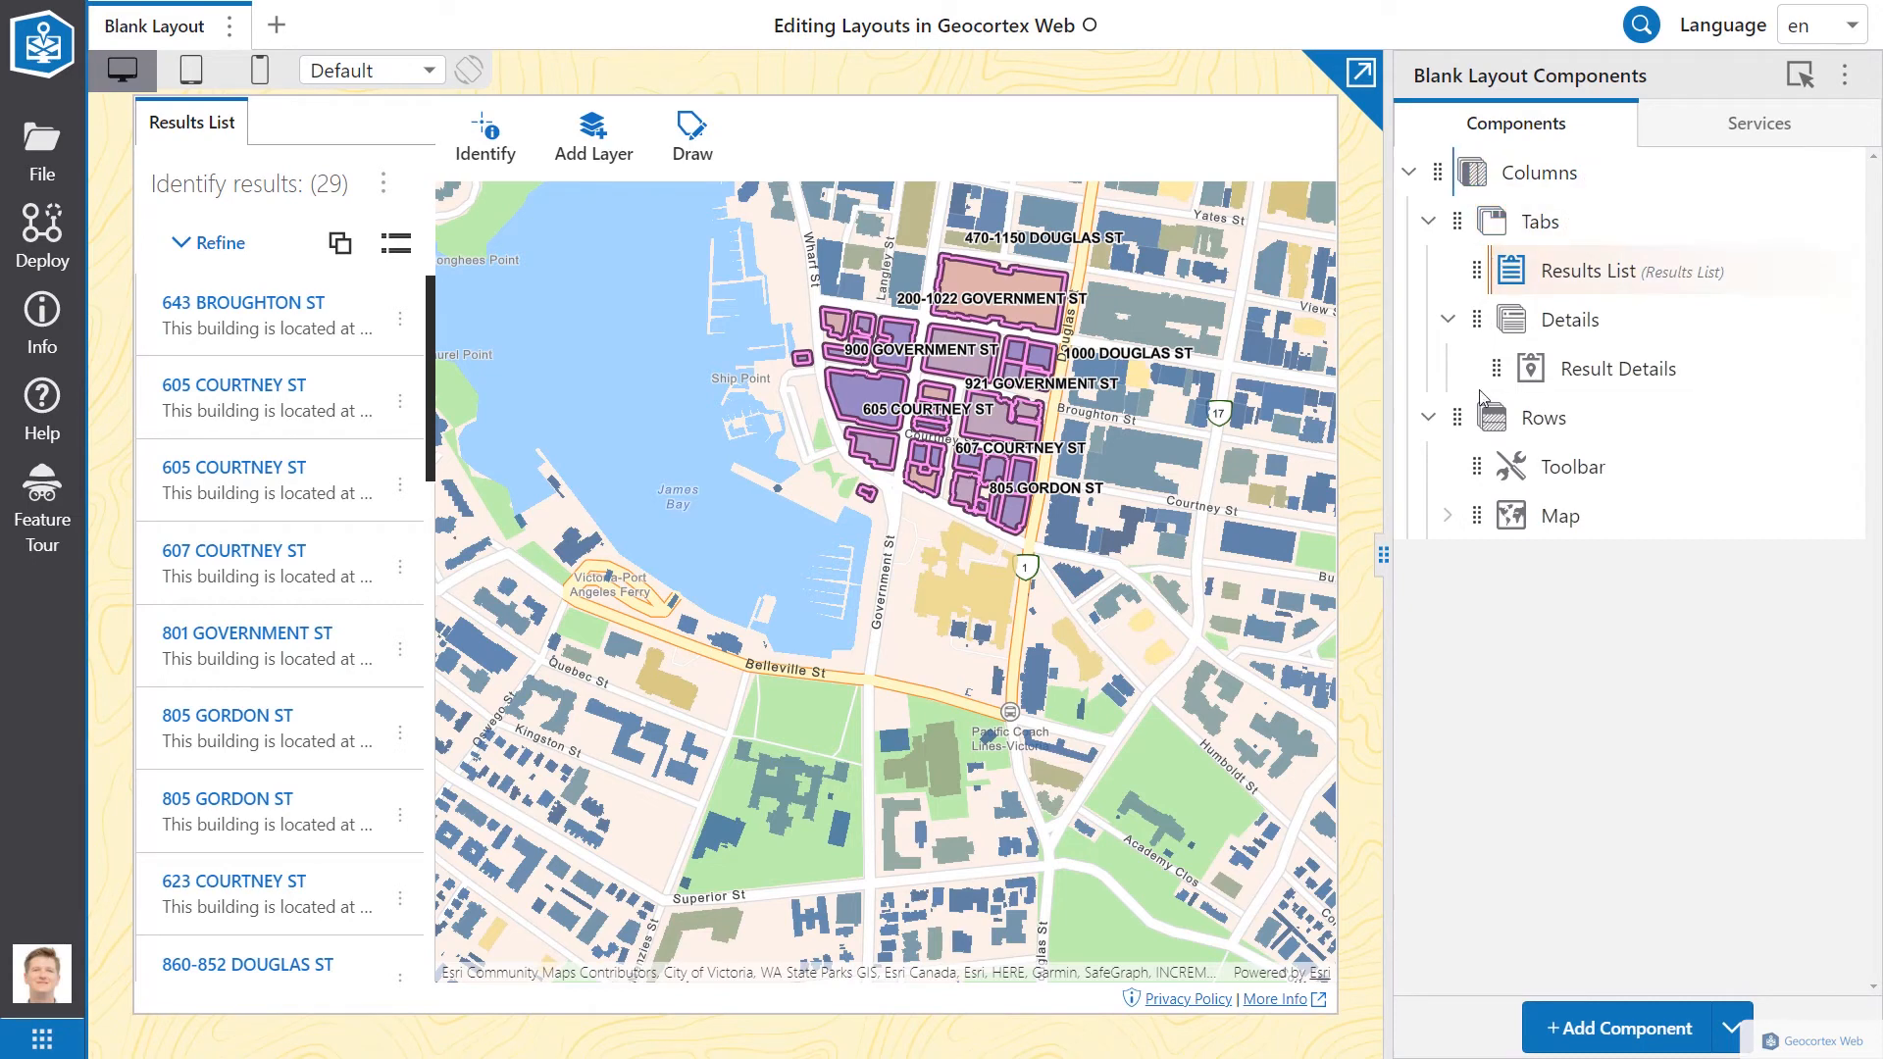
left_click_drag(1459, 420, 1462, 211)
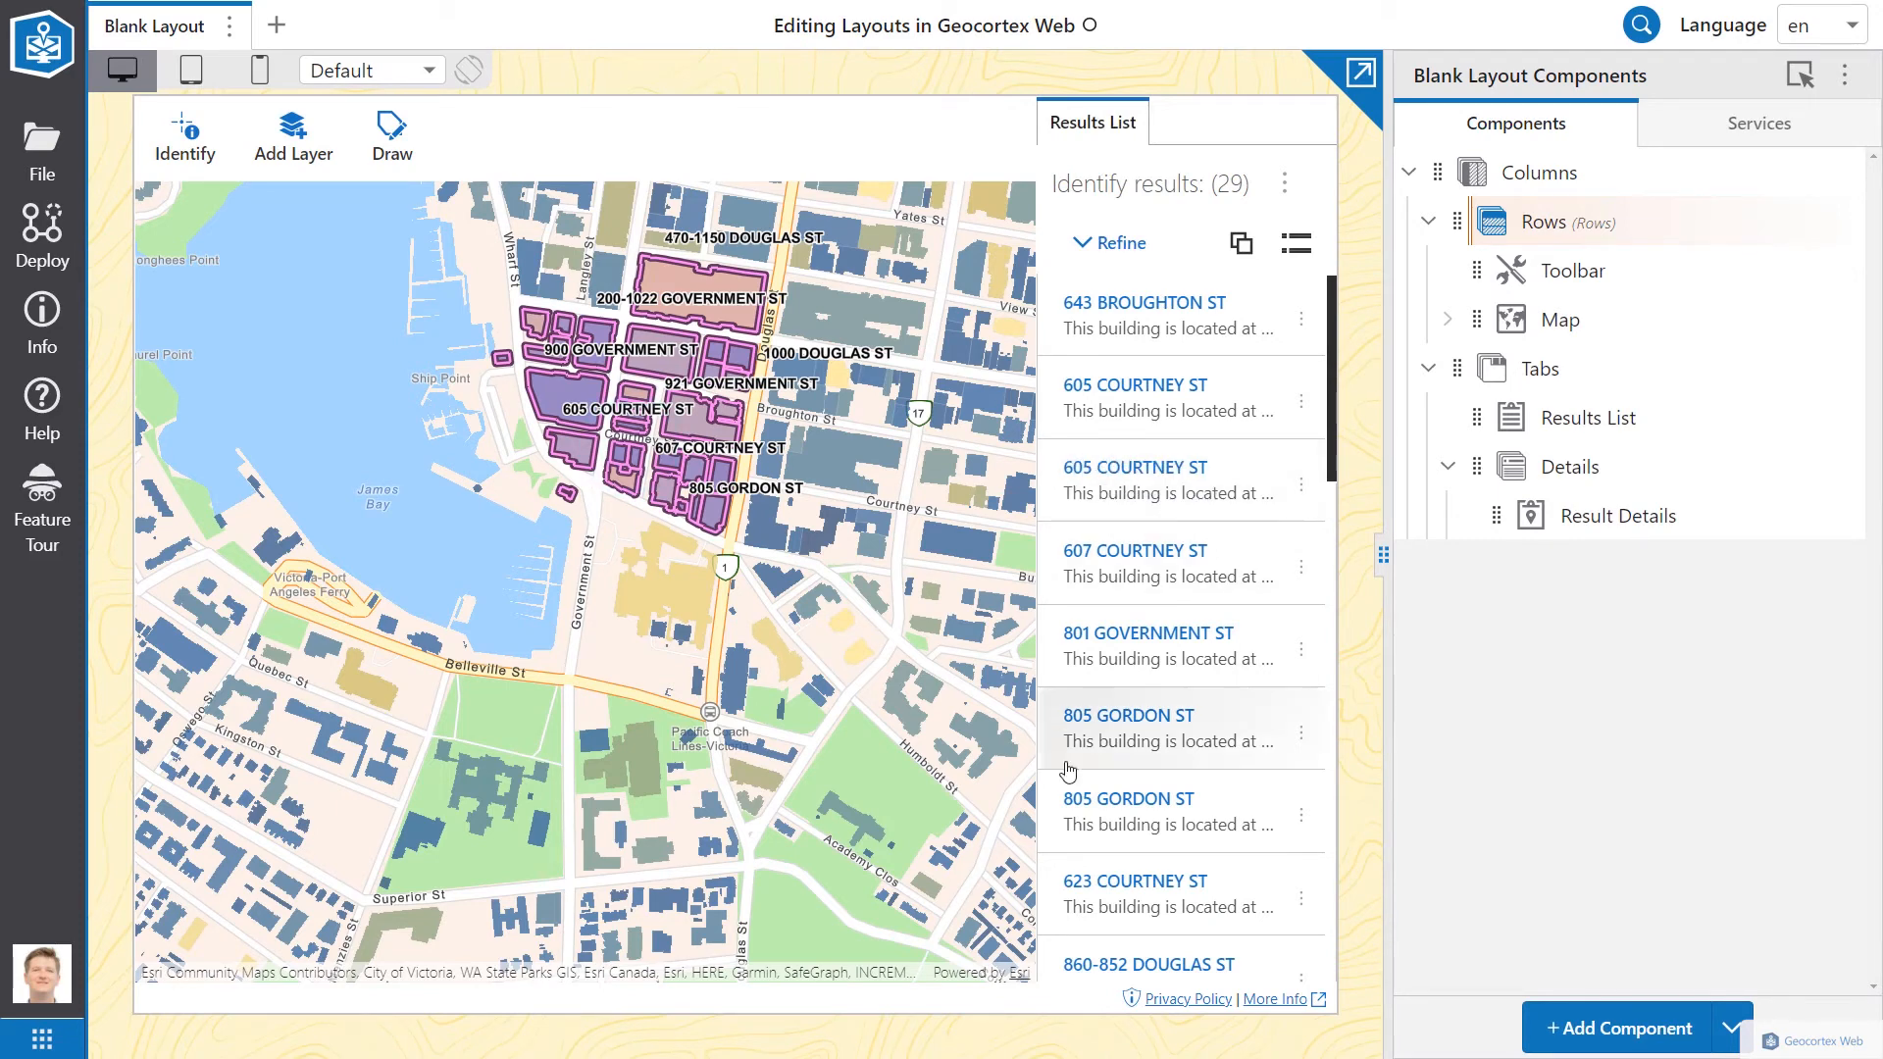
left_click(1091, 306)
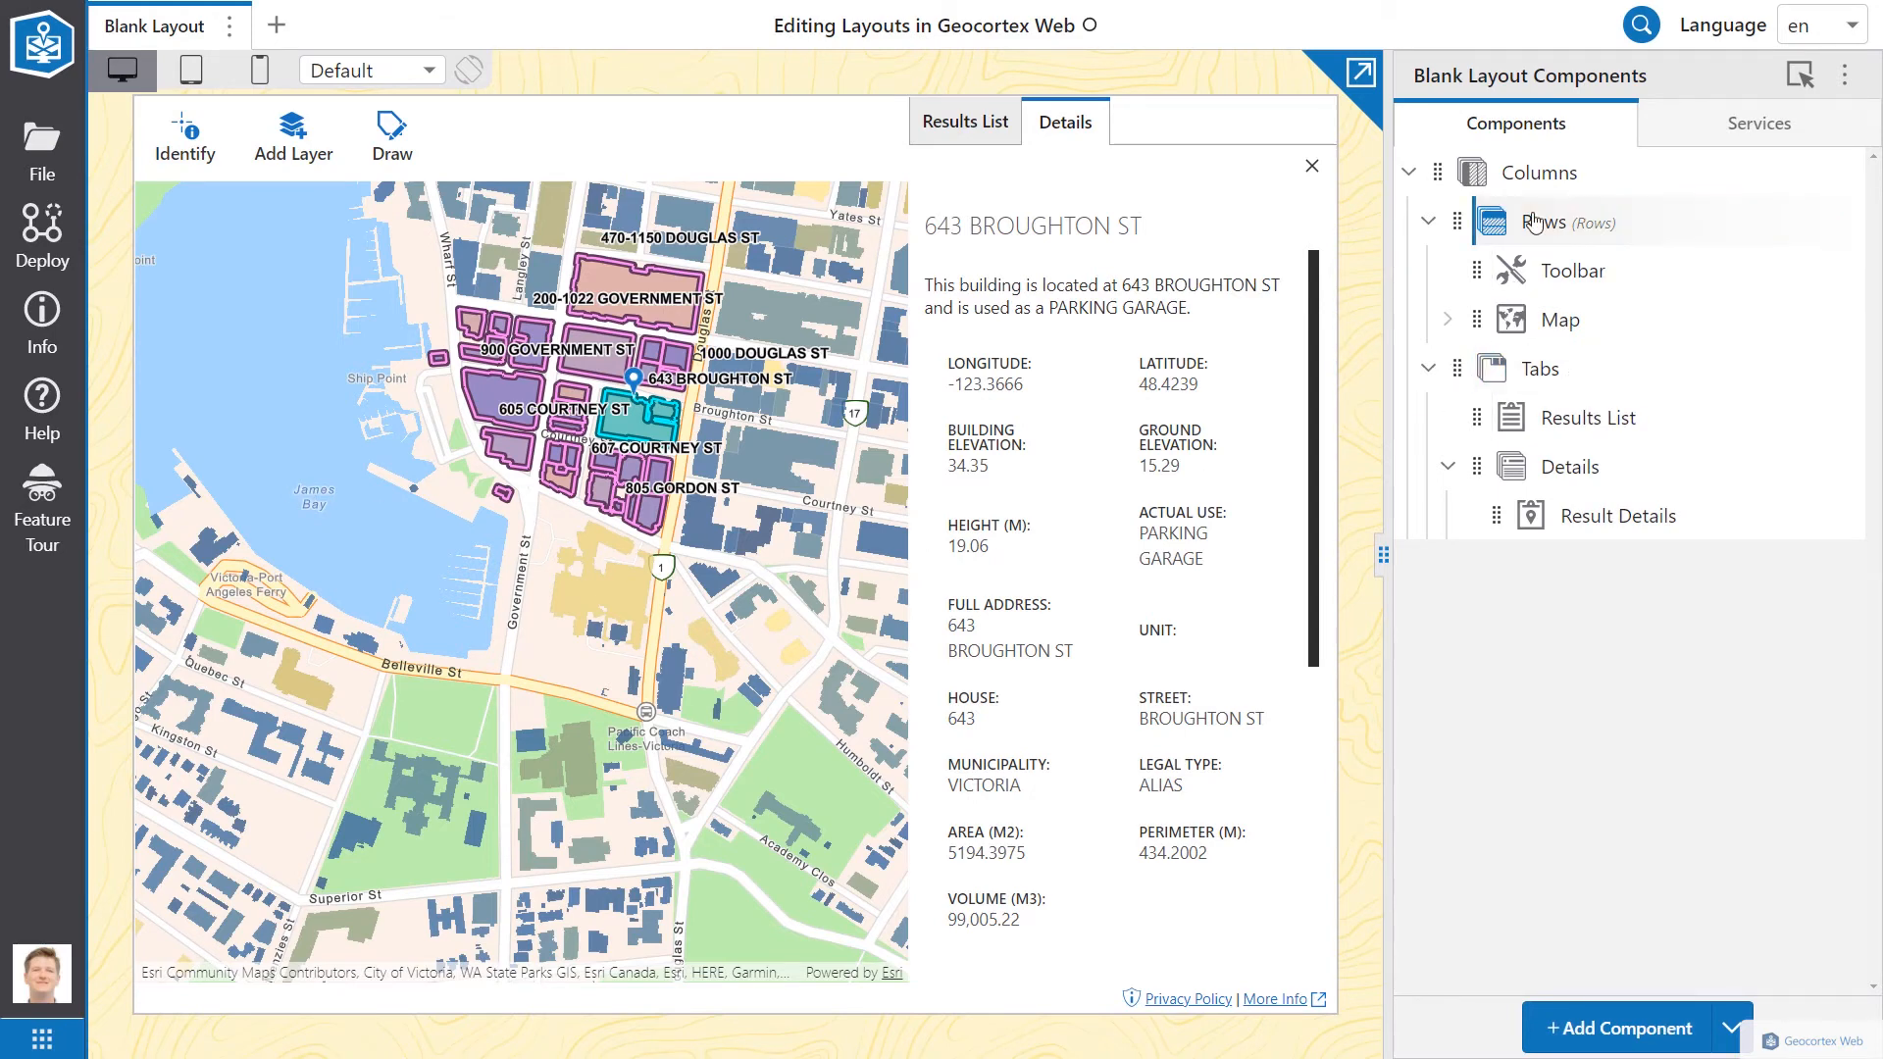
left_click_drag(1457, 369, 1483, 232)
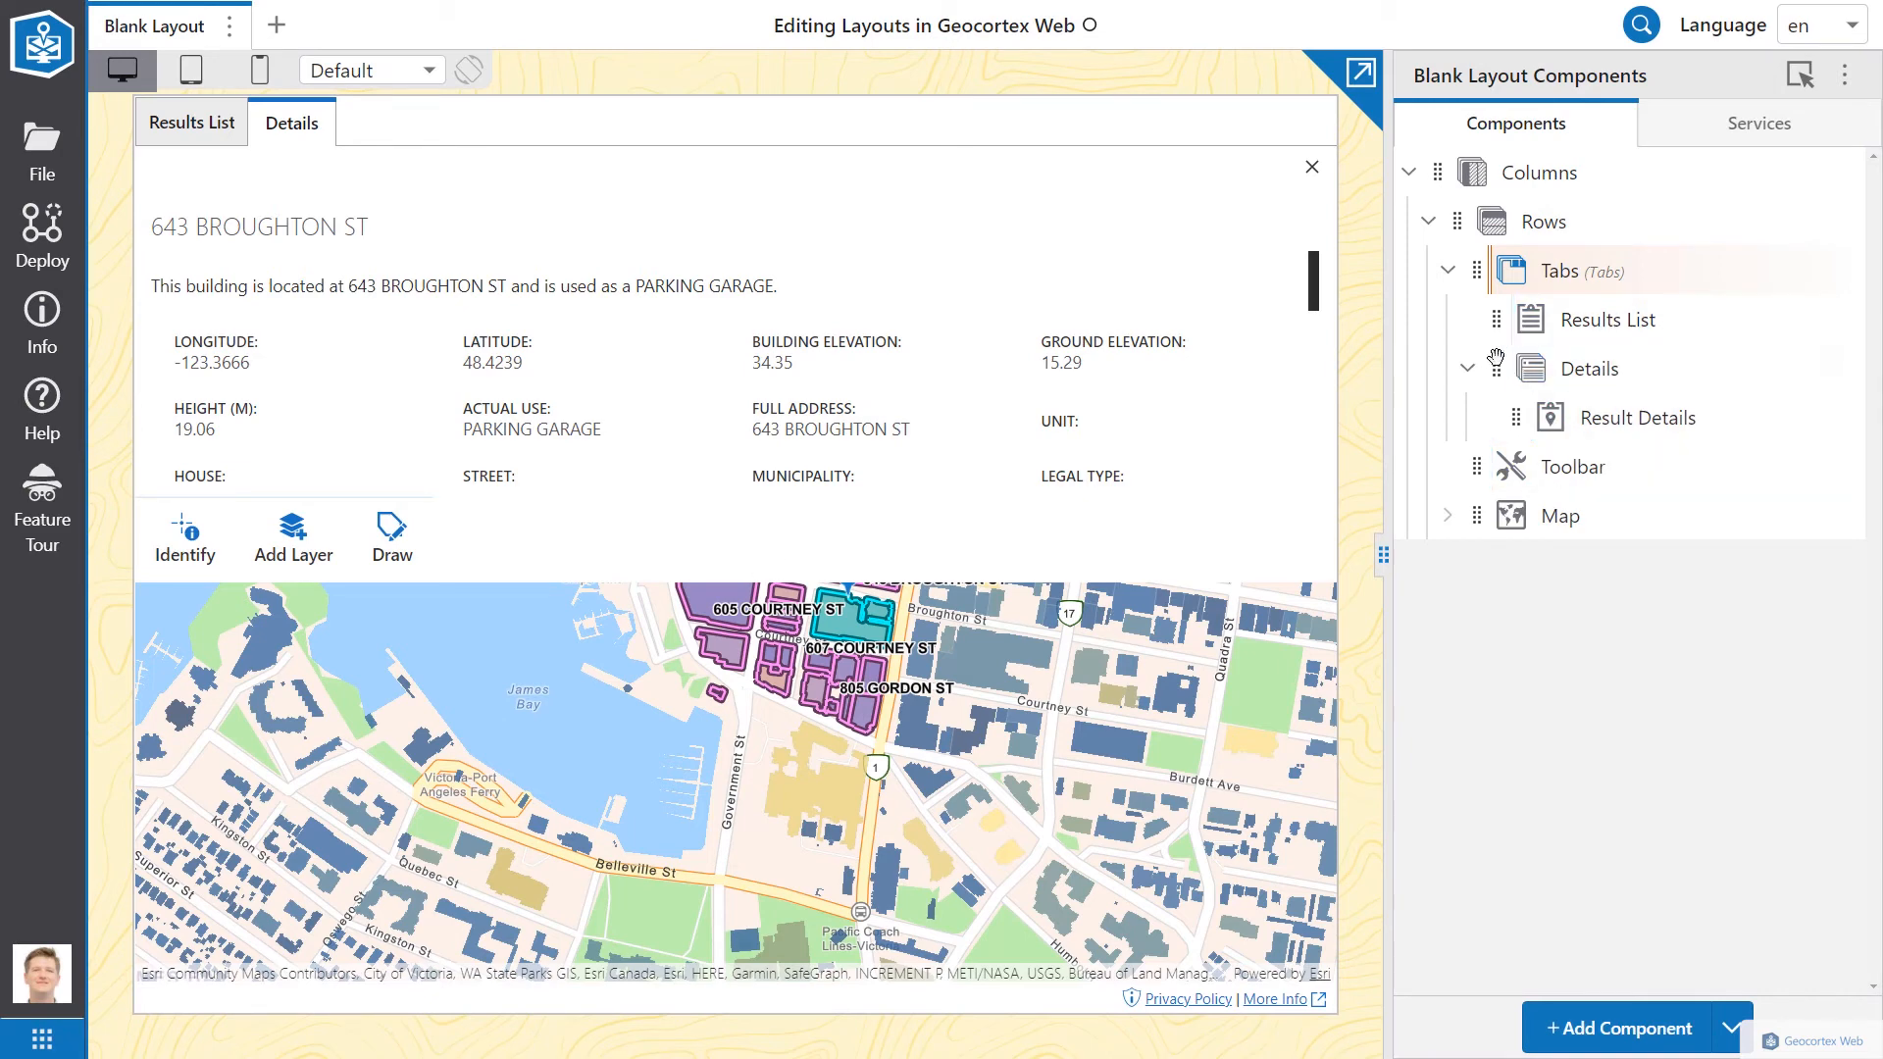
left_click_drag(1477, 515, 1489, 257)
left_click_drag(1477, 515, 1483, 280)
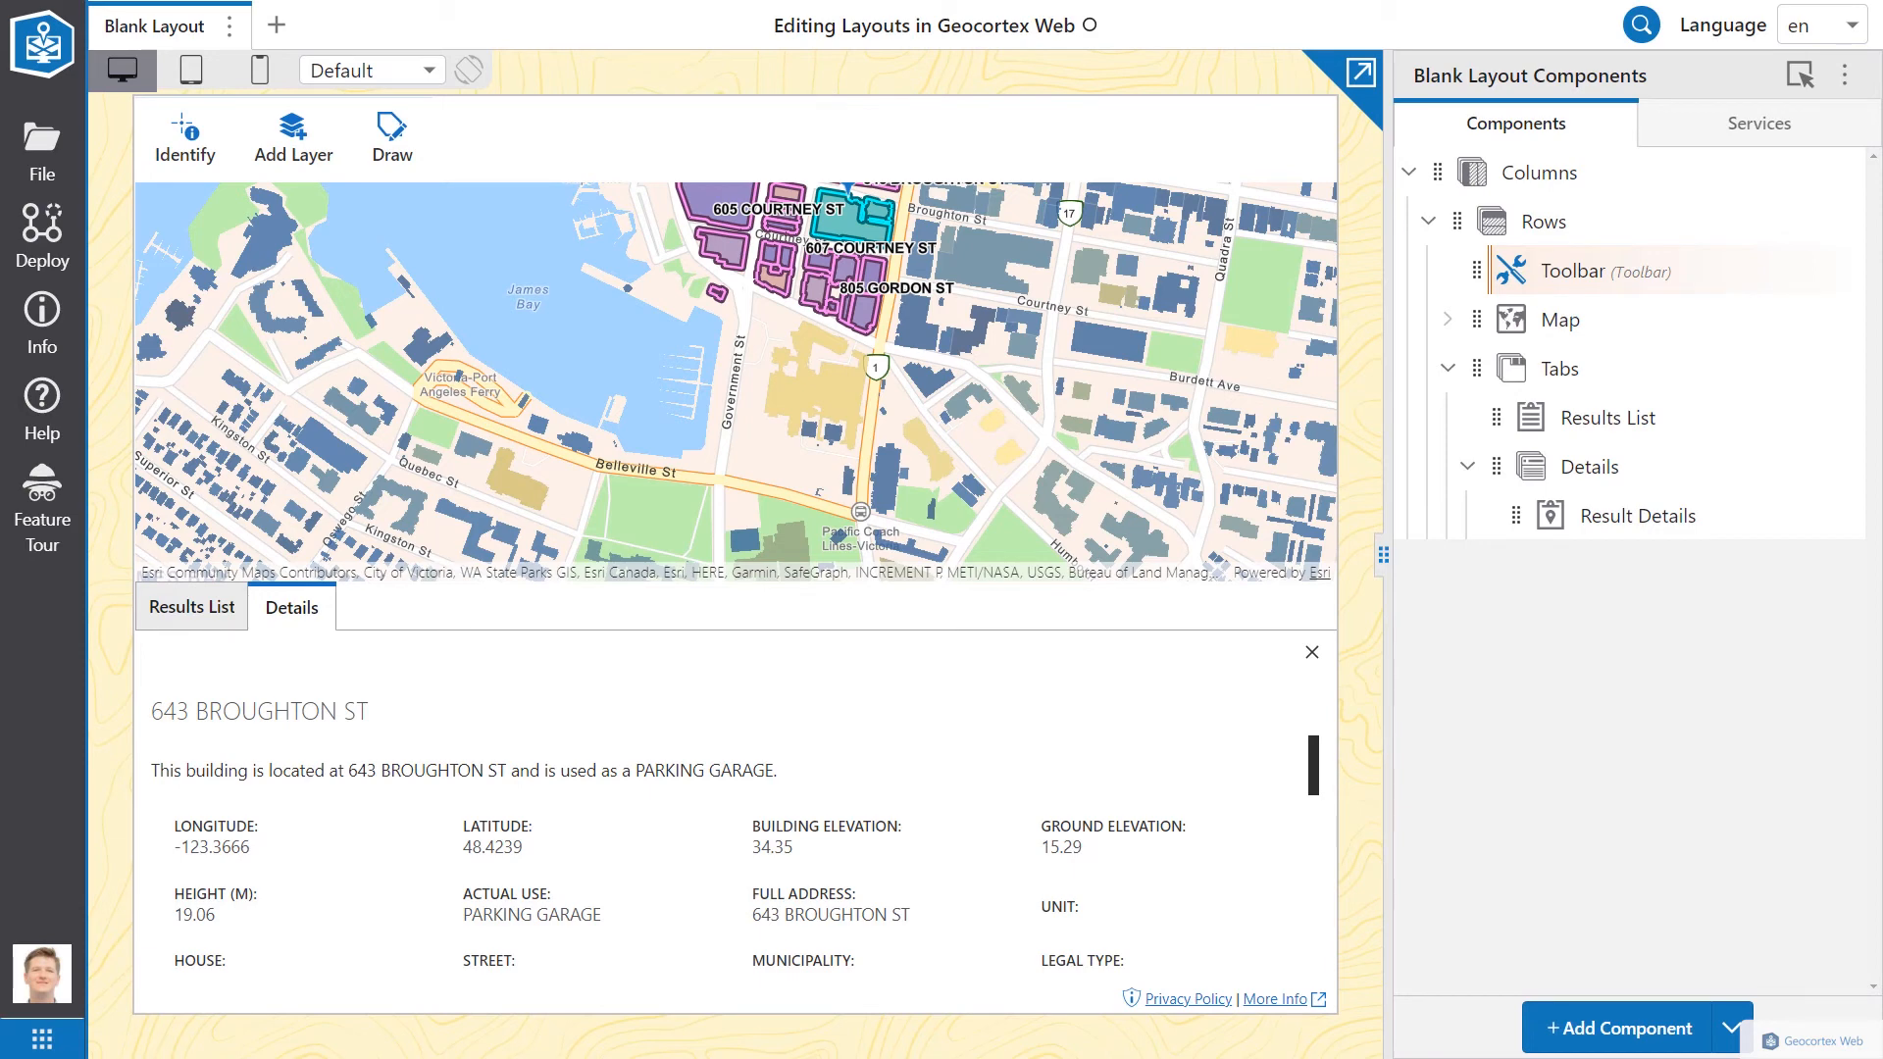
Step: Add a Basemap Picker under Map and set its Layout slot to Top Left
left_click(1633, 1028)
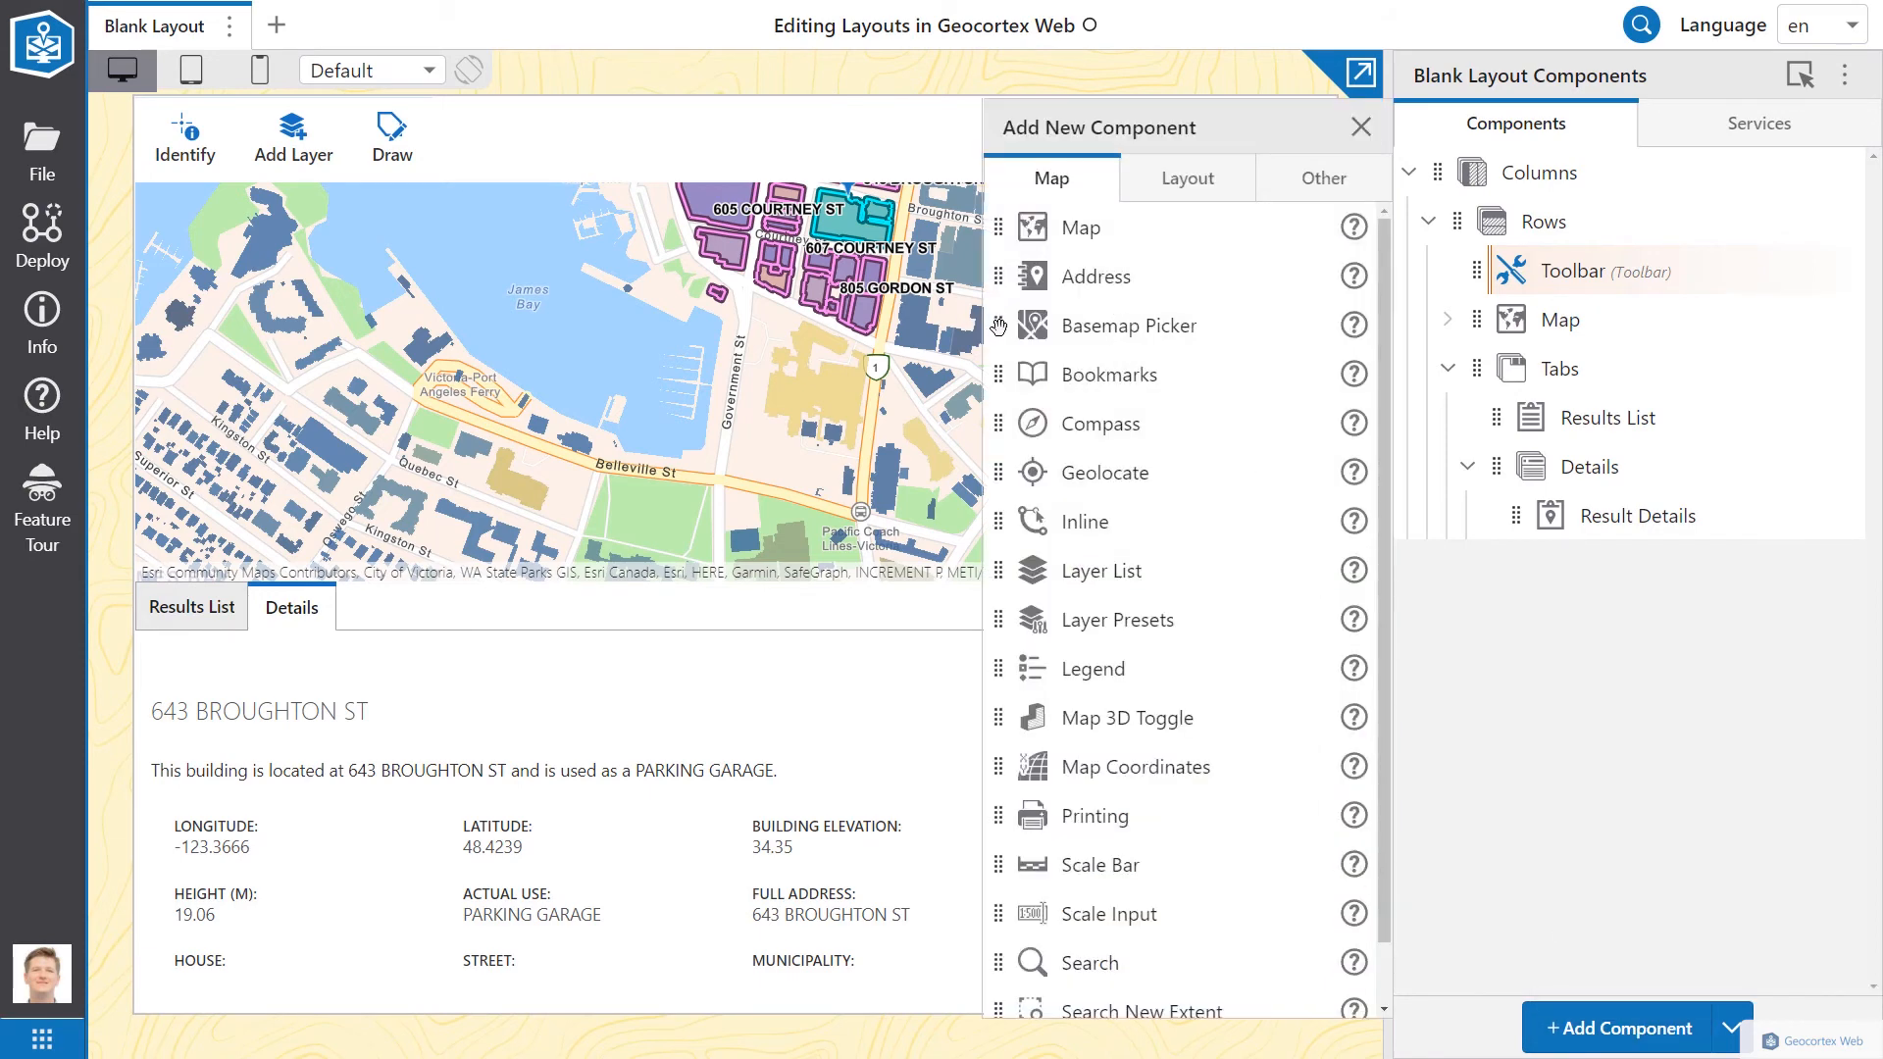
left_click_drag(1000, 326, 1510, 382)
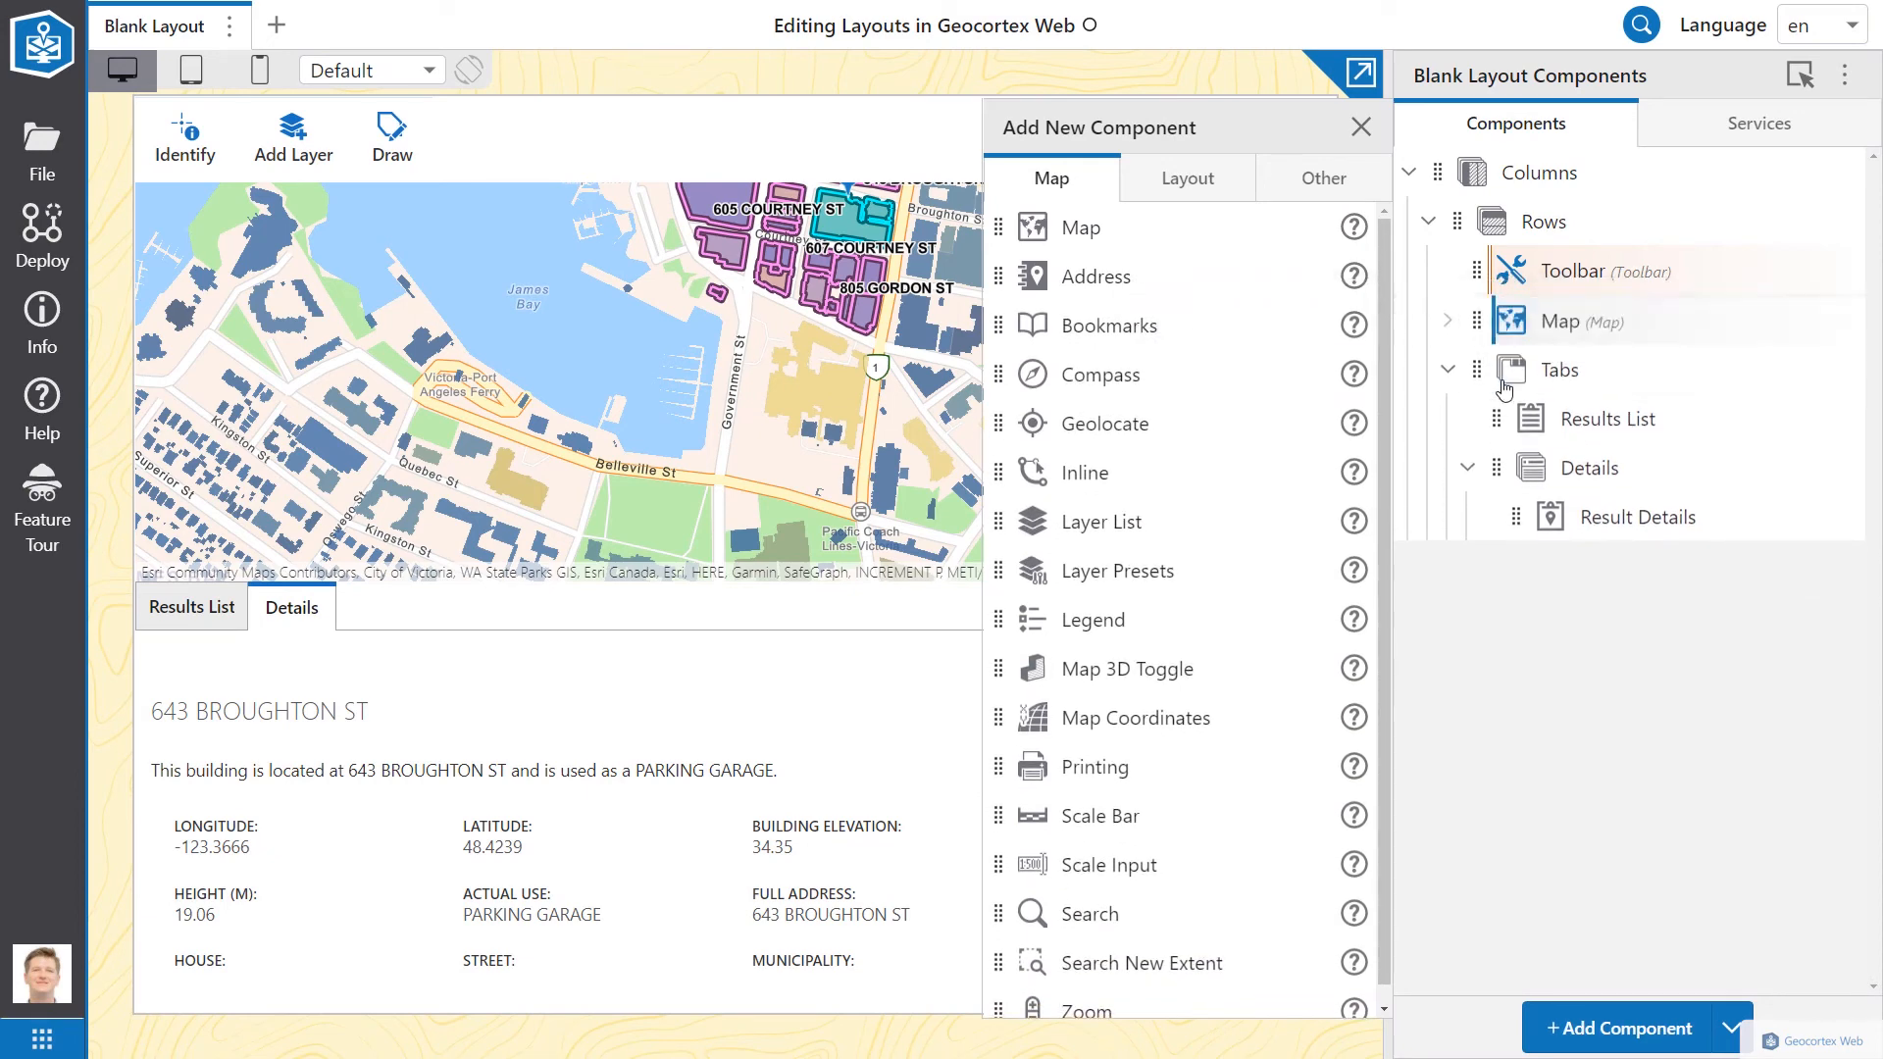
left_click(1362, 128)
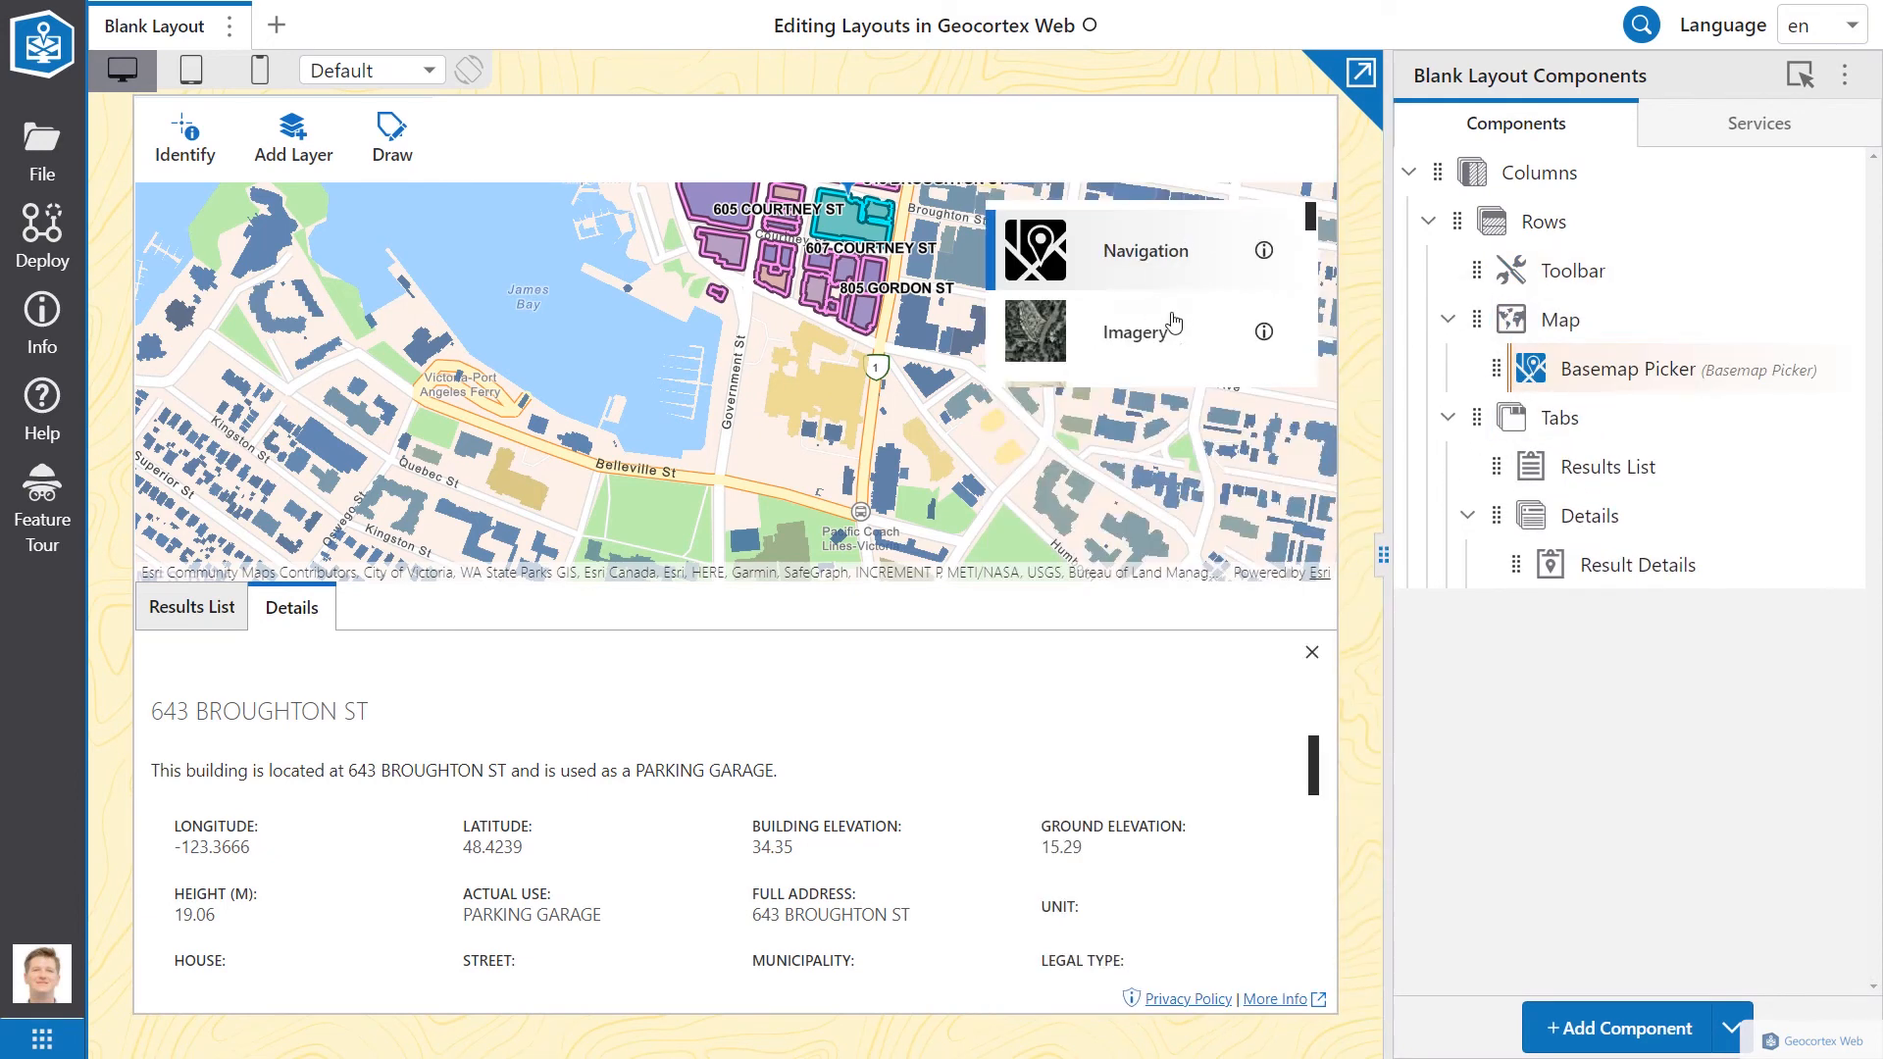
left_click(1609, 373)
scroll(1608, 588, "down", 9)
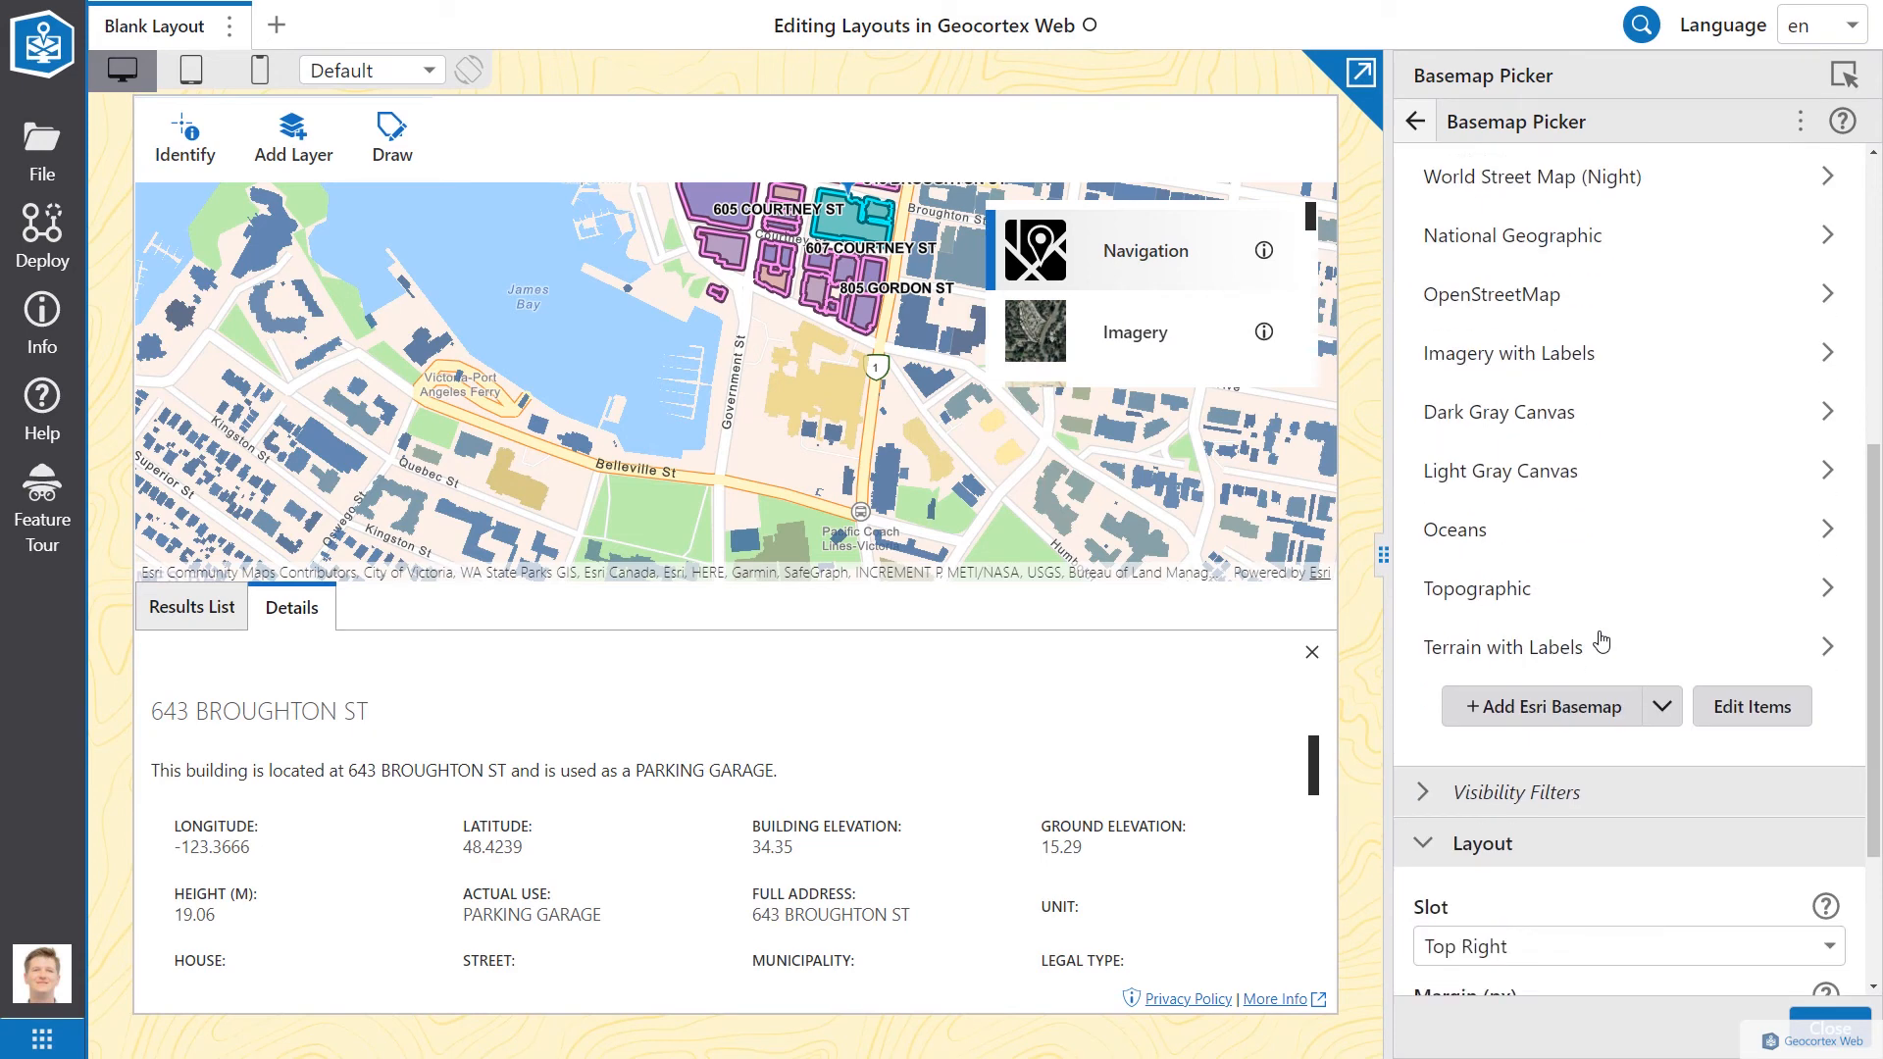
left_click(1501, 748)
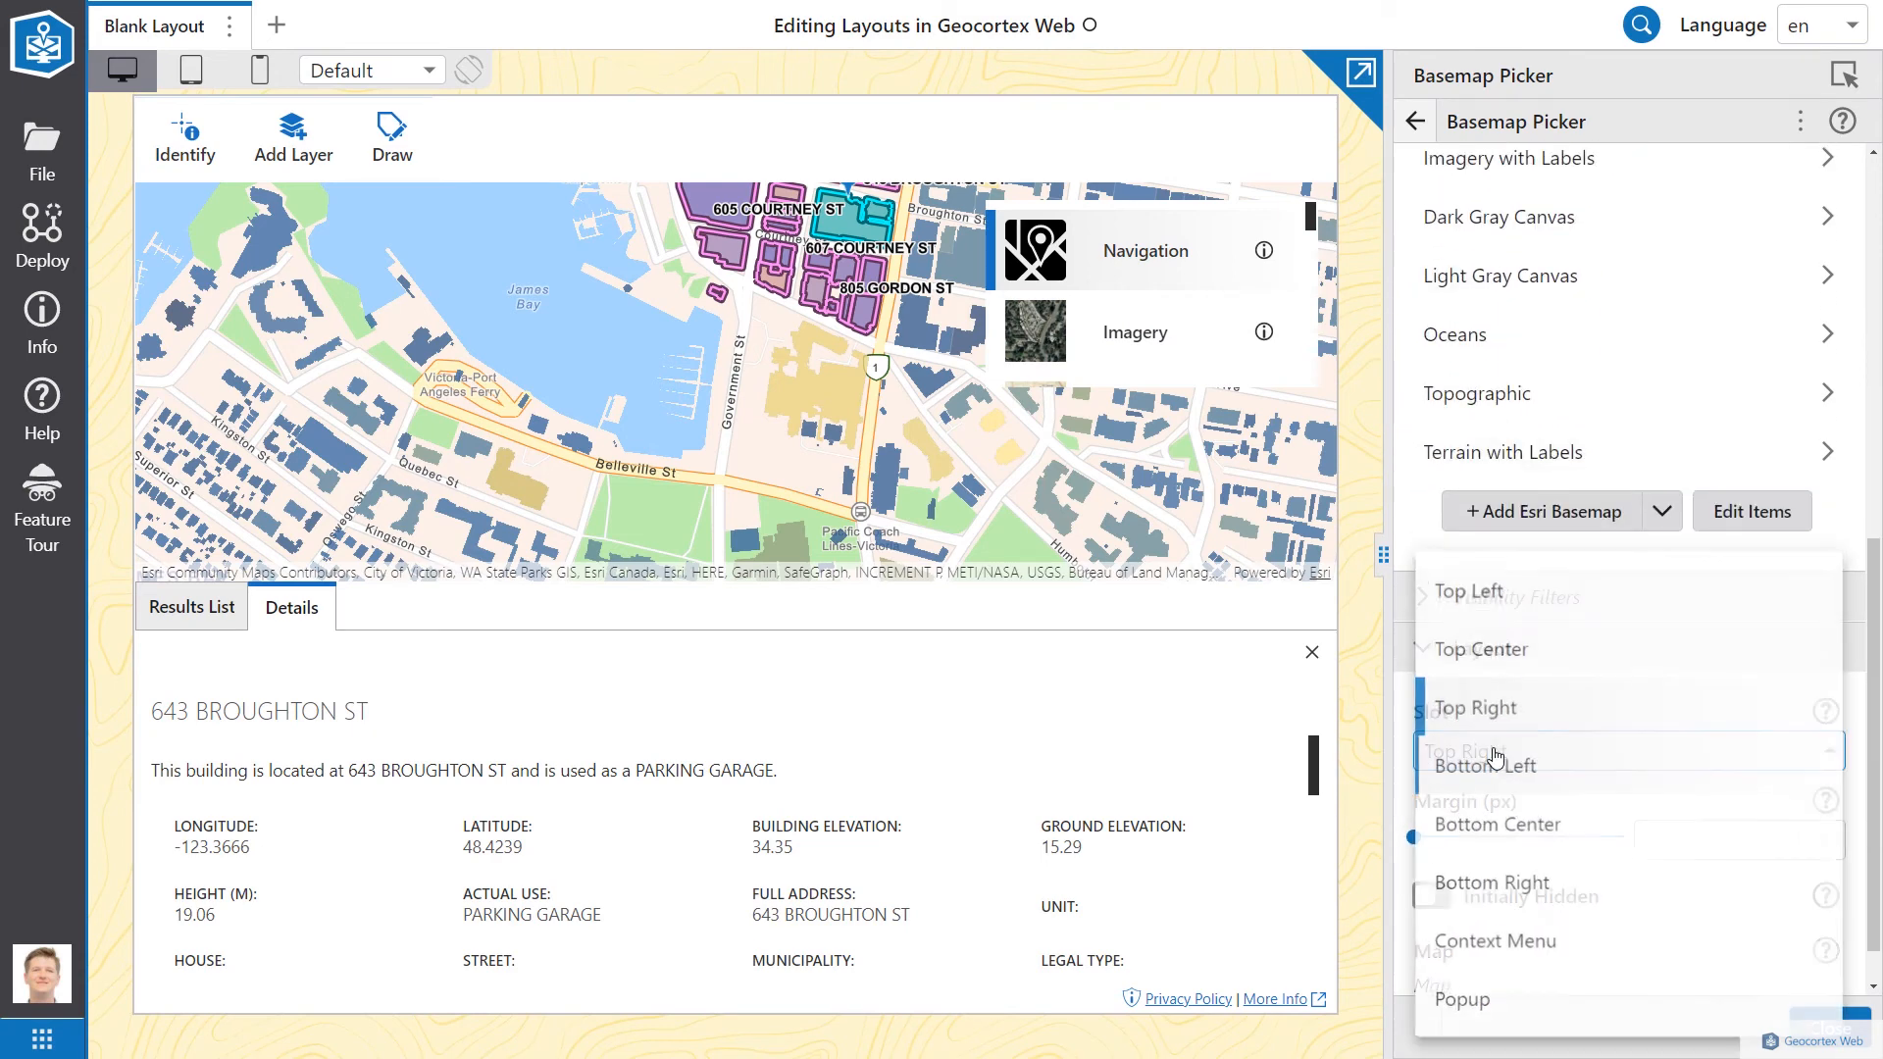
left_click(1476, 608)
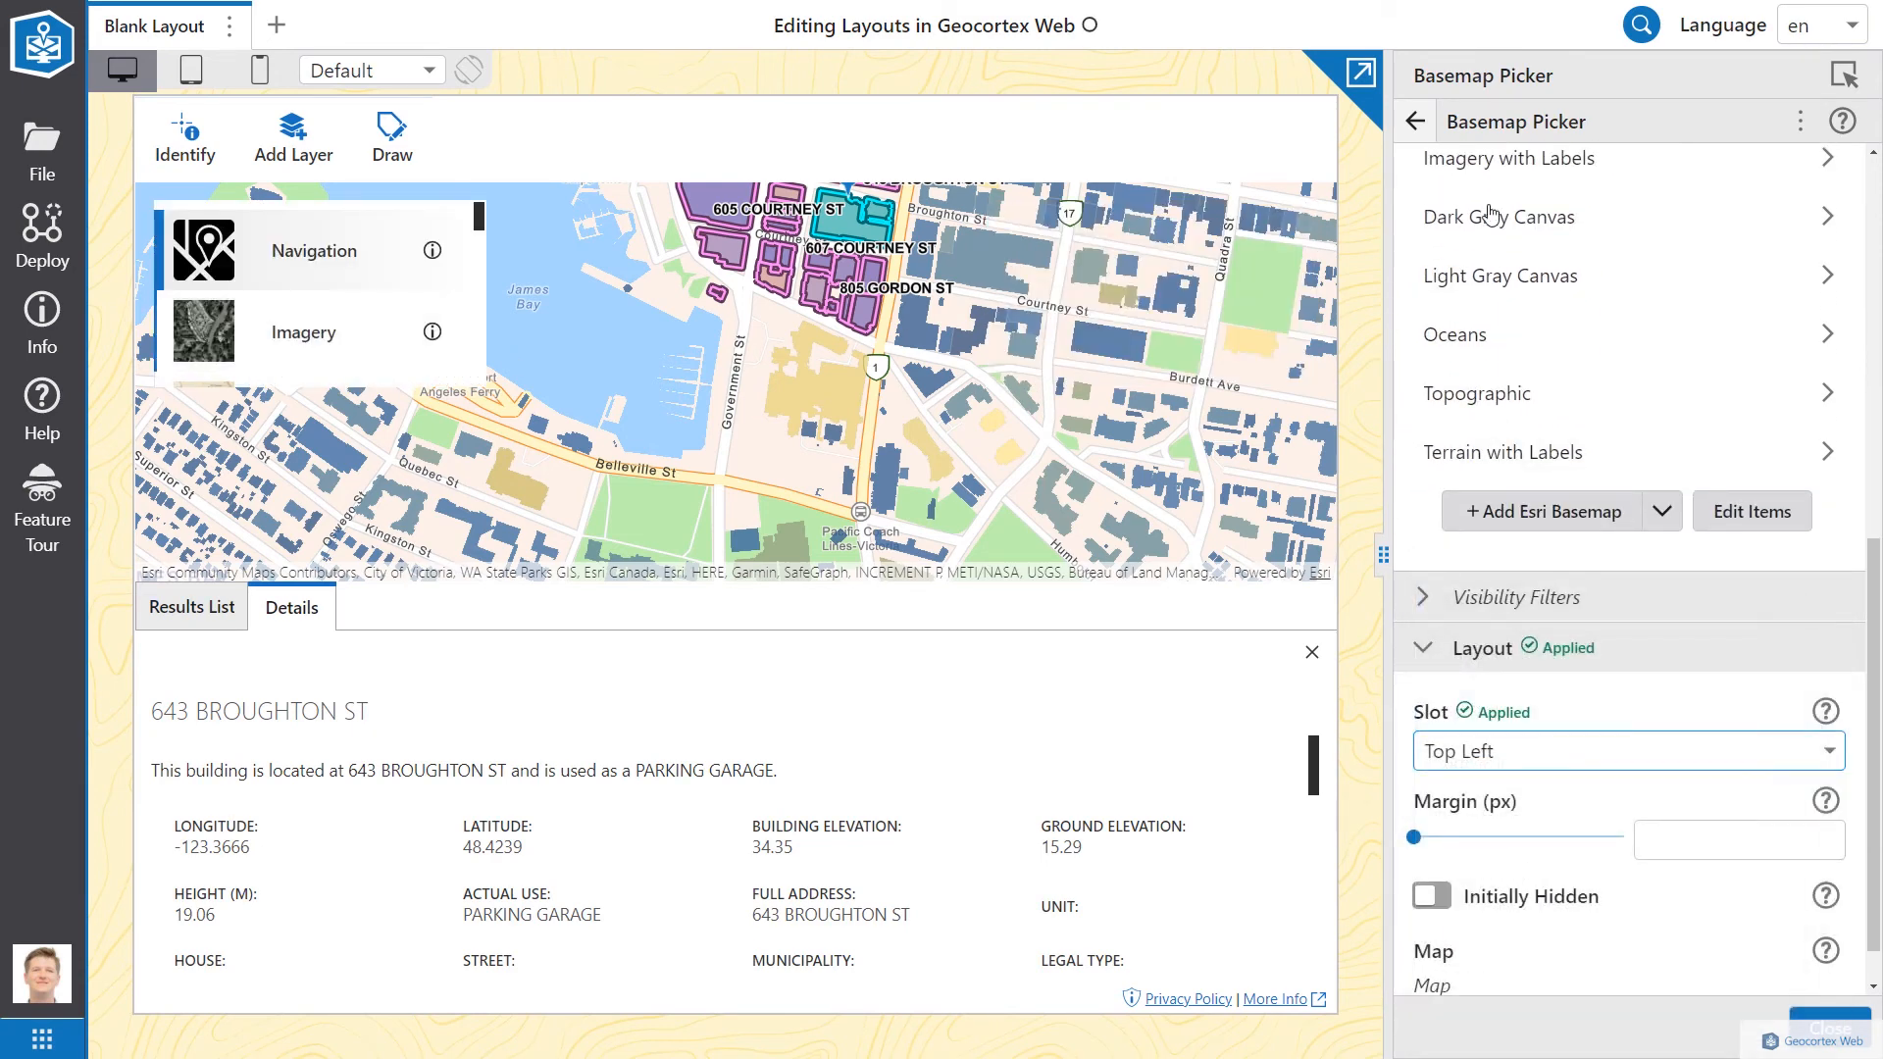
left_click(1415, 121)
left_click_drag(686, 357, 603, 408)
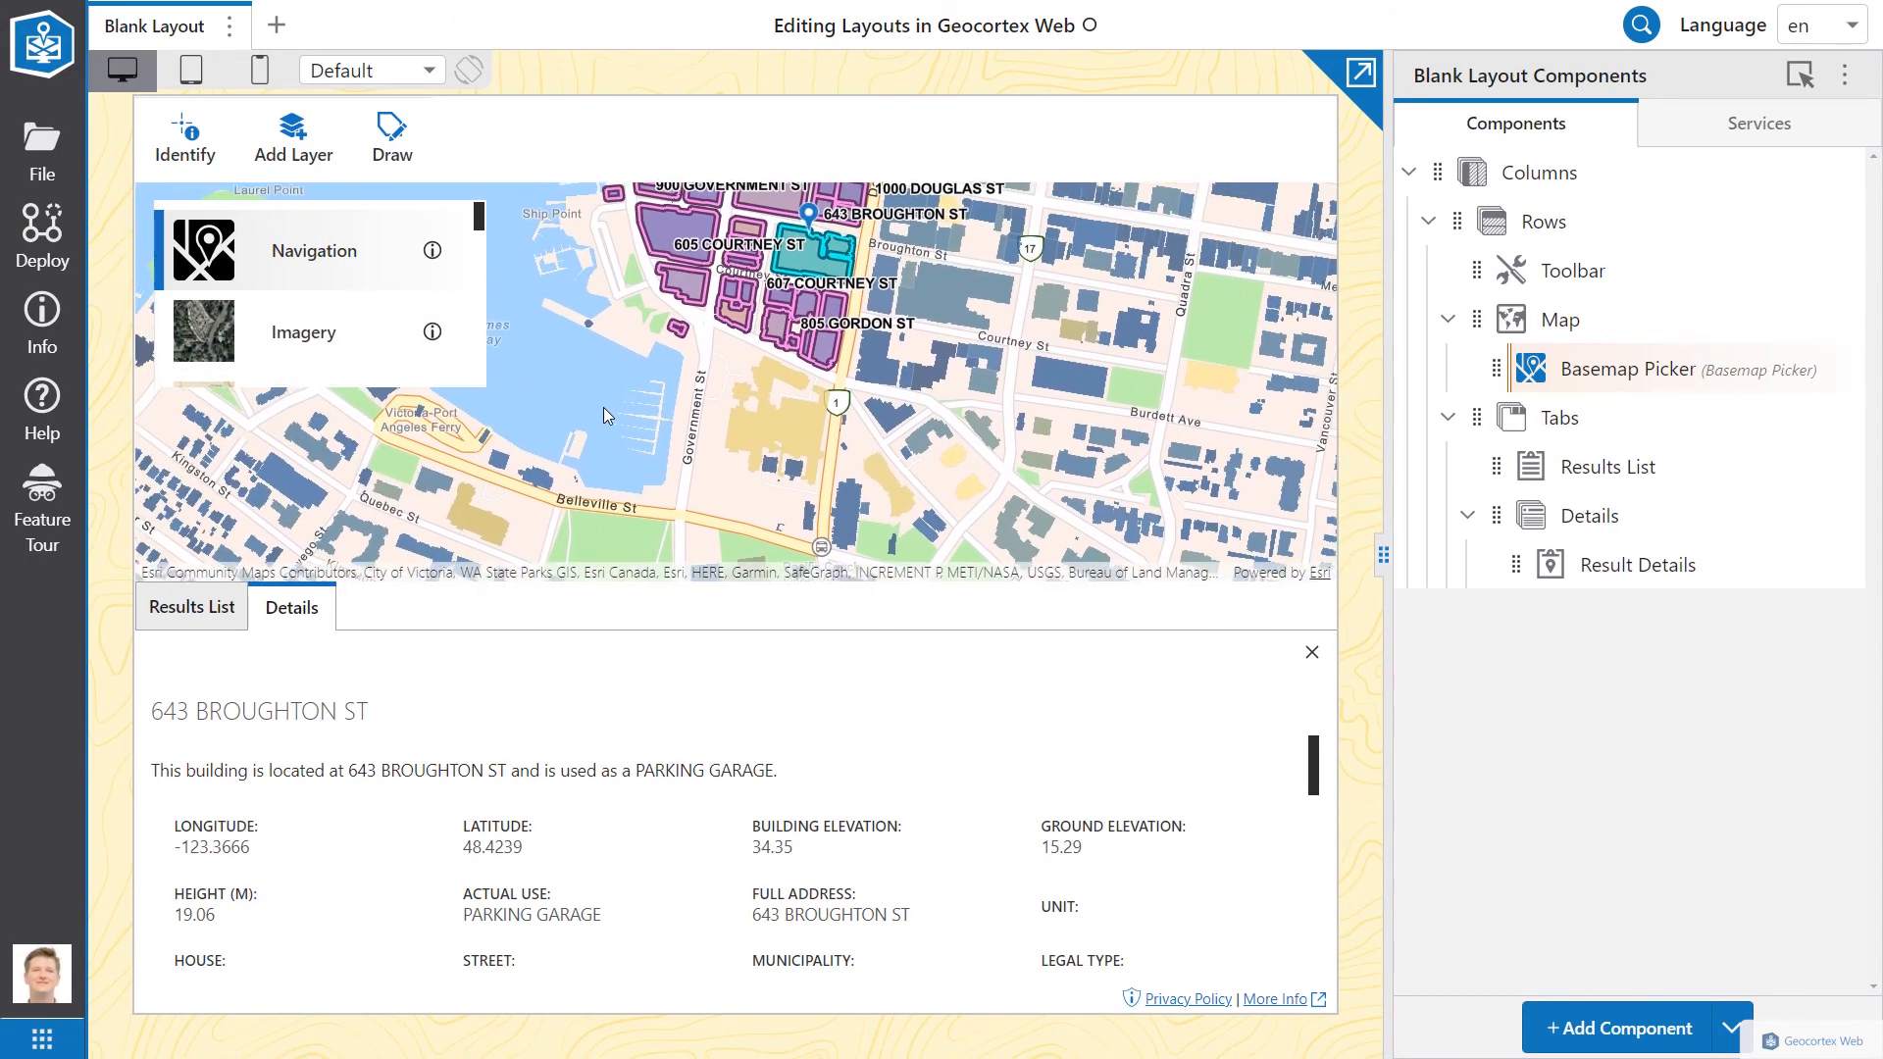
left_click(1650, 1021)
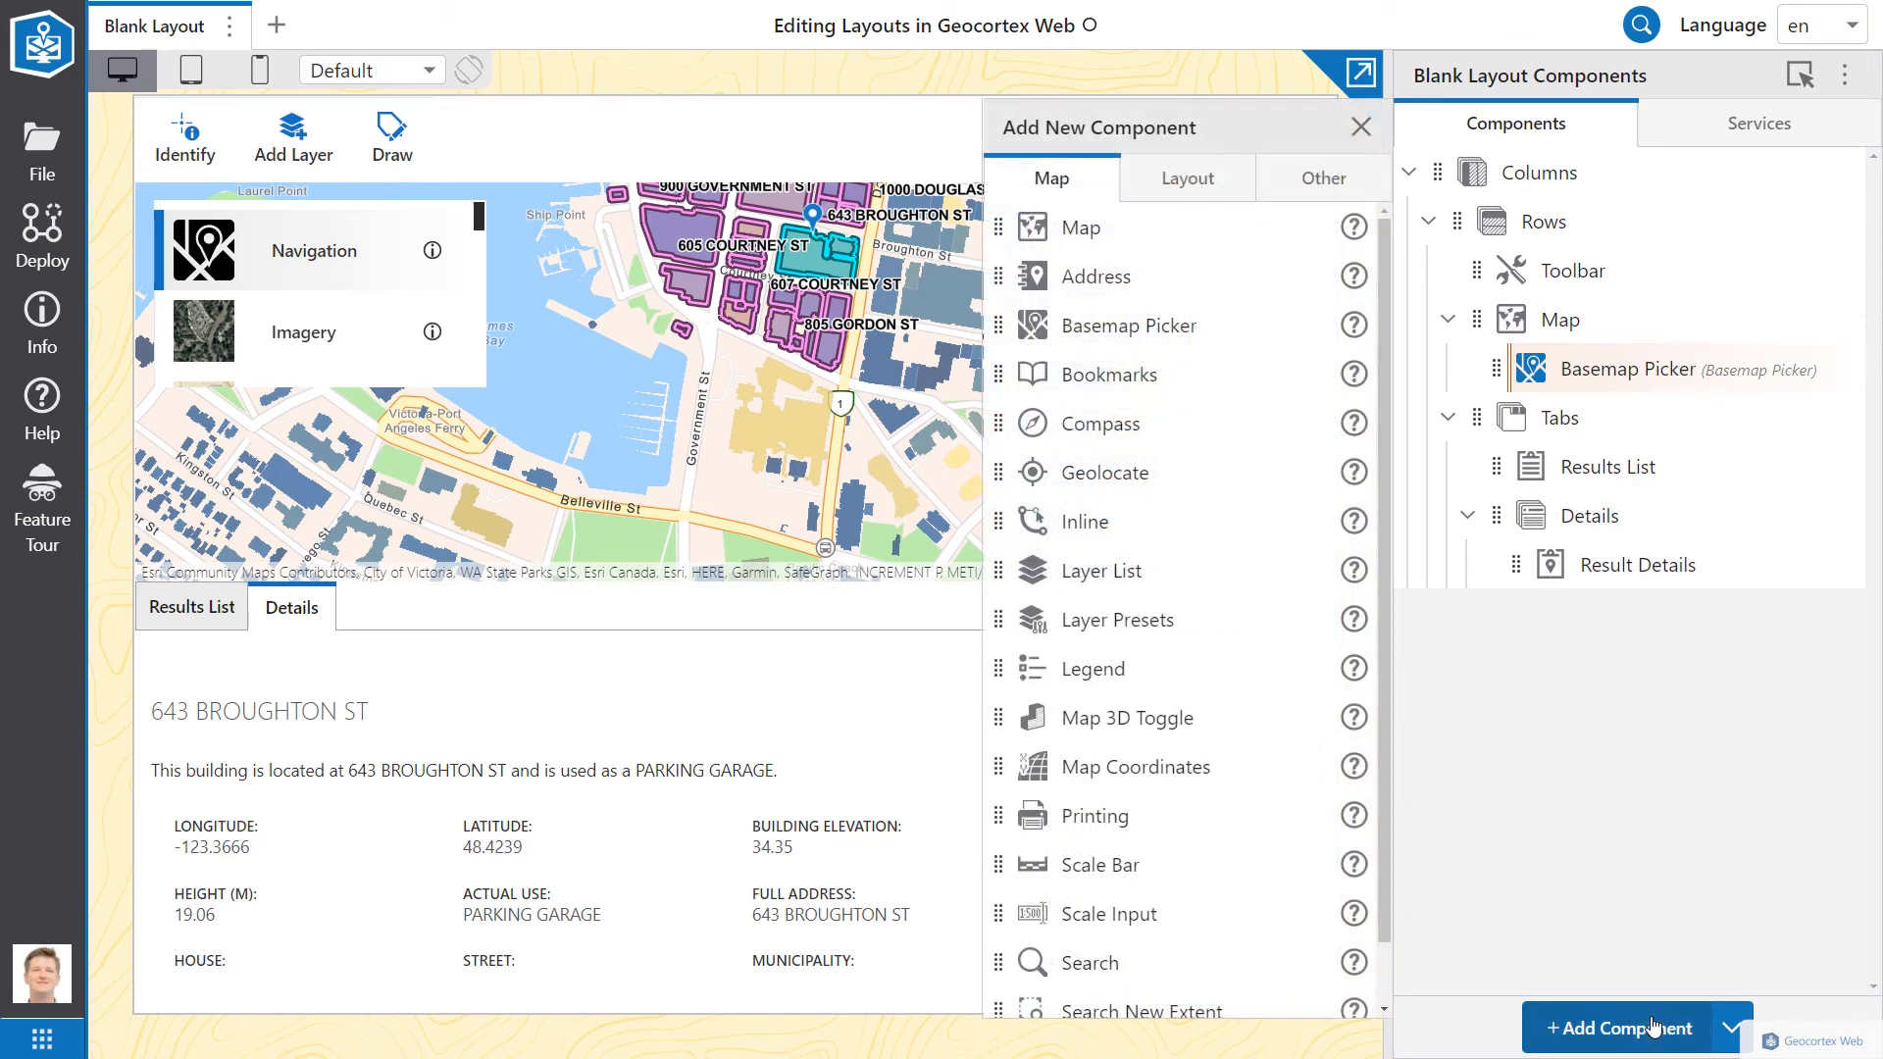
Step: Add an Expand component to the Map with its slot set to Top Left
left_click(1211, 187)
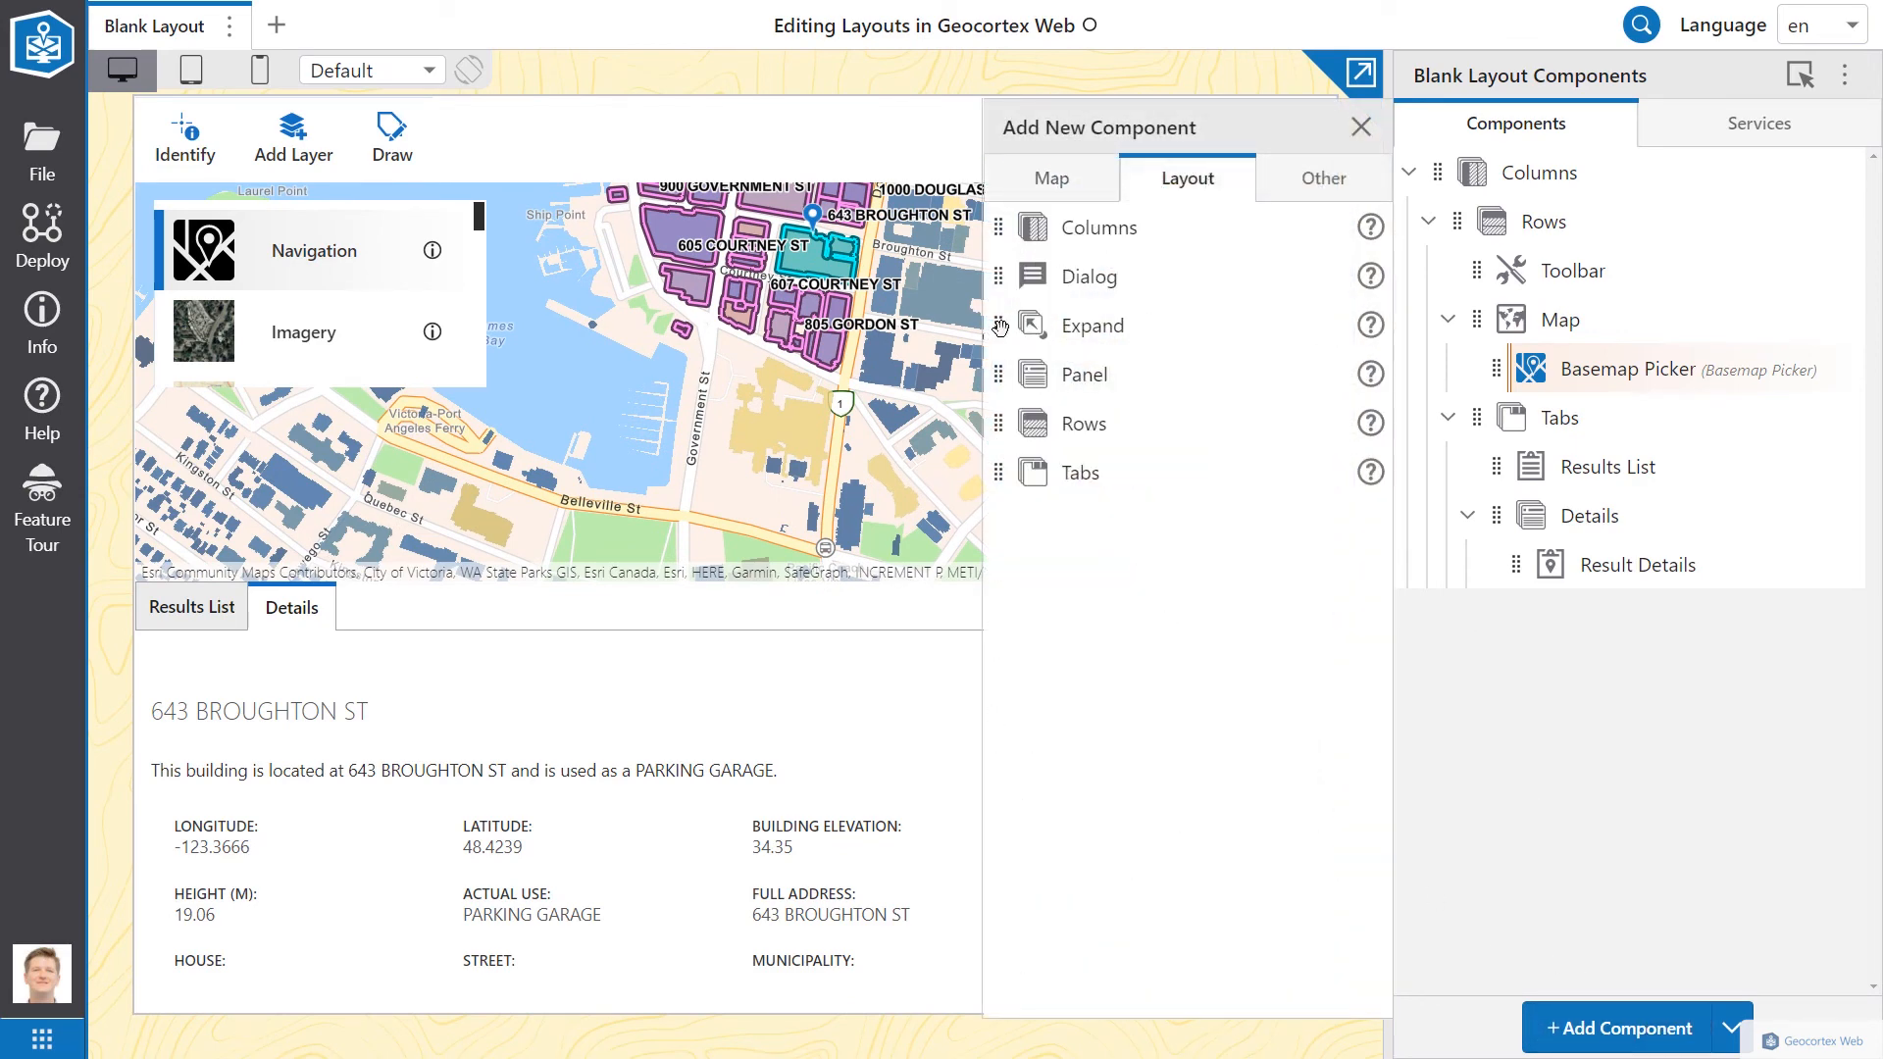
left_click_drag(1000, 326, 1511, 339)
left_click(1595, 370)
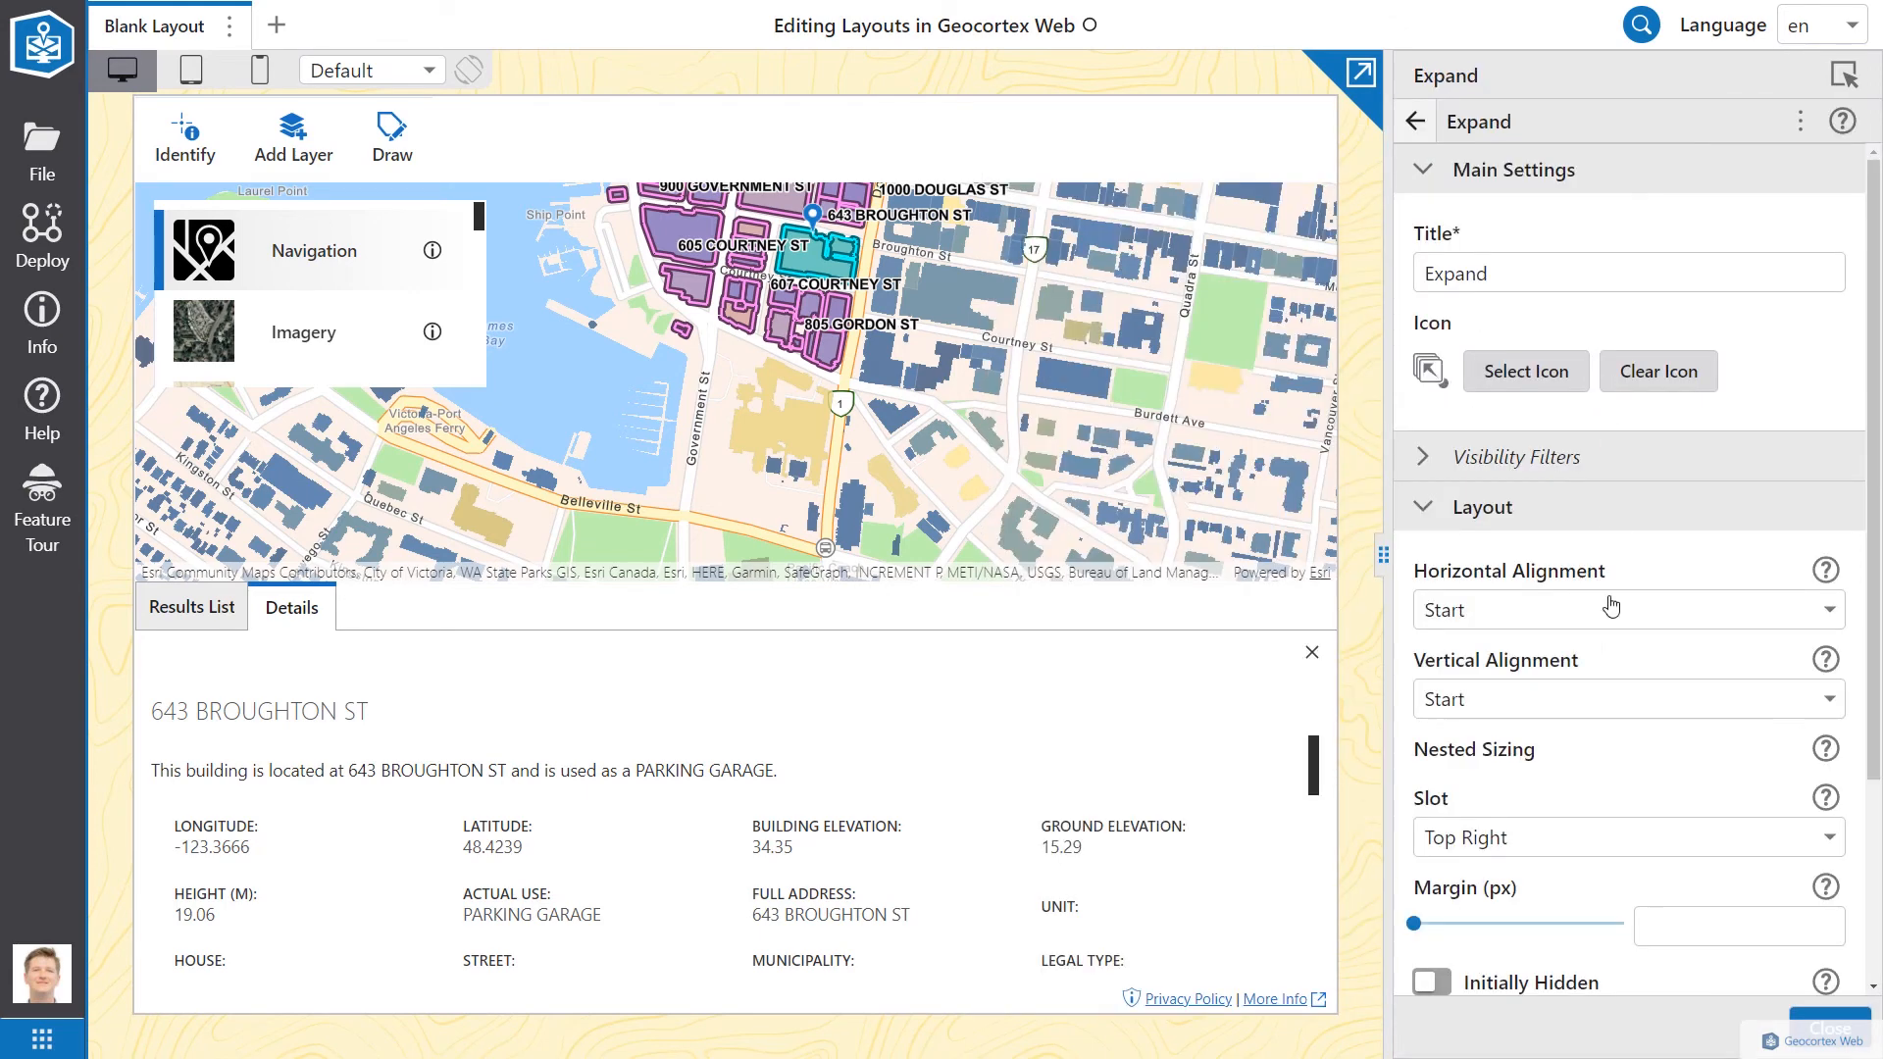
scroll(1610, 664, "down", 3)
left_click(1471, 561)
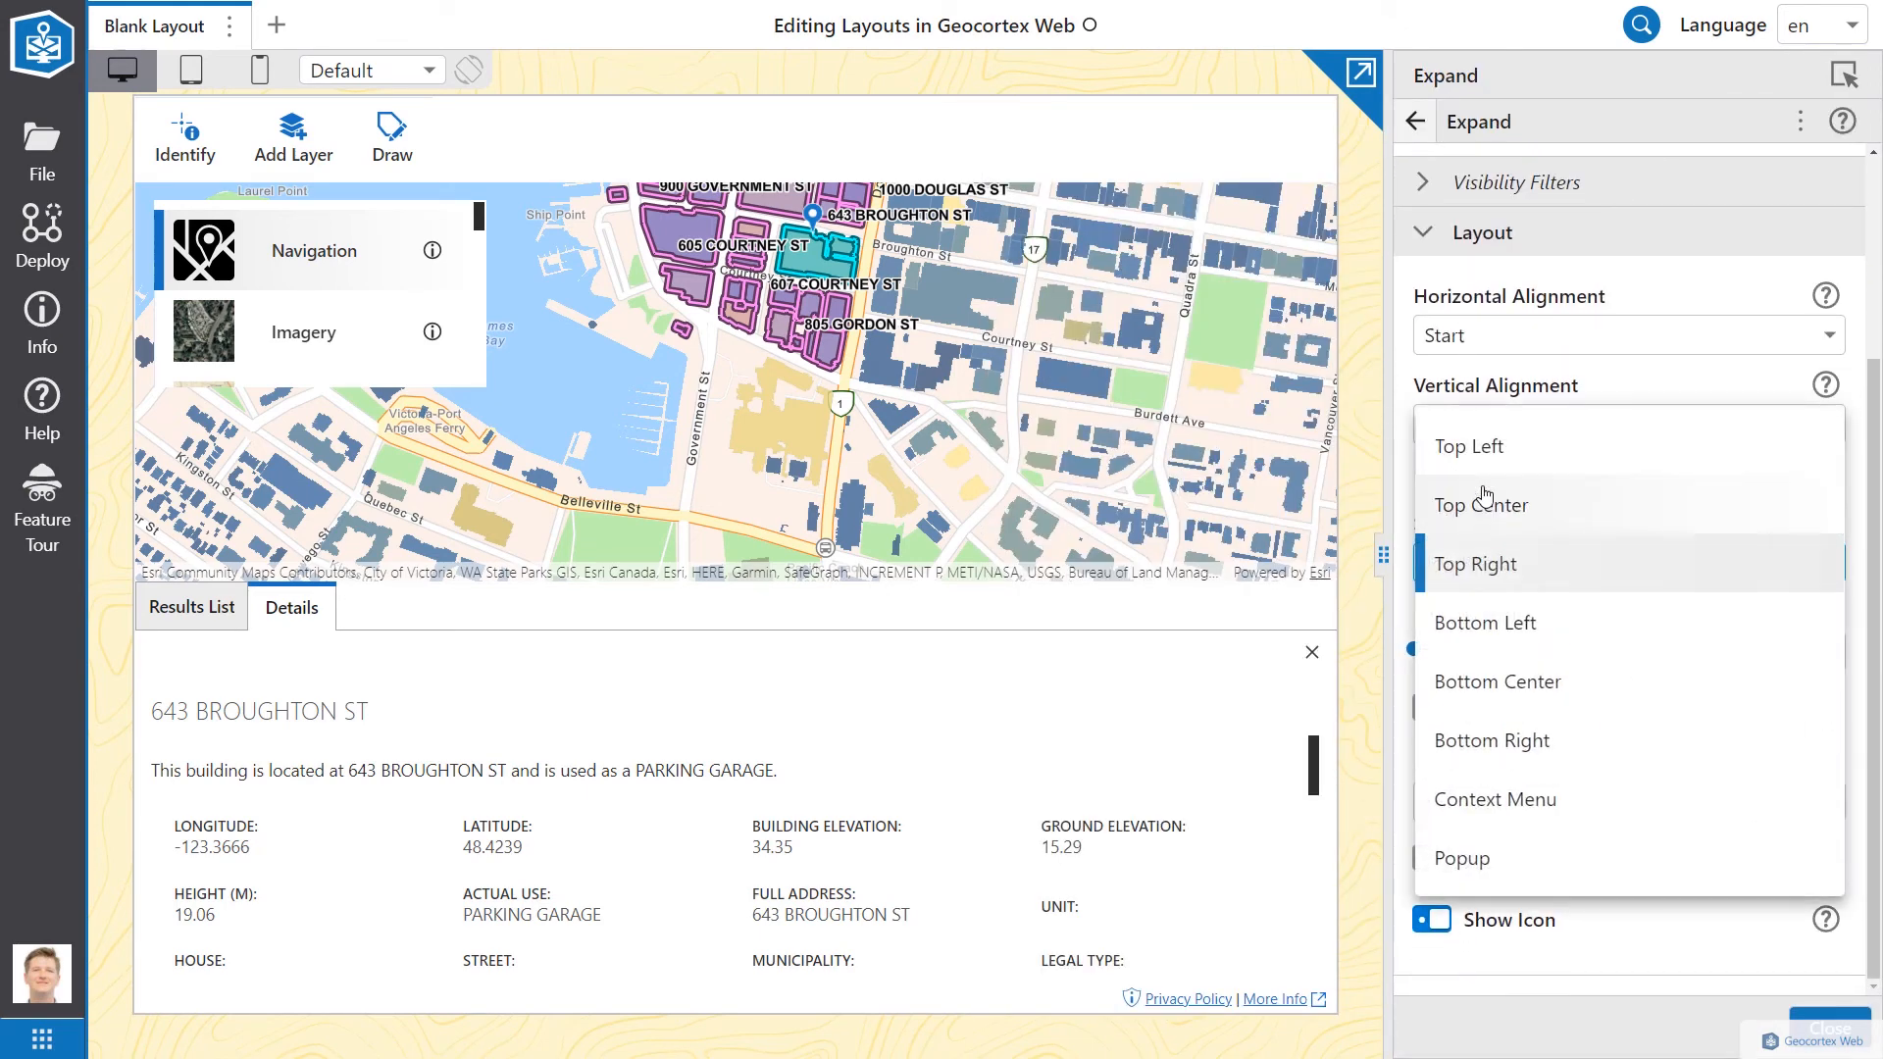
left_click(1485, 457)
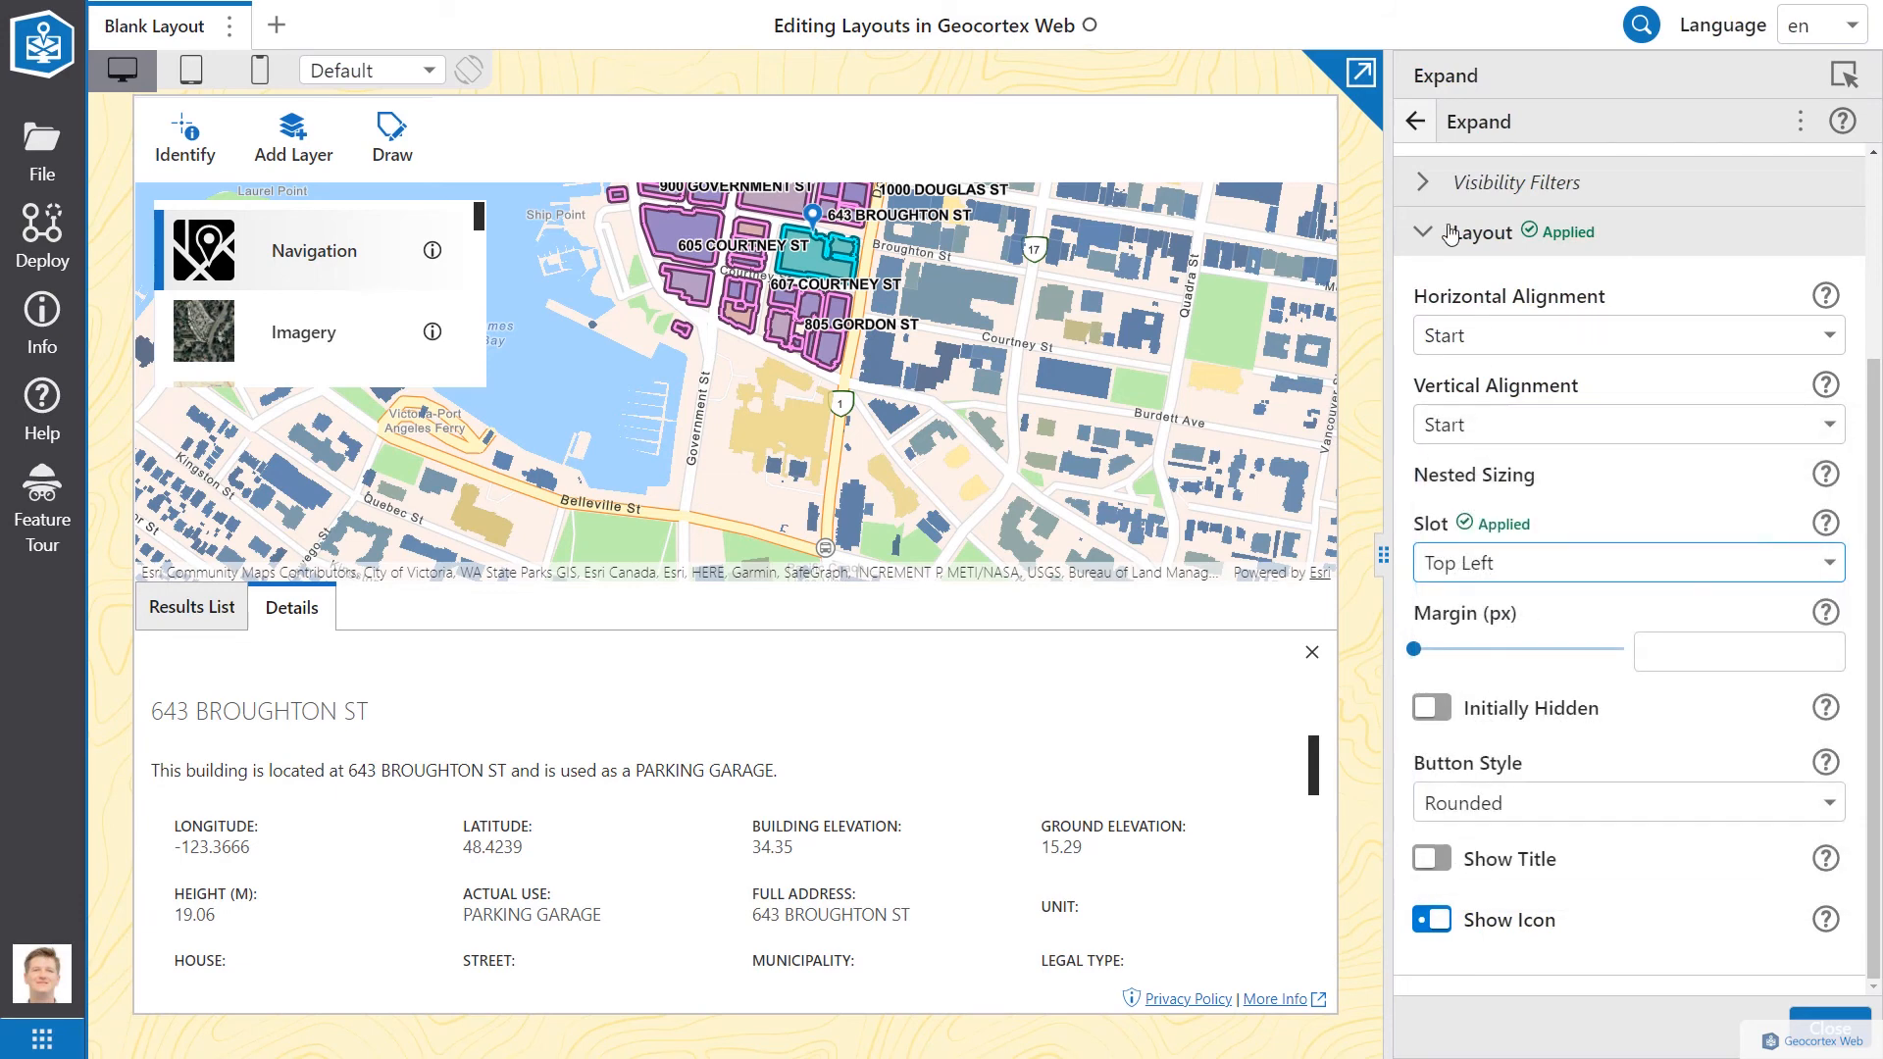
left_click(1414, 122)
Step: Move the Basemap Picker into the Expand and test it, ending on World Navigation Map
left_click_drag(1498, 424, 1519, 384)
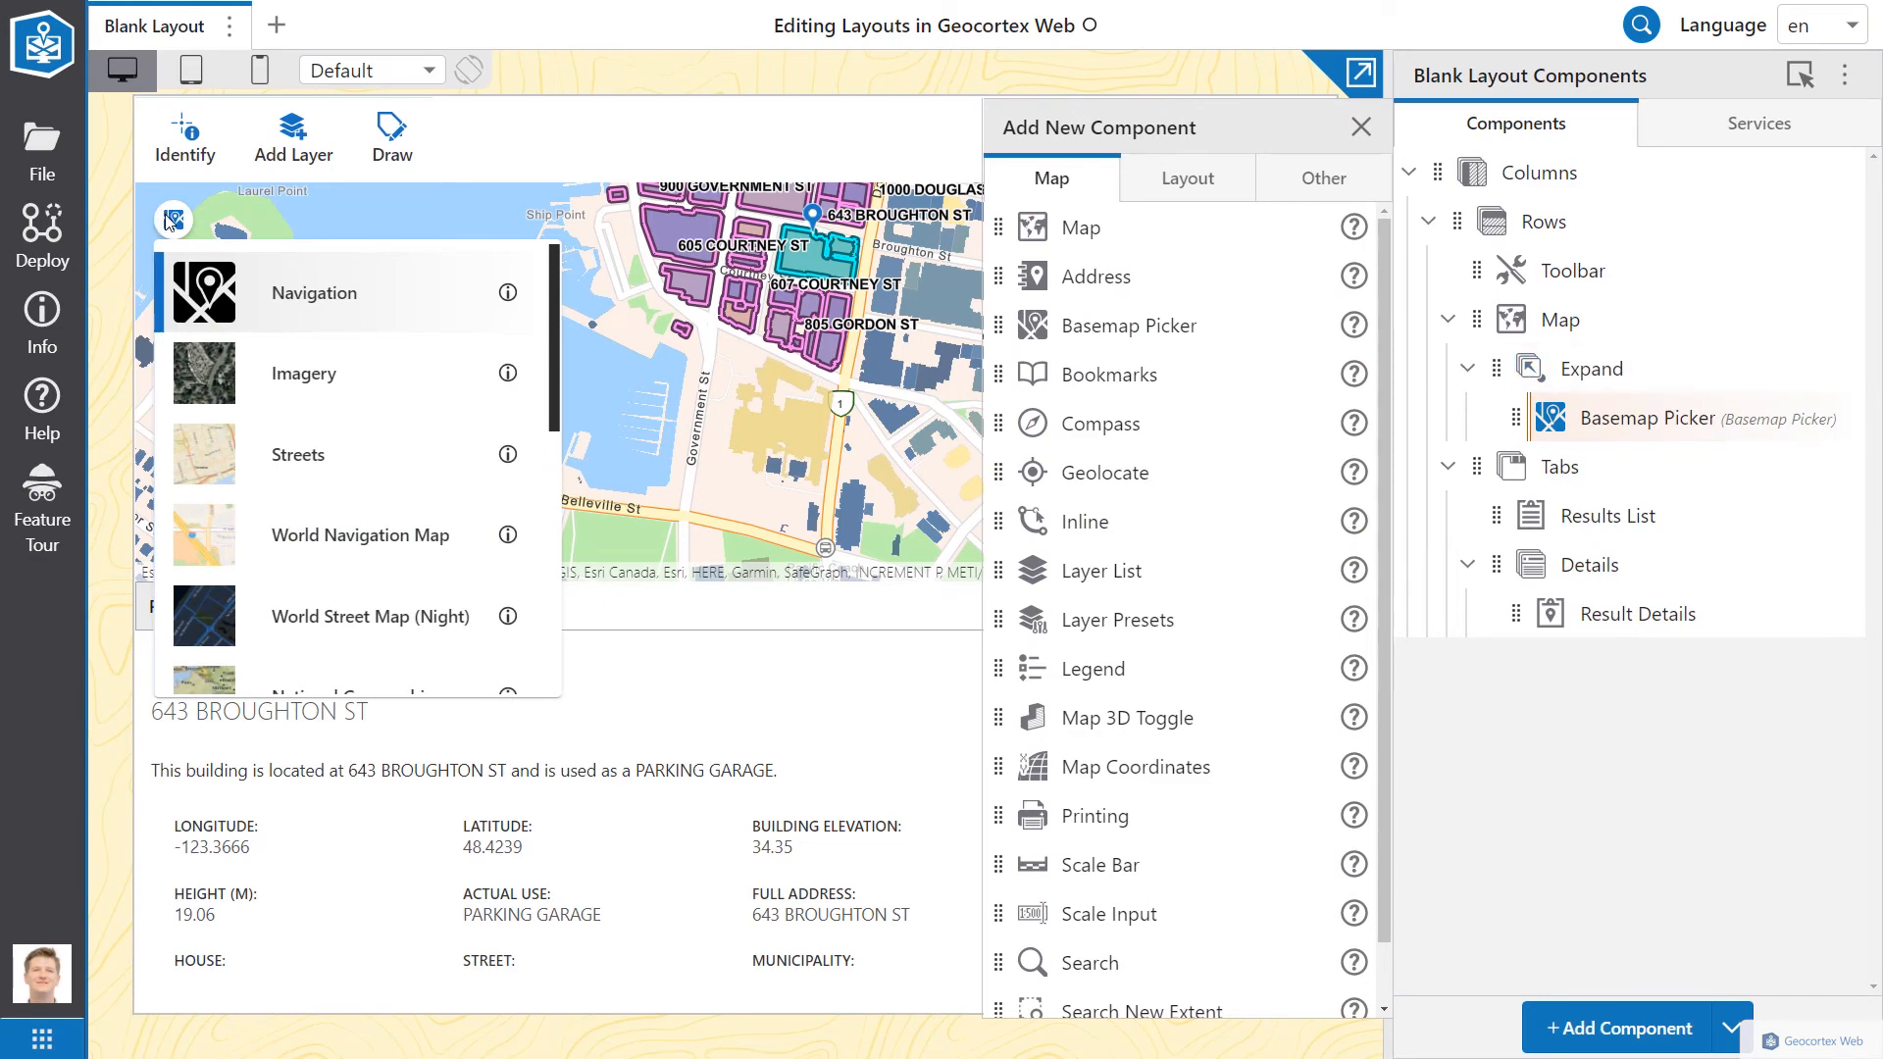
left_click(172, 222)
left_click(173, 222)
left_click(172, 221)
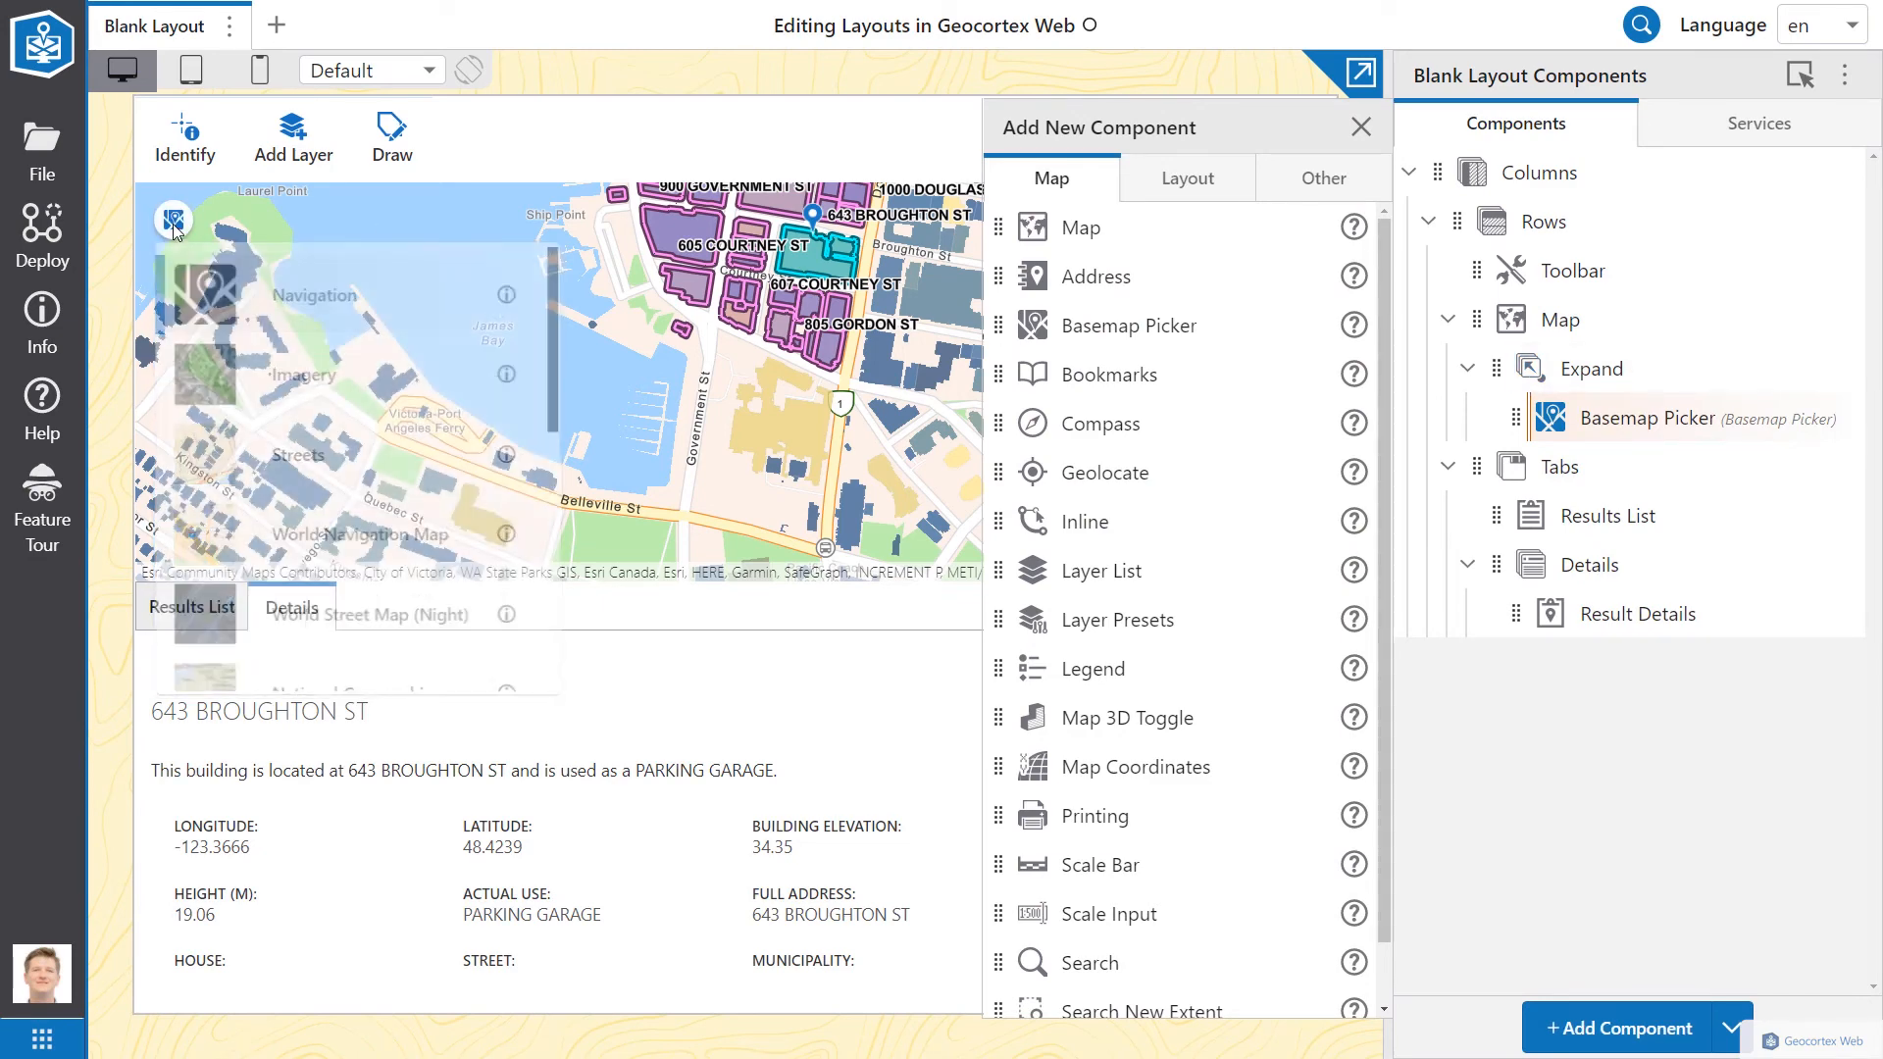
left_click(173, 224)
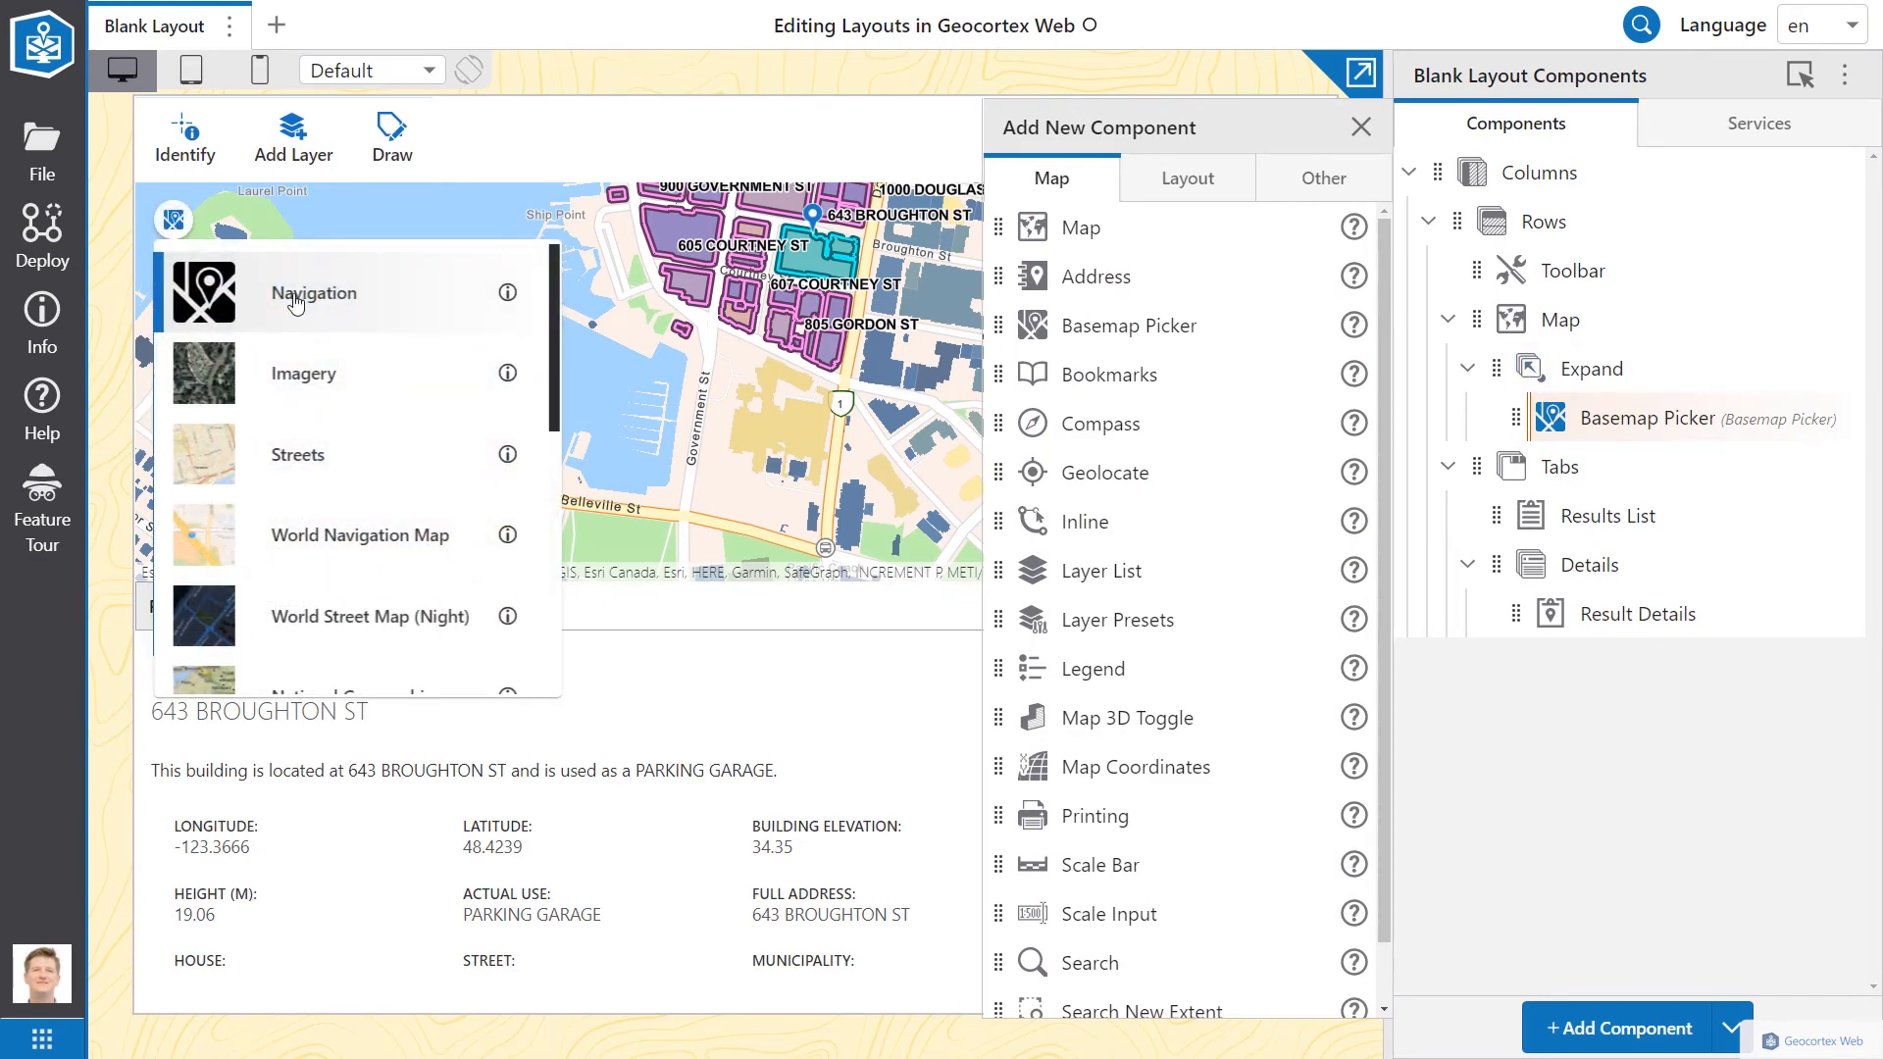
left_click(307, 534)
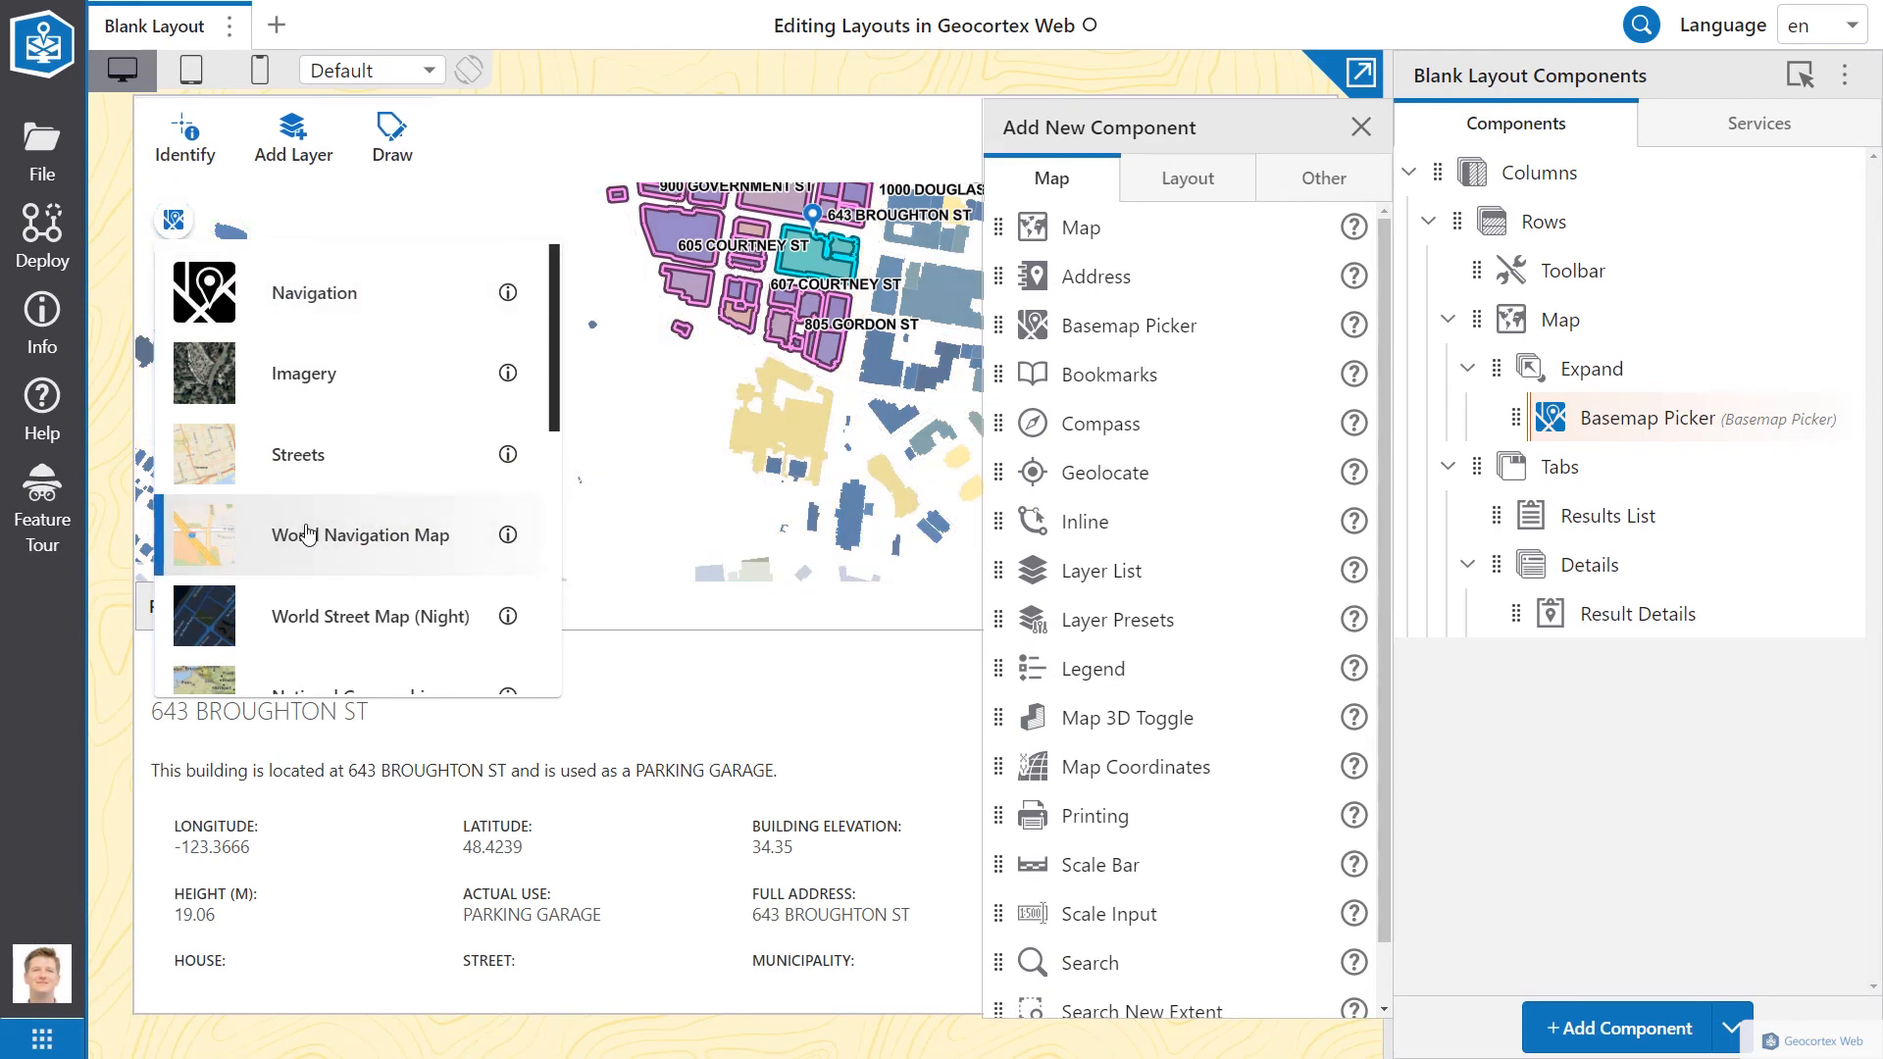
left_click(305, 388)
left_click(309, 535)
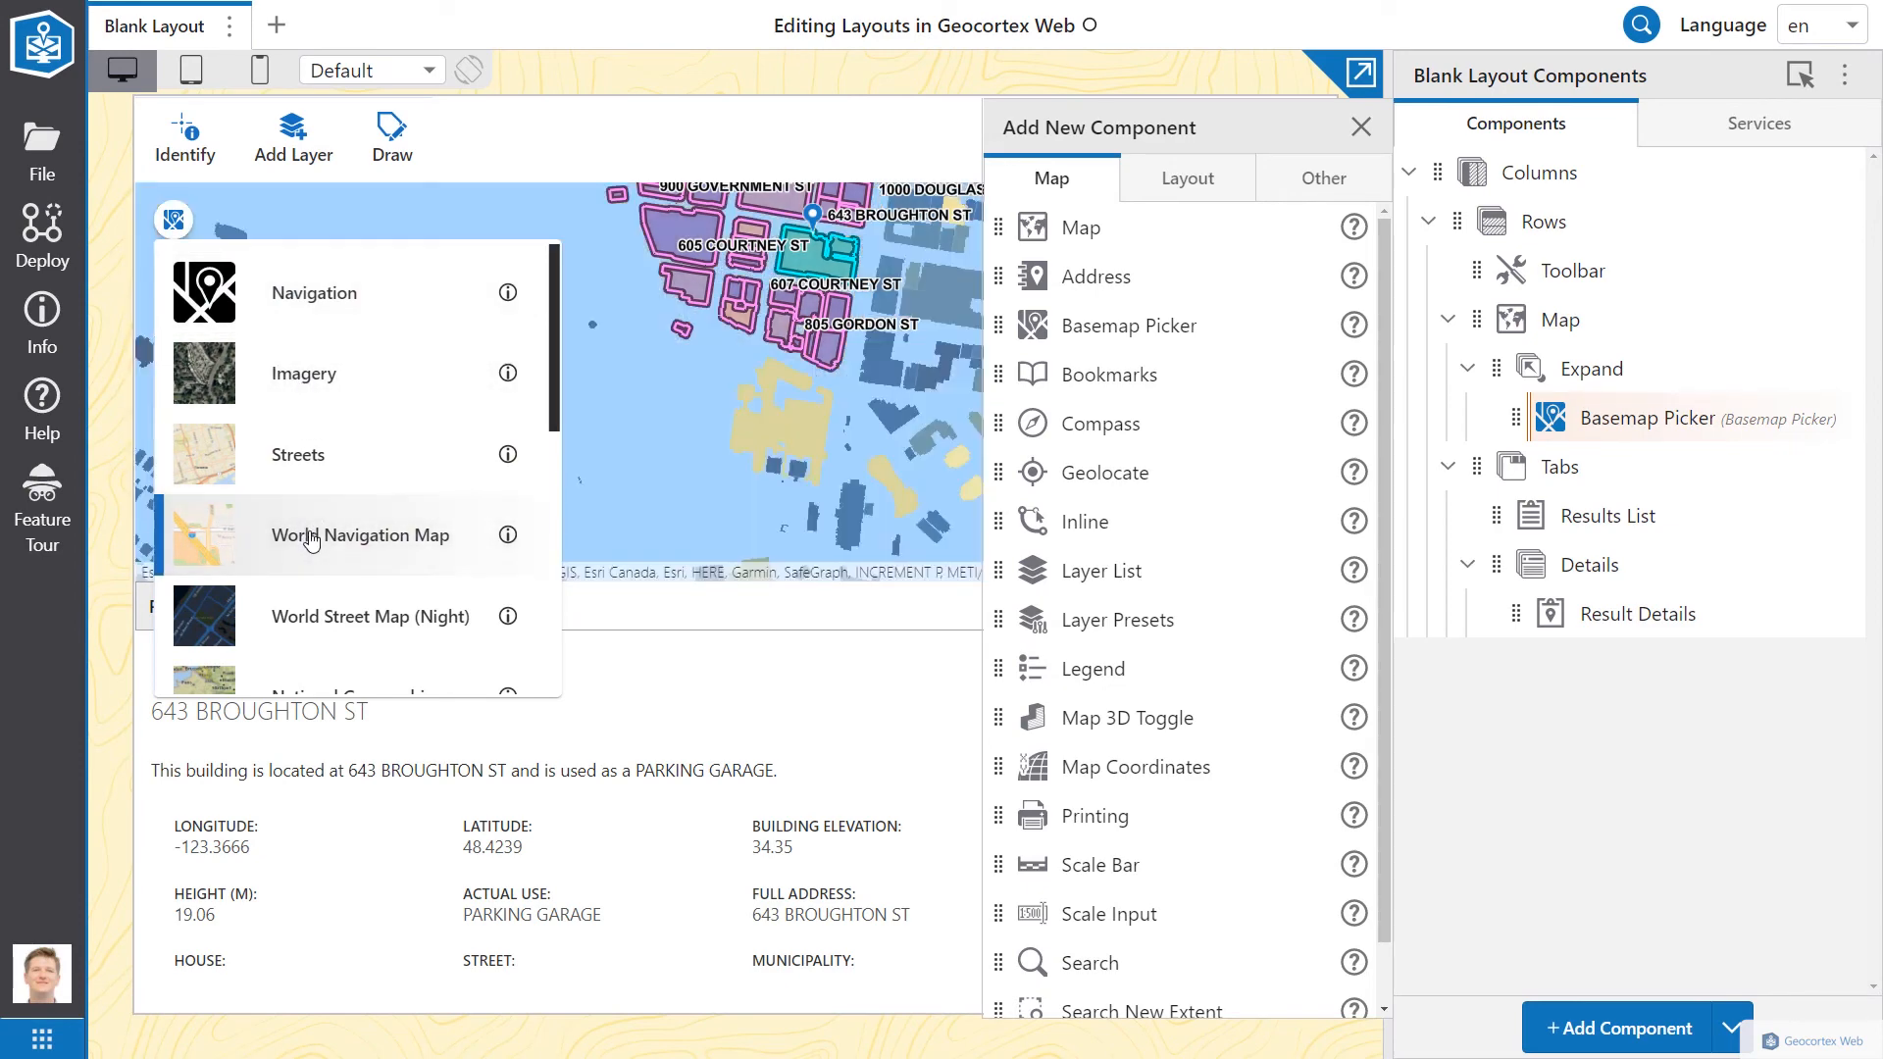
left_click(176, 228)
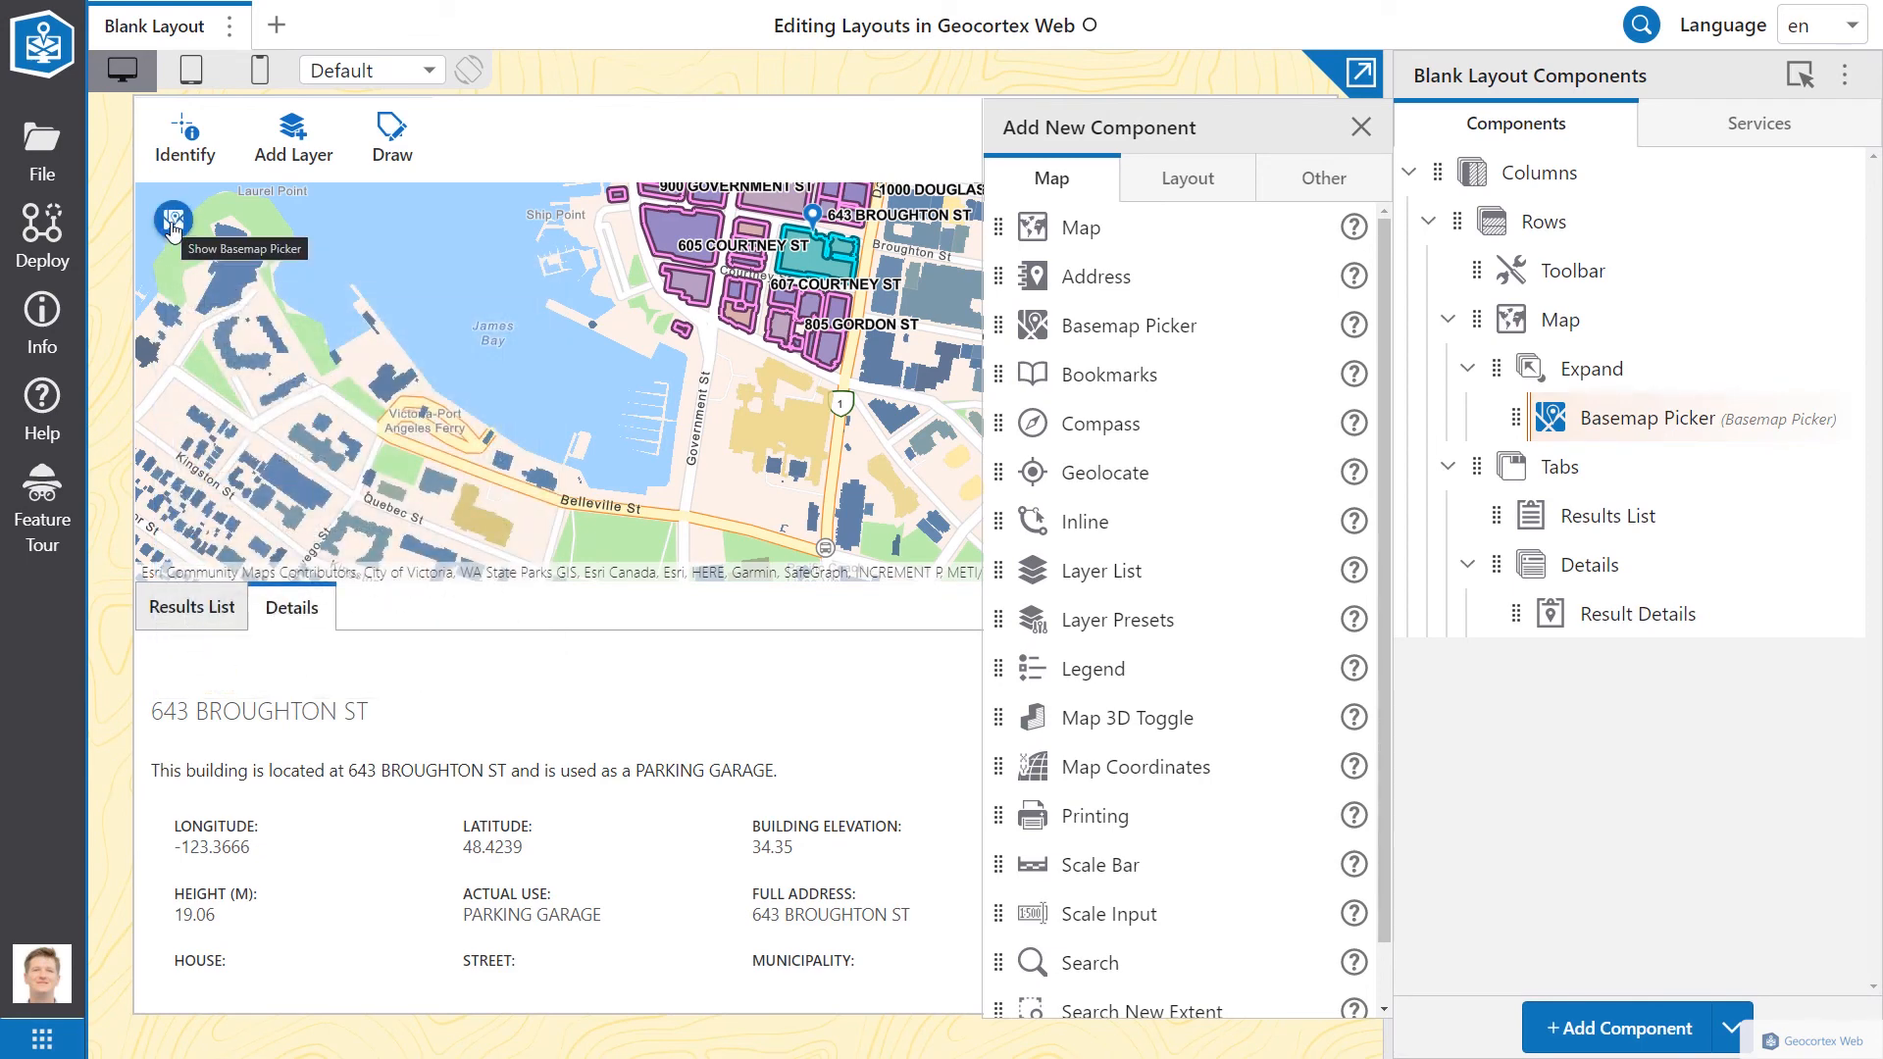
left_click(1188, 178)
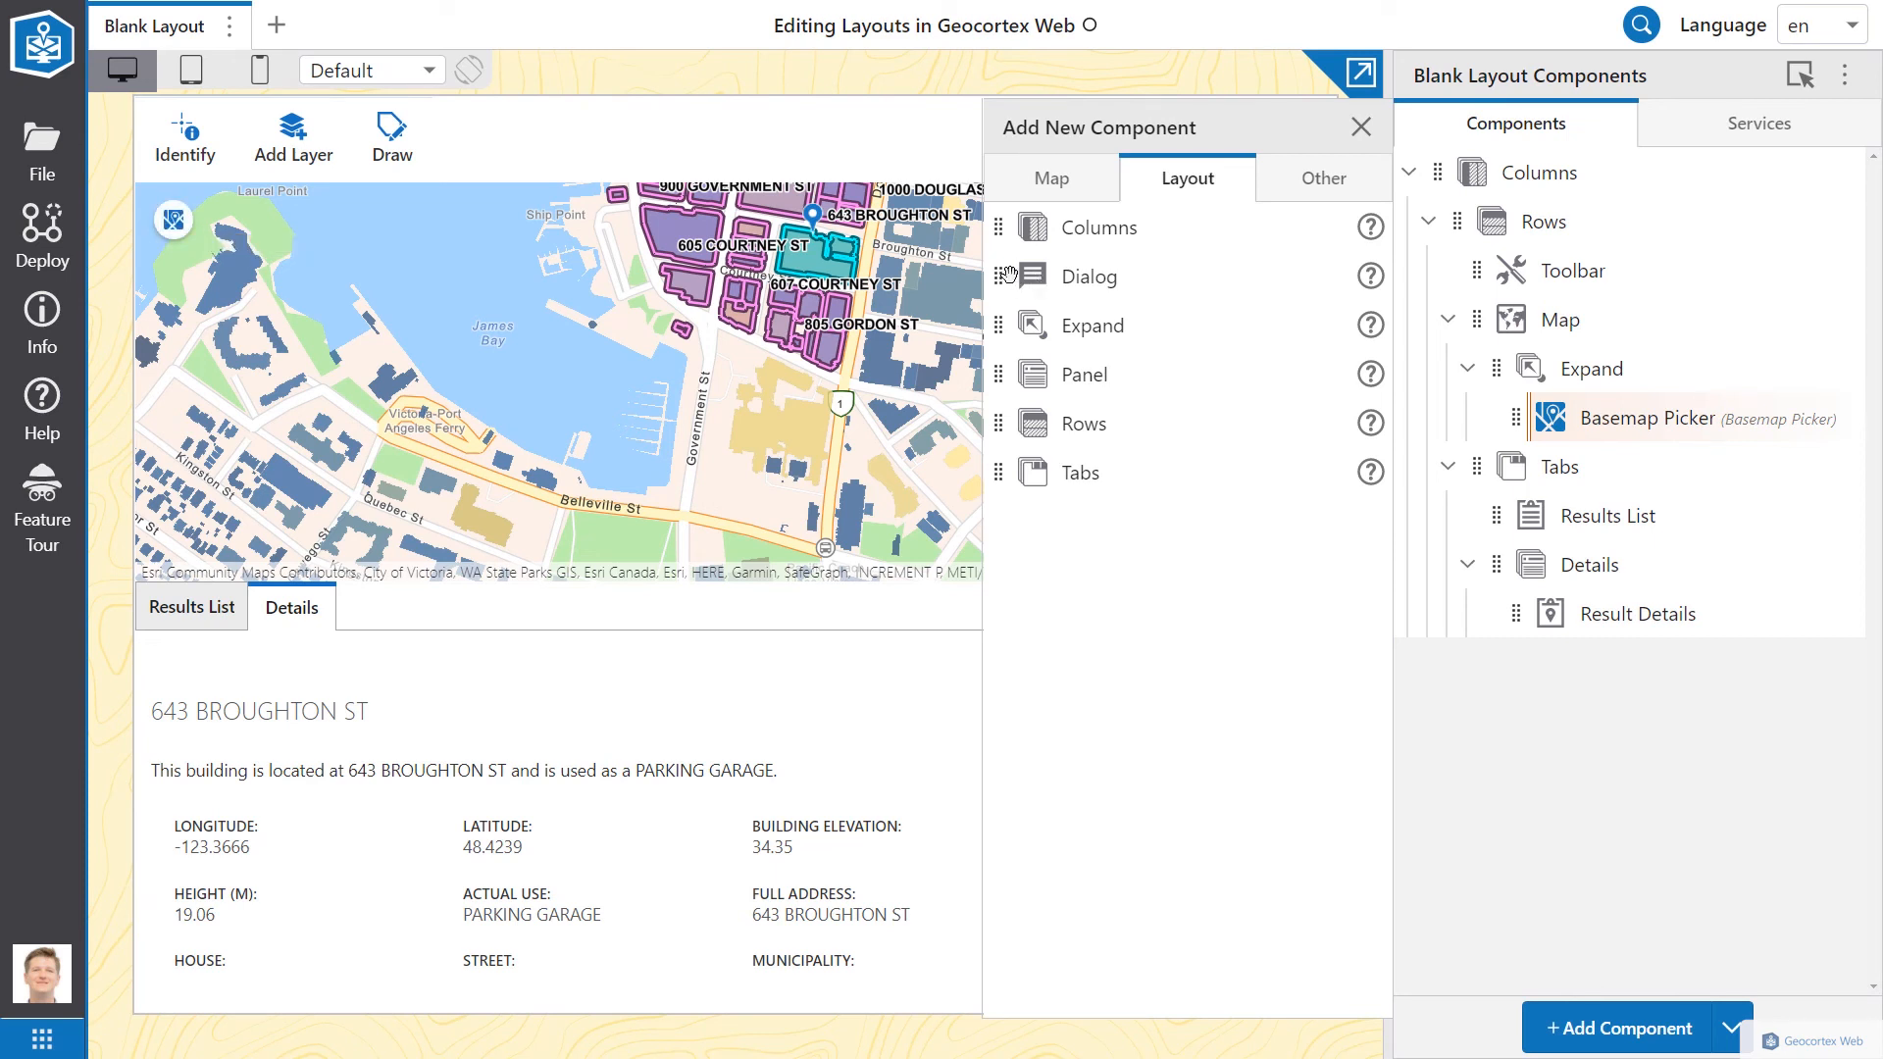
Step: Add a Dialog component to the layout and move the Basemap Picker into it
left_click_drag(1012, 284, 1681, 781)
left_click_drag(1030, 282, 1443, 673)
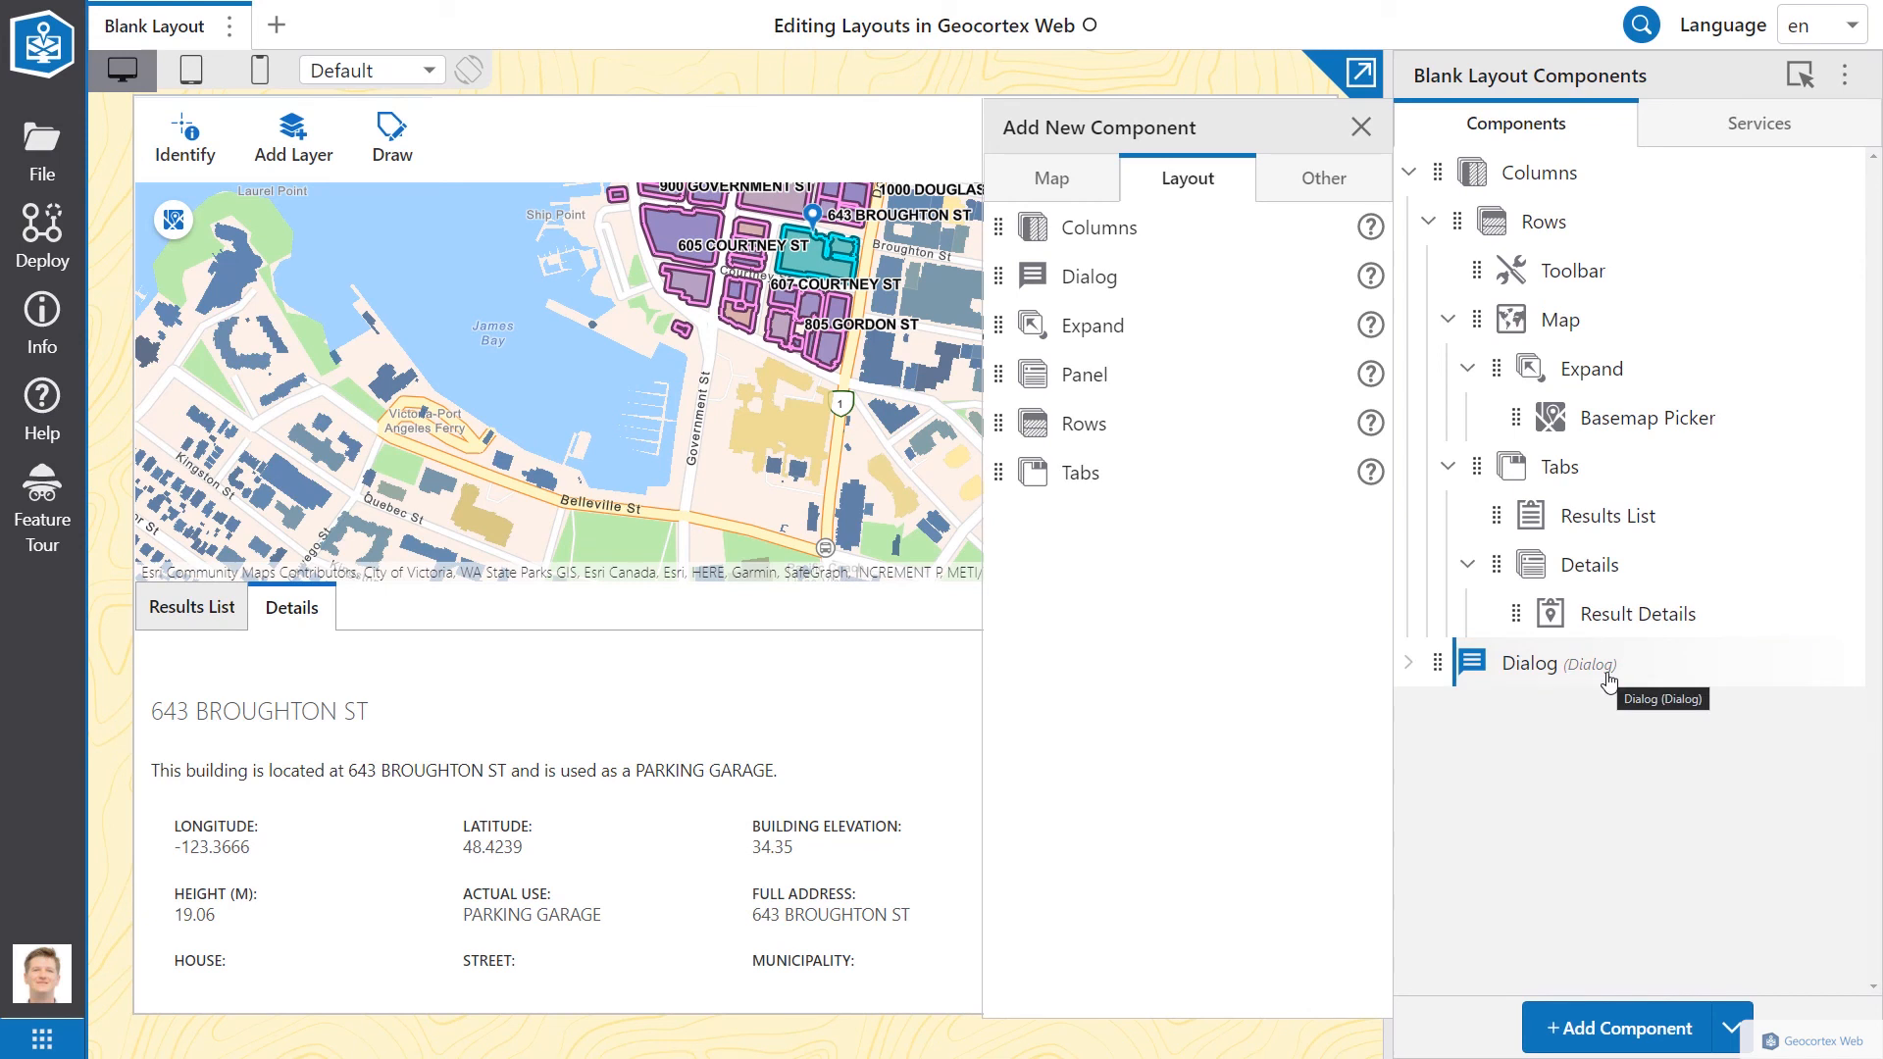
left_click_drag(1515, 418, 1461, 656)
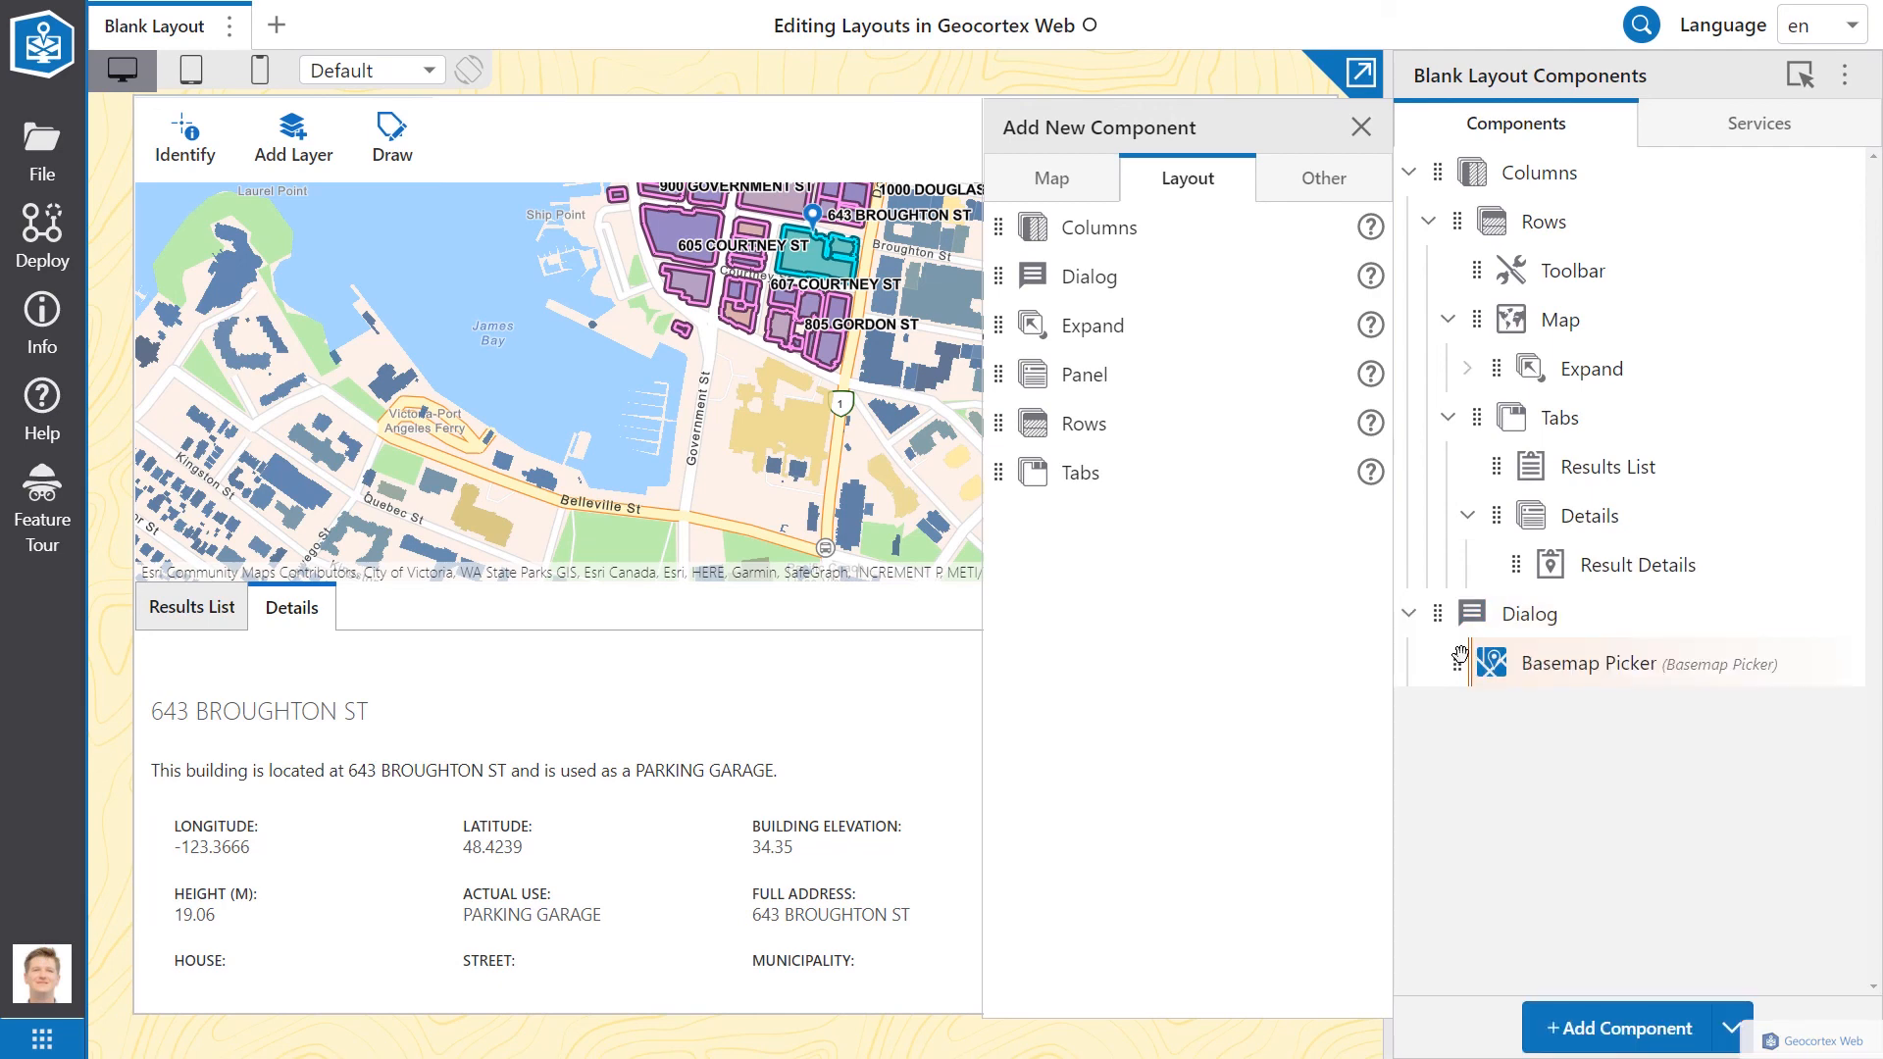
left_click(1363, 129)
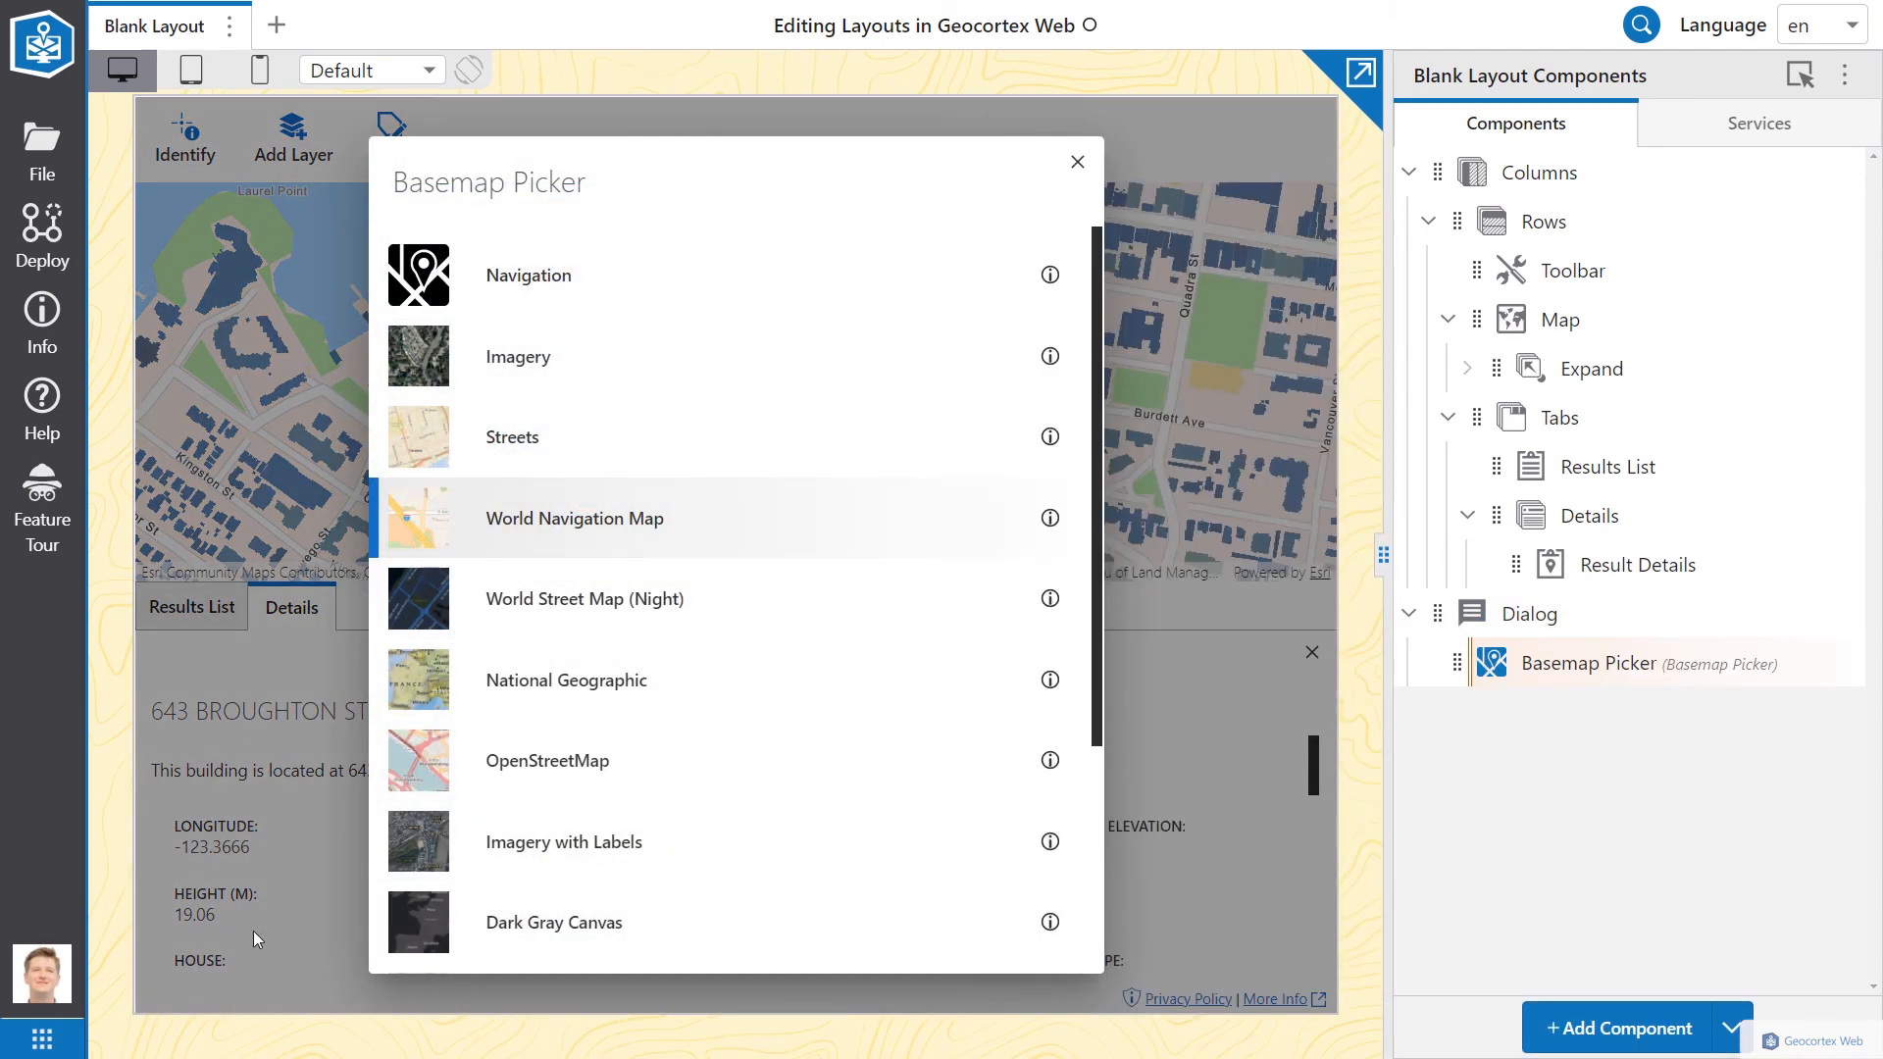
Step: Switch the map to the Streets basemap in the dialog, then close the dialog
scroll(686, 513, "down", 4)
left_click(547, 602)
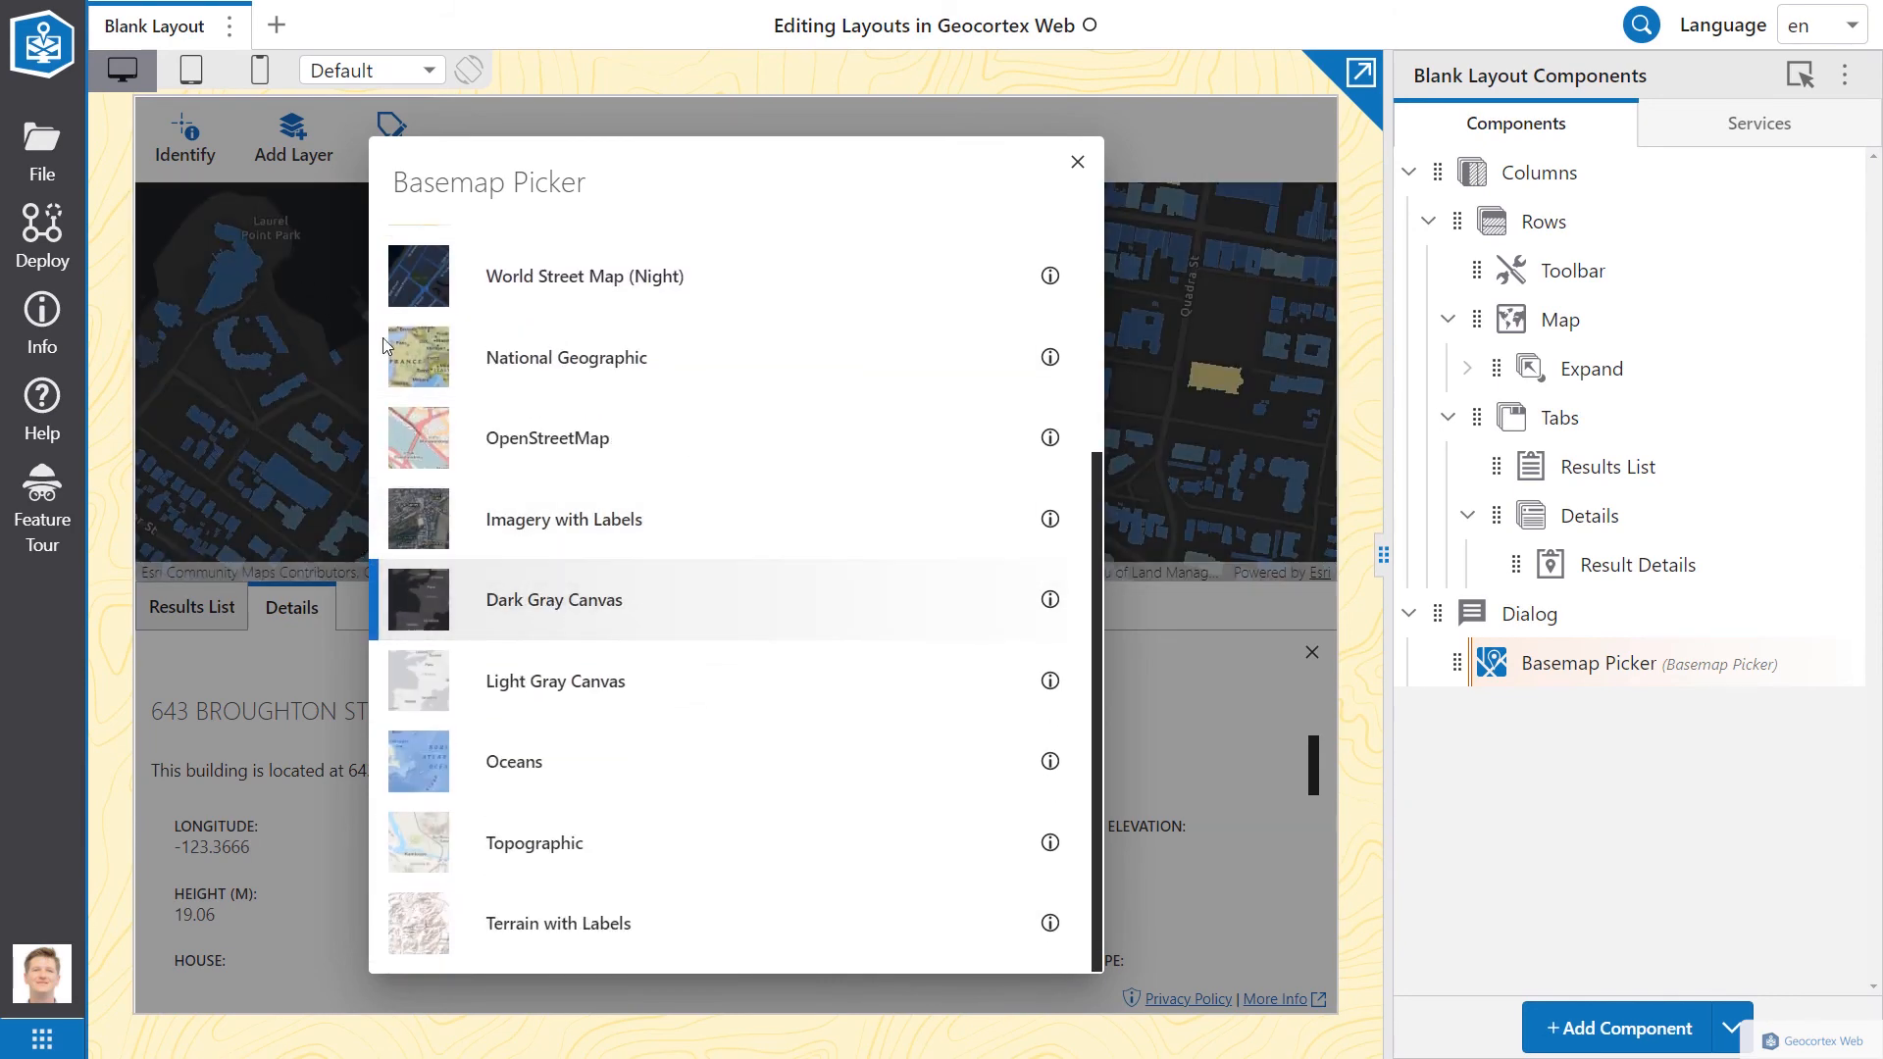
scroll(622, 451, "up", 4)
left_click(540, 444)
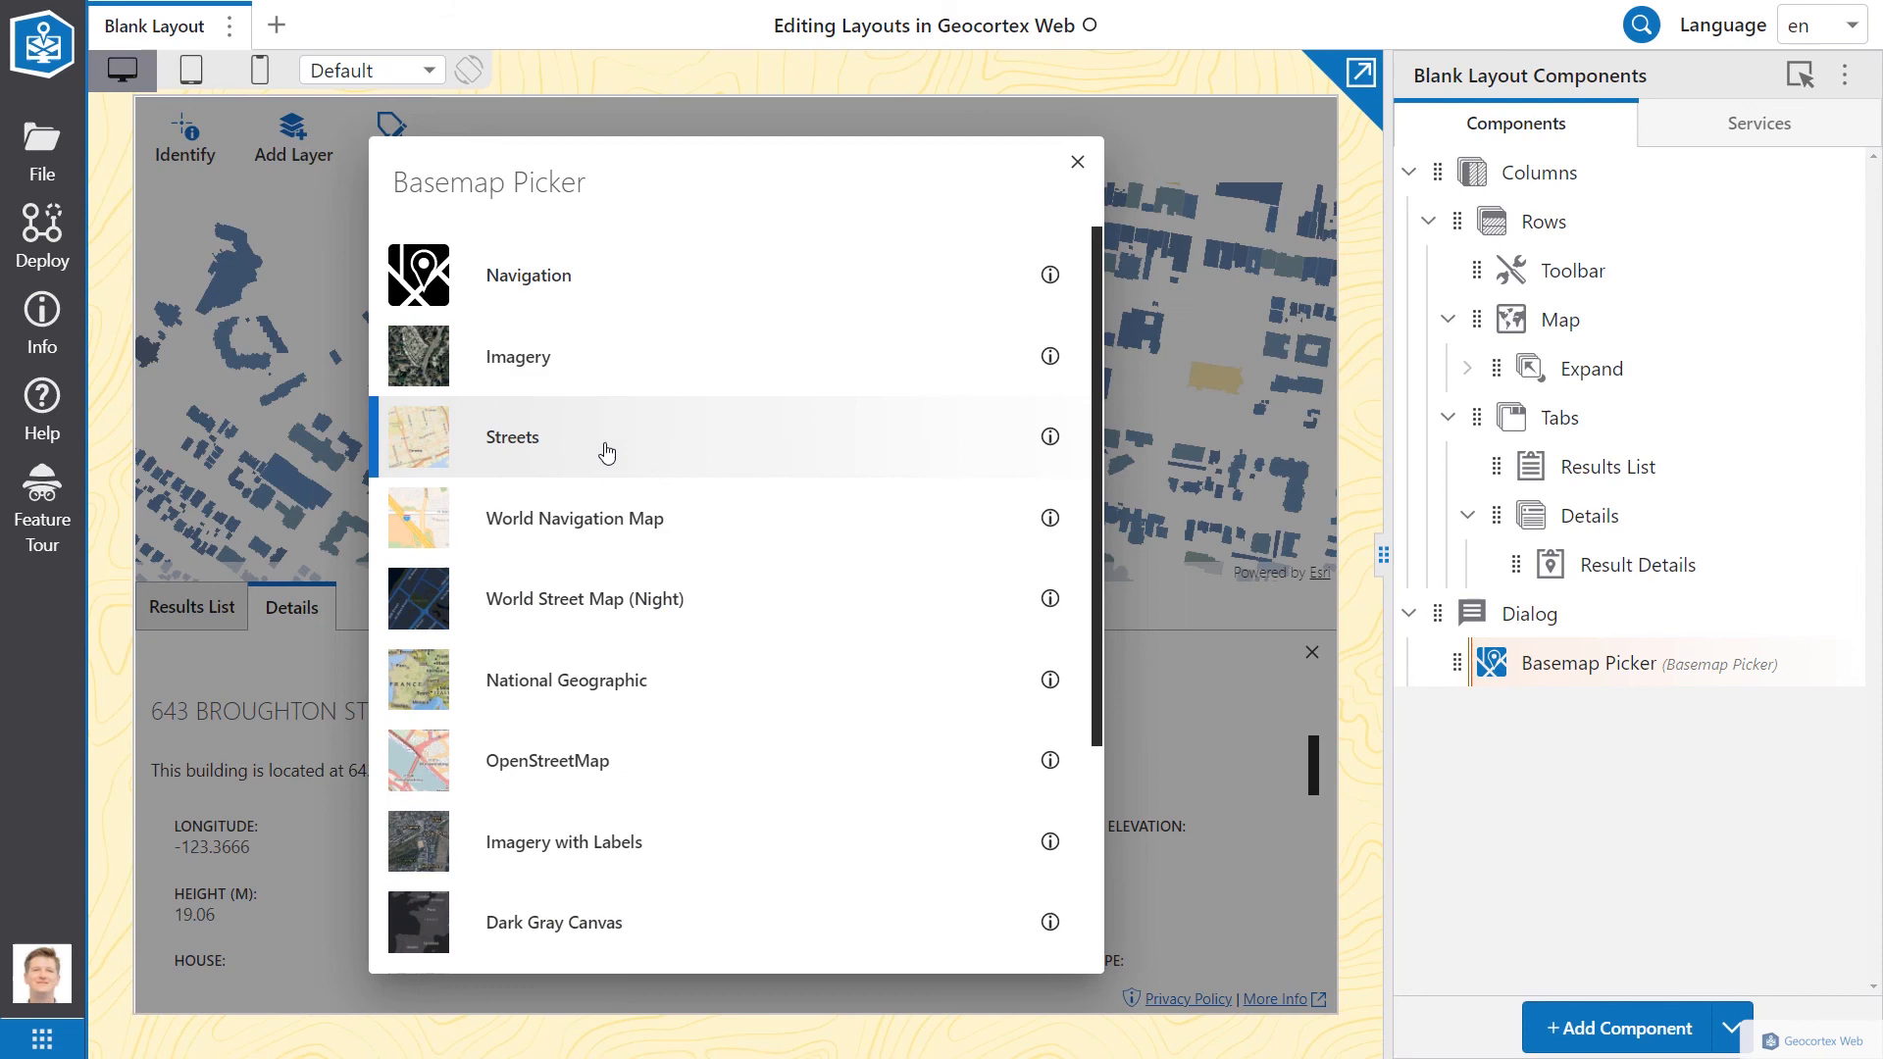
left_click(1077, 163)
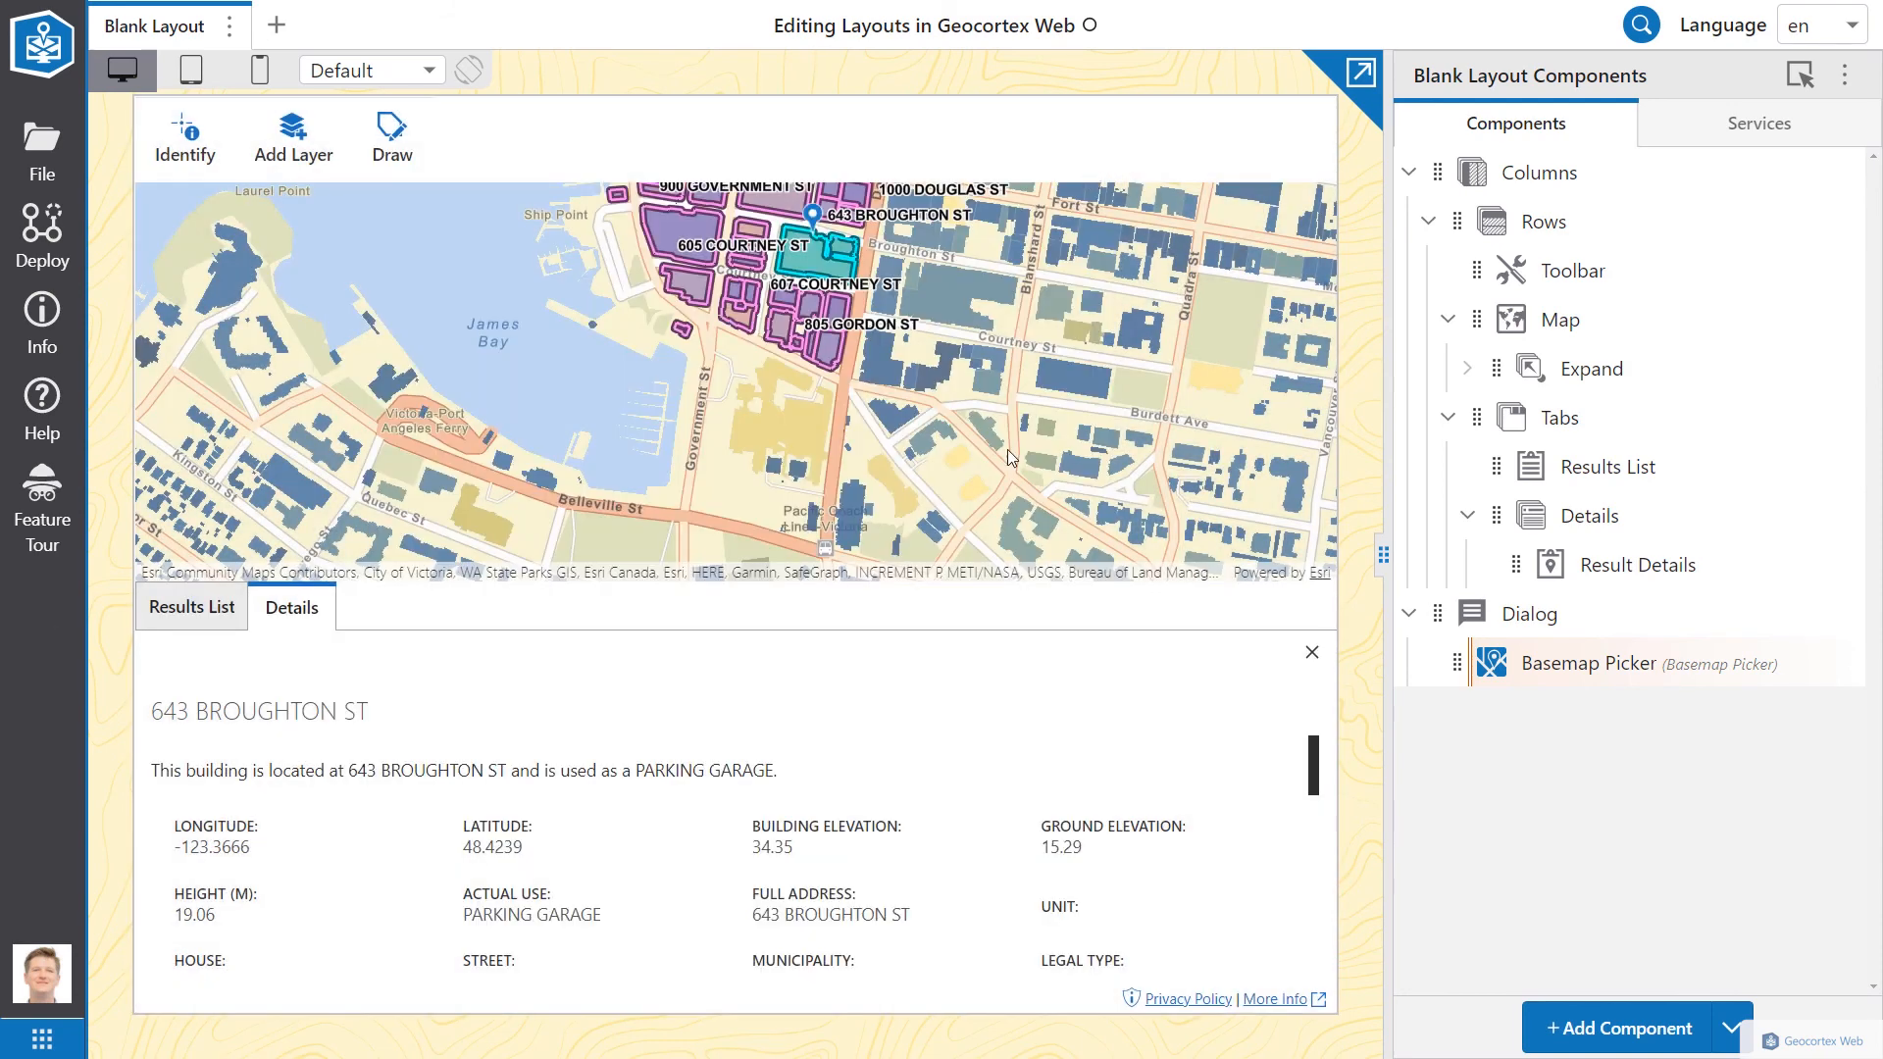